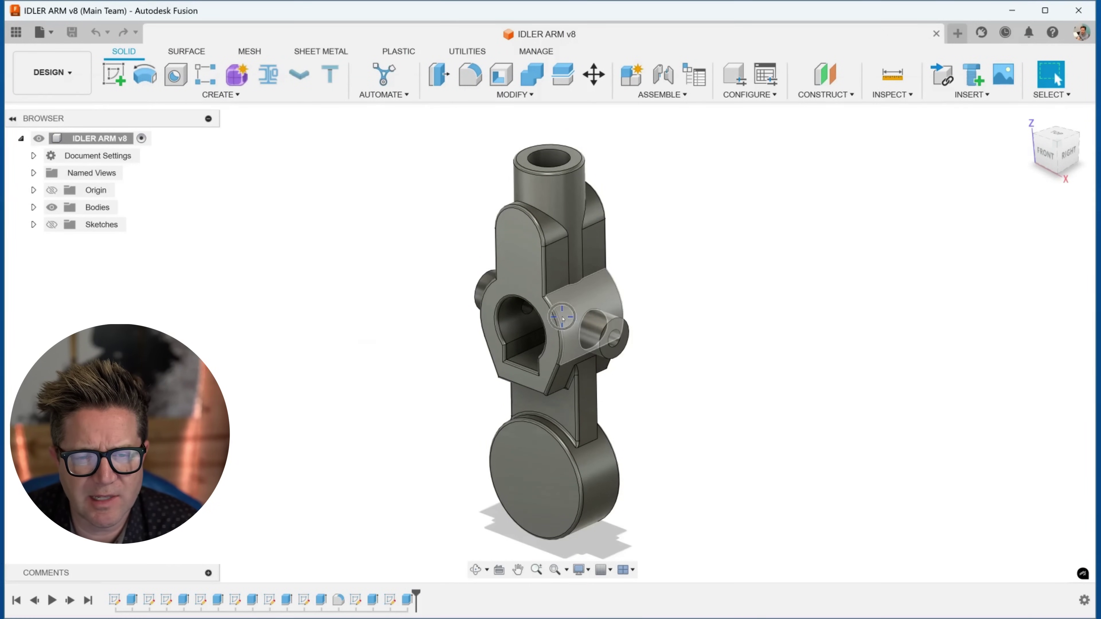
# Step: Step the idler arm's design history forward feature by feature to examine how the extrusions build up the part
pyautogui.moveTo(561, 317)
pyautogui.keyDown('shift'); pyautogui.mouseDown(button='middle')
pyautogui.moveTo(602, 319)
pyautogui.moveTo(550, 316)
pyautogui.mouseUp(button='middle'); pyautogui.keyUp('shift')
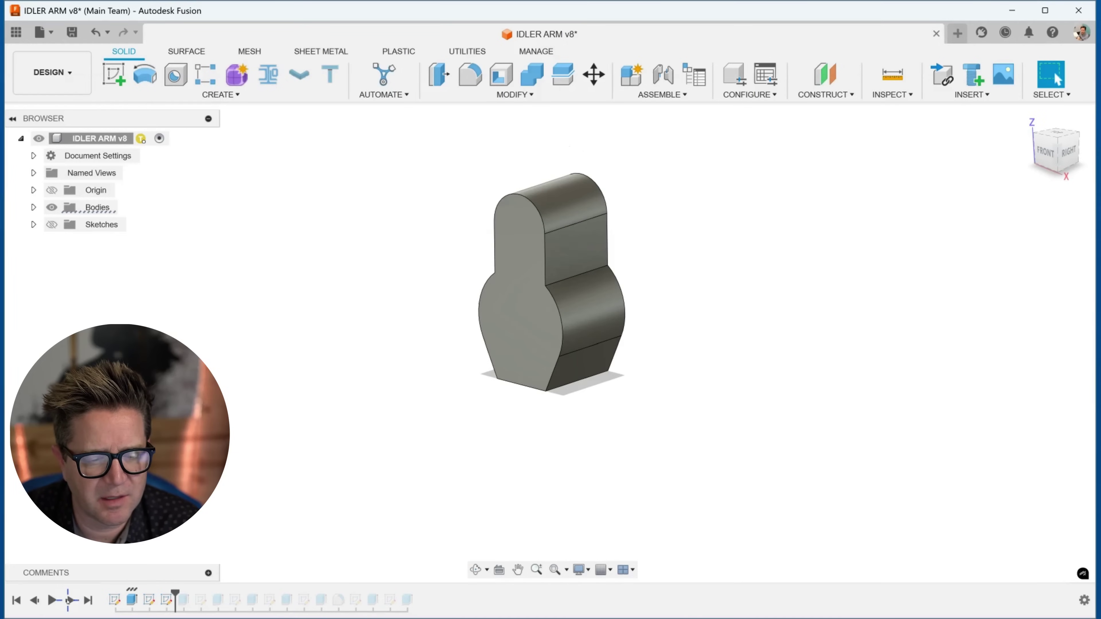
pyautogui.click(71, 601)
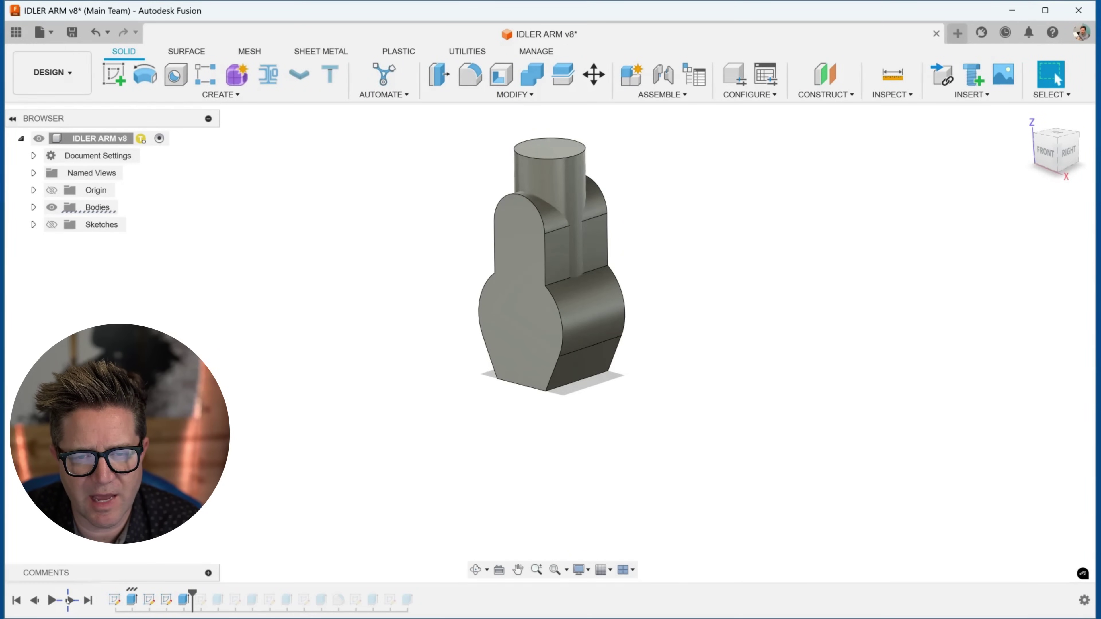
pyautogui.click(70, 601)
pyautogui.click(69, 601)
pyautogui.click(69, 600)
pyautogui.click(69, 601)
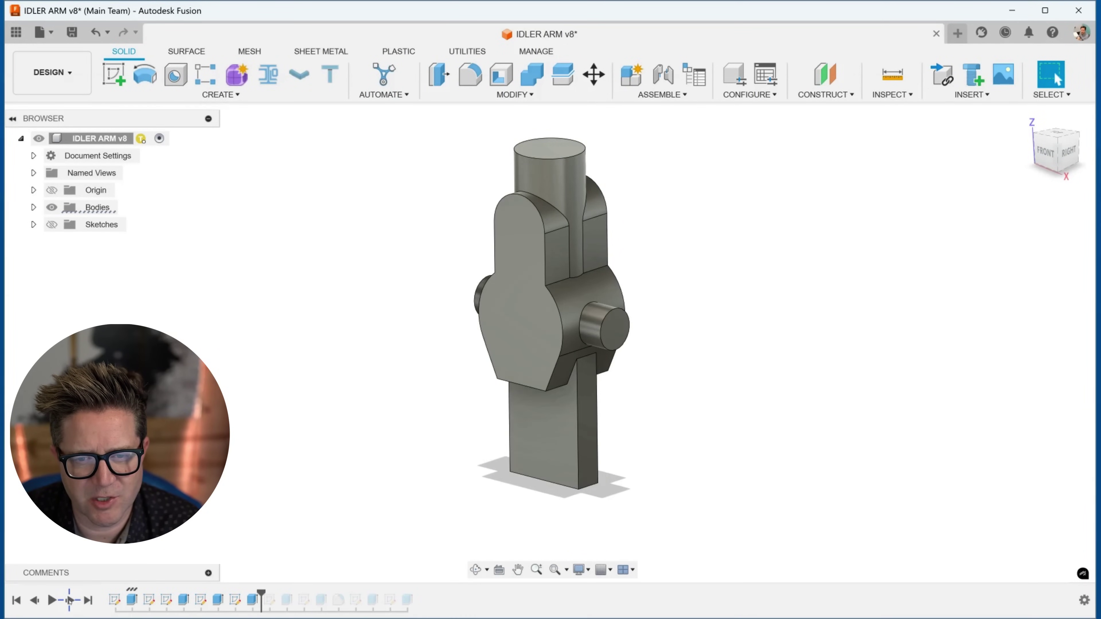
pyautogui.click(69, 601)
pyautogui.click(69, 600)
pyautogui.click(70, 601)
pyautogui.click(69, 600)
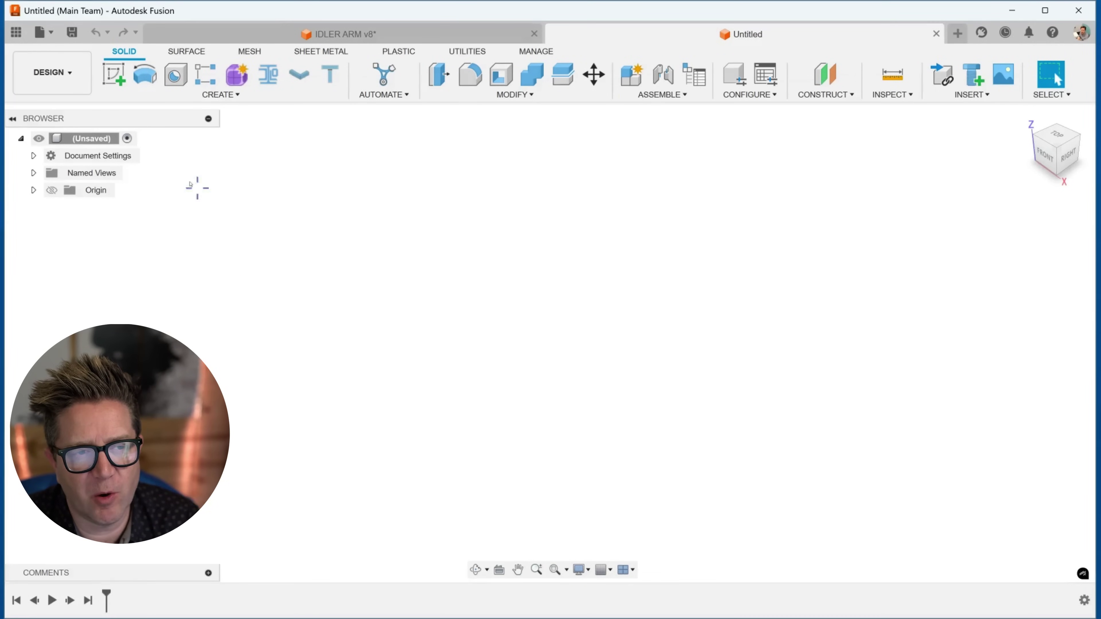
# Step: Sketch two concentric circles centred on the origin on the front plane
pyautogui.click(115, 74)
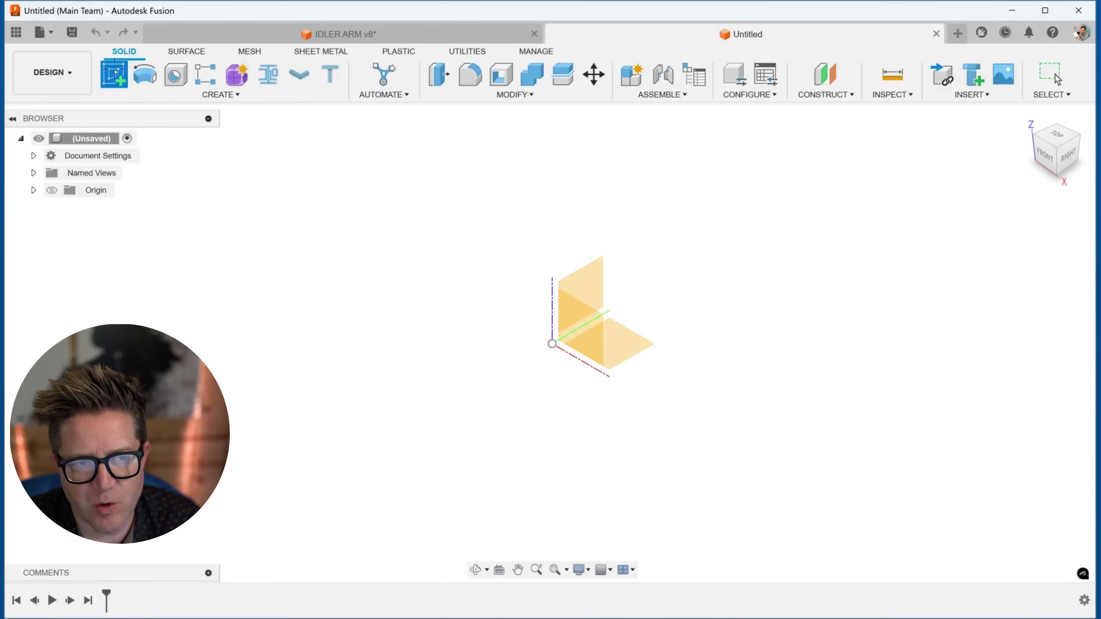
pyautogui.click(588, 327)
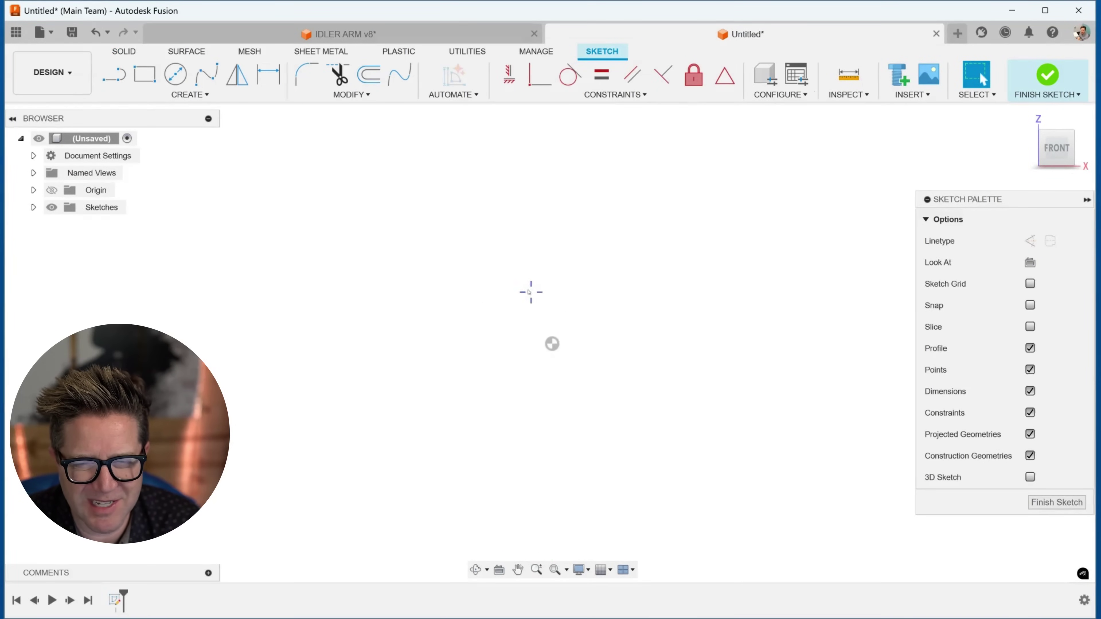
pyautogui.click(172, 75)
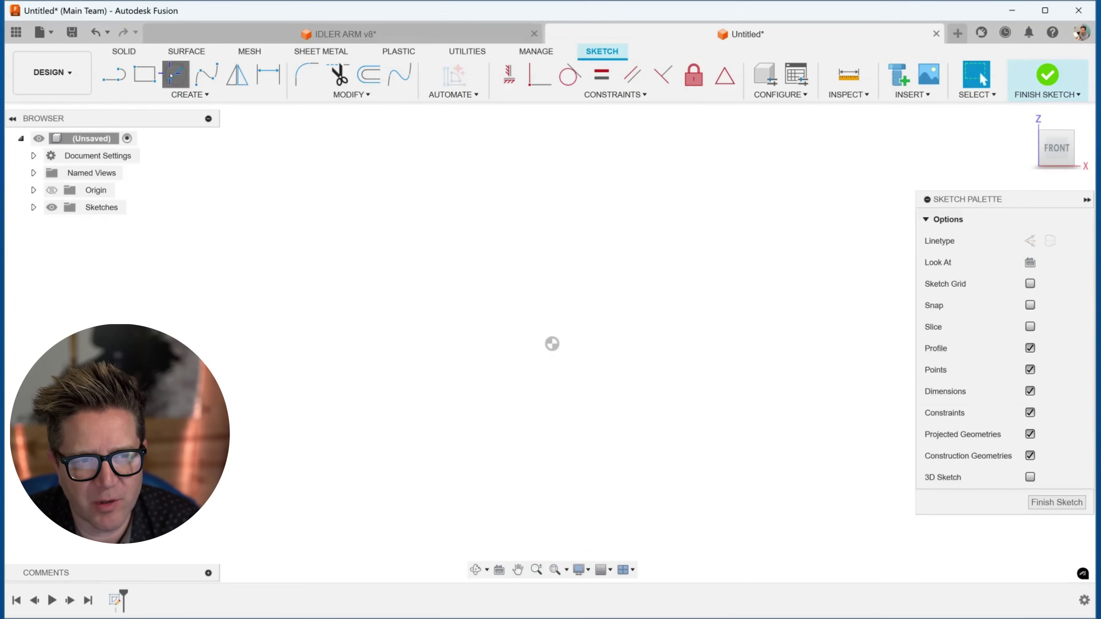
pyautogui.click(552, 345)
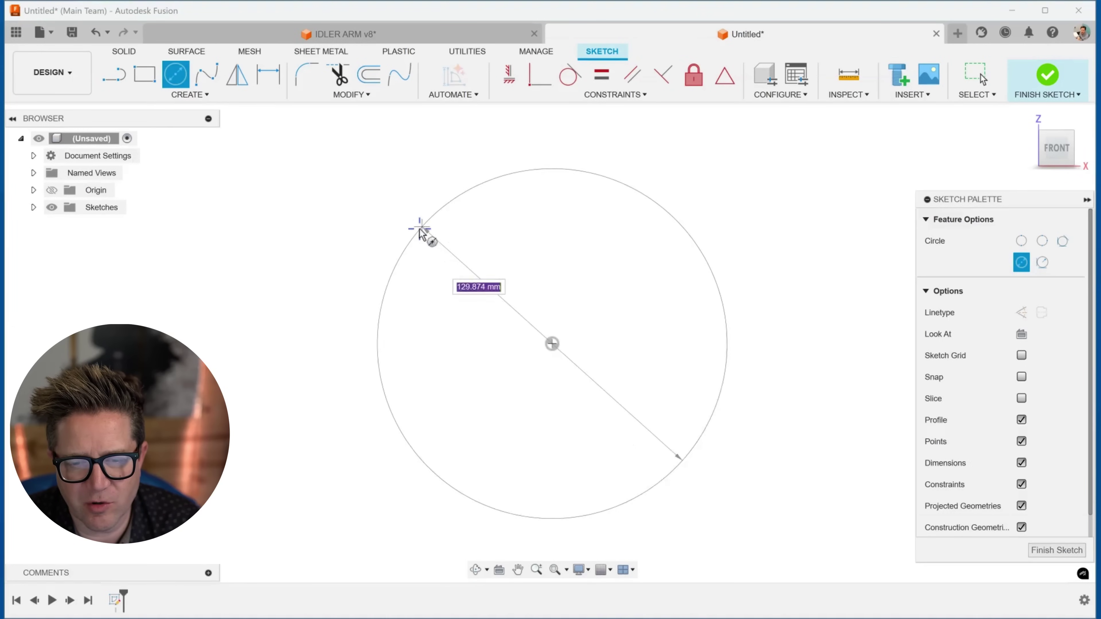
pyautogui.click(414, 229)
pyautogui.click(552, 344)
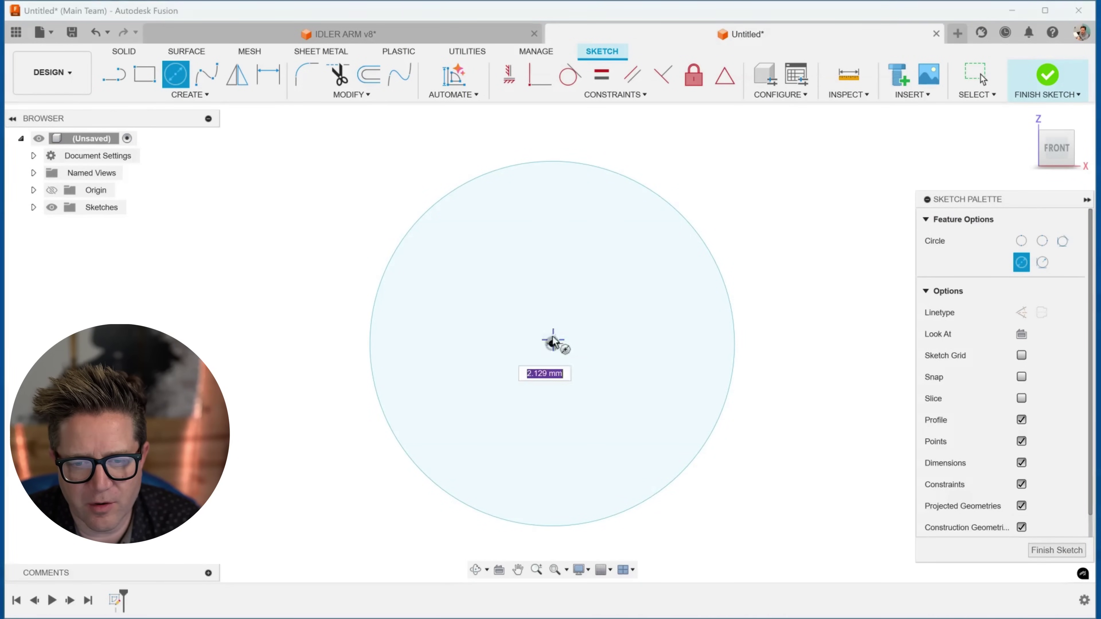
pyautogui.click(482, 255)
pyautogui.press('Escape')
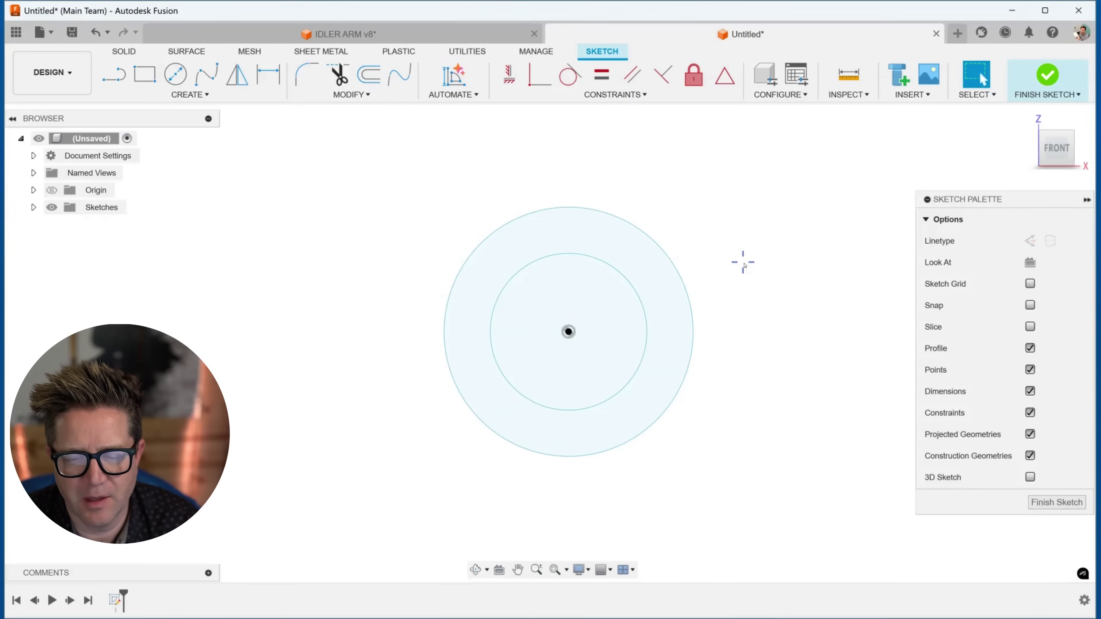
# Step: Extrude the ring profile between the two circles to 120 mm
pyautogui.press('e')
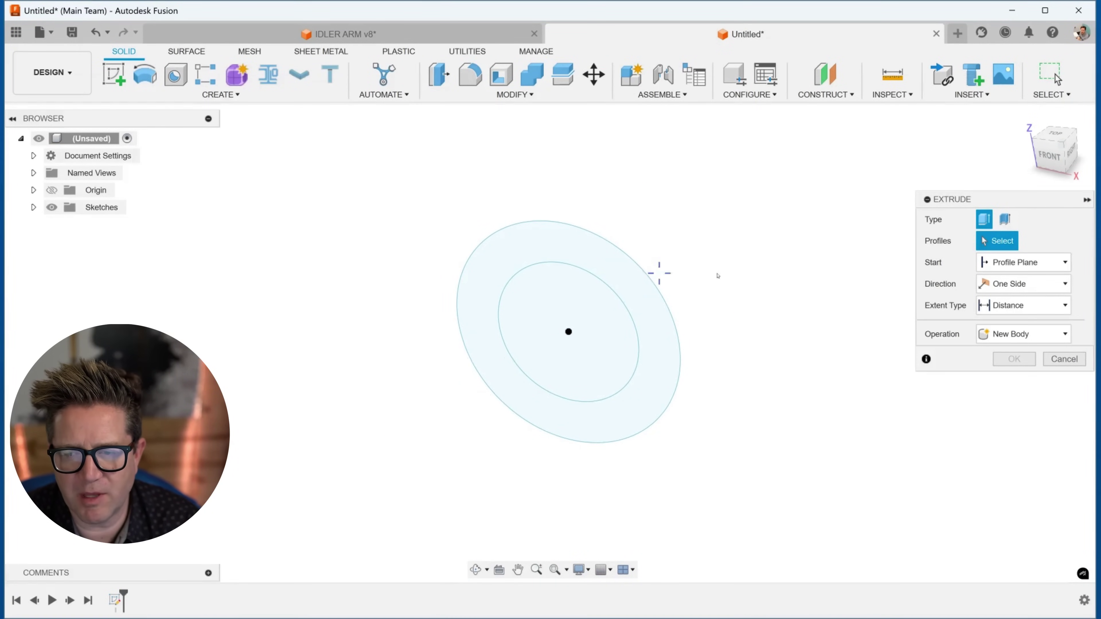
pyautogui.click(620, 271)
pyautogui.moveTo(645, 335); pyautogui.dragTo(738, 233)
pyautogui.moveTo(749, 256)
pyautogui.keyDown('shift'); pyautogui.mouseDown(button='middle')
pyautogui.moveTo(714, 266)
pyautogui.moveTo(748, 240)
pyautogui.mouseUp(button='middle'); pyautogui.keyUp('shift')
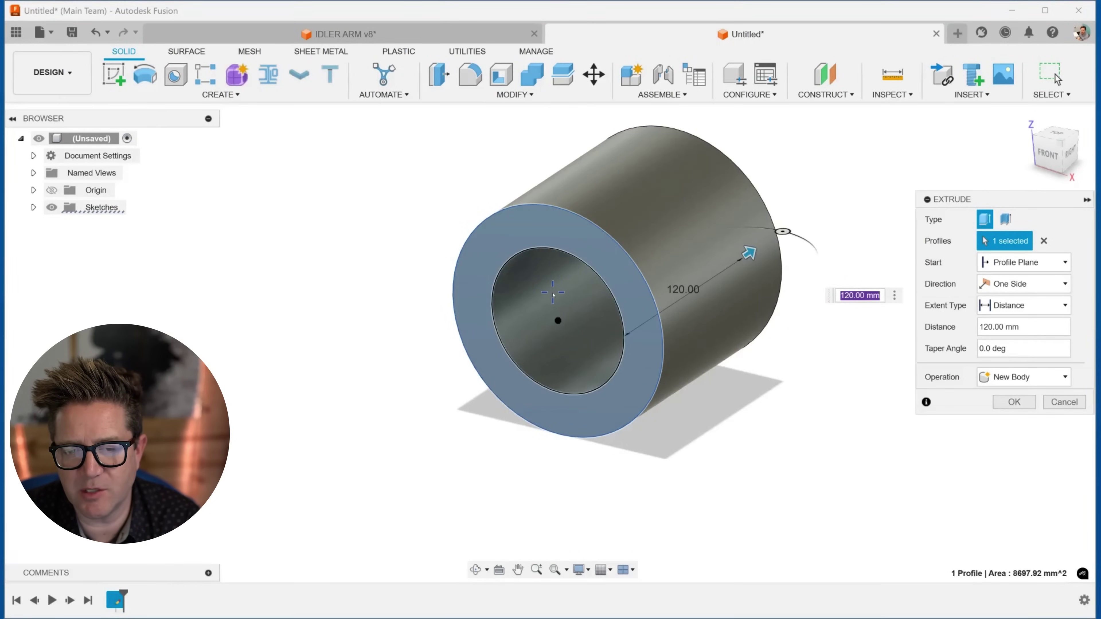
# Step: Try the inner circle as the extrusion profile and reselect the outer ring
pyautogui.click(556, 293)
pyautogui.click(575, 238)
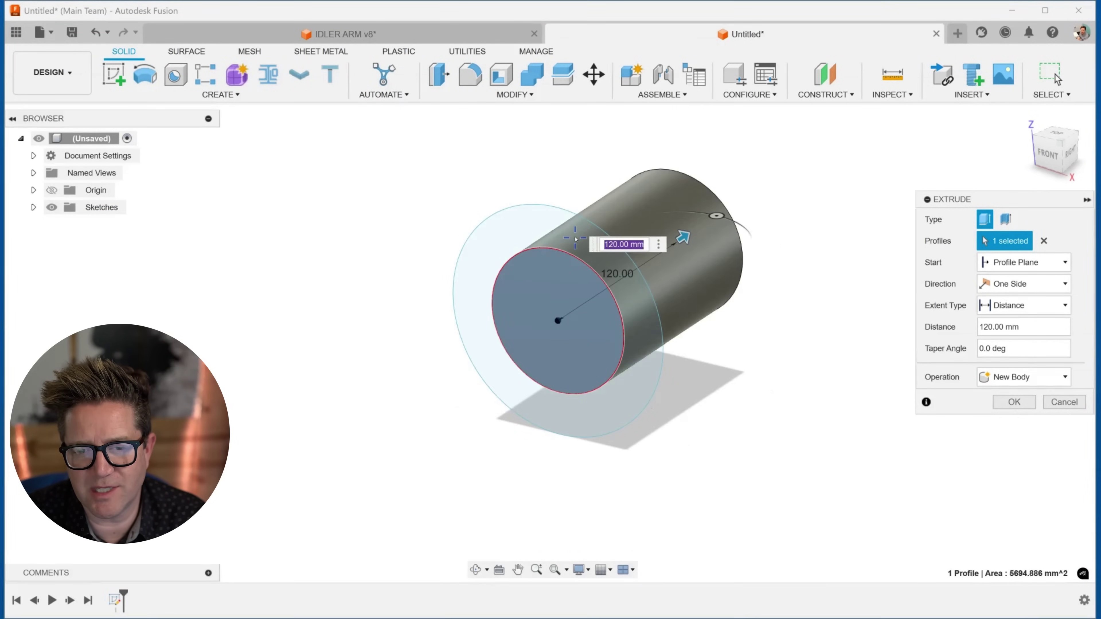
pyautogui.click(560, 237)
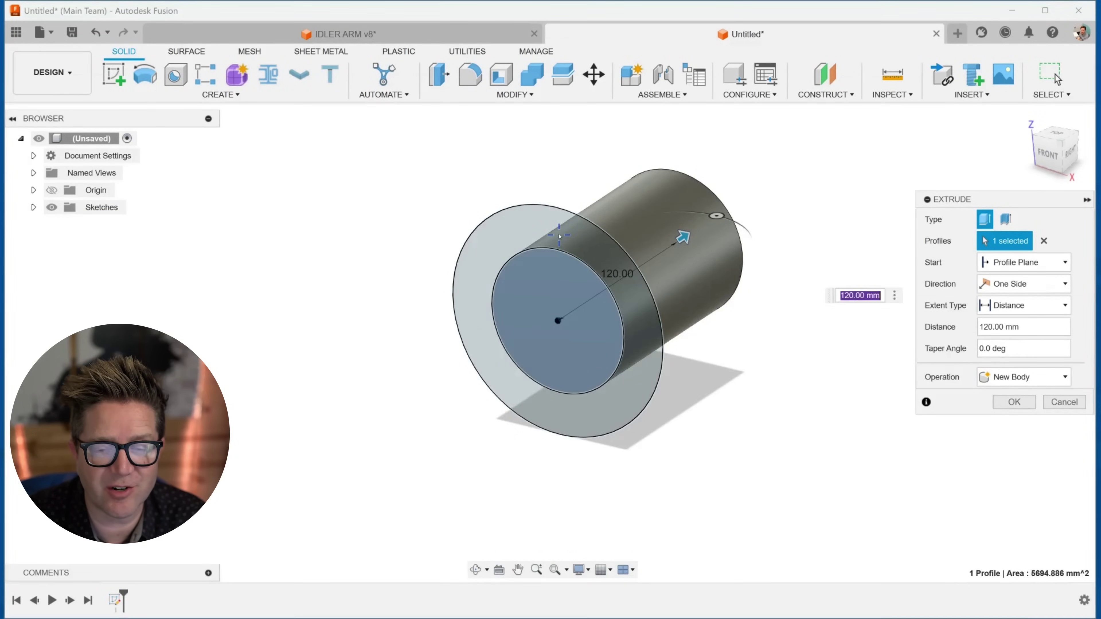
pyautogui.click(554, 298)
# Step: Stretch the ring's extrusion to a distance of 210 mm
pyautogui.keyDown('shift'); pyautogui.moveTo(758, 333); pyautogui.dragTo(739, 345, button='middle'); pyautogui.keyUp('shift')
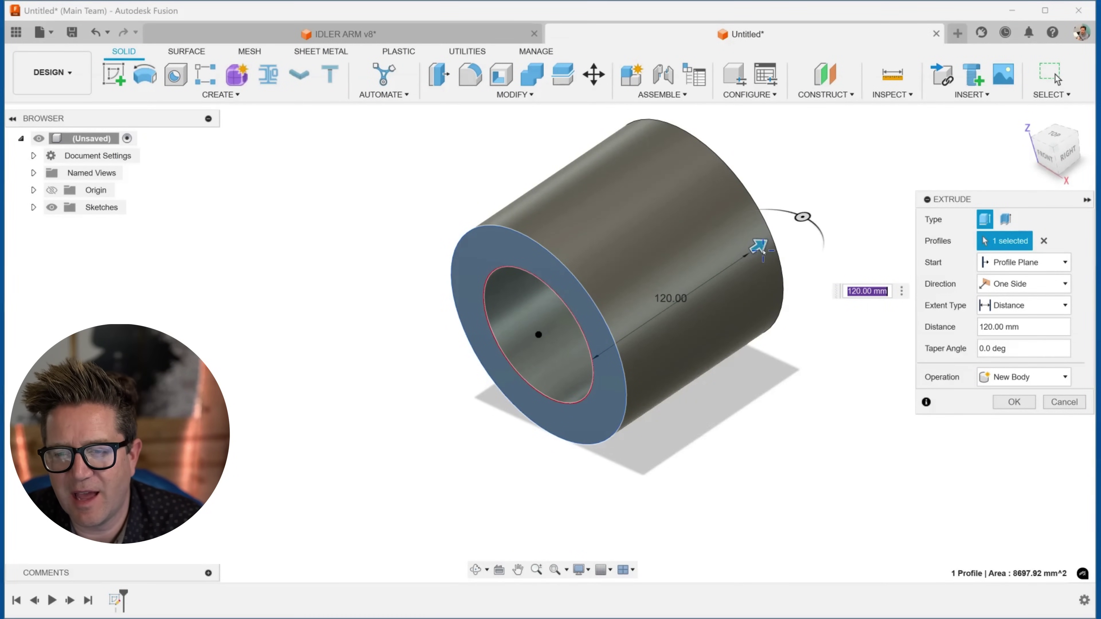
pyautogui.moveTo(756, 248); pyautogui.dragTo(850, 212)
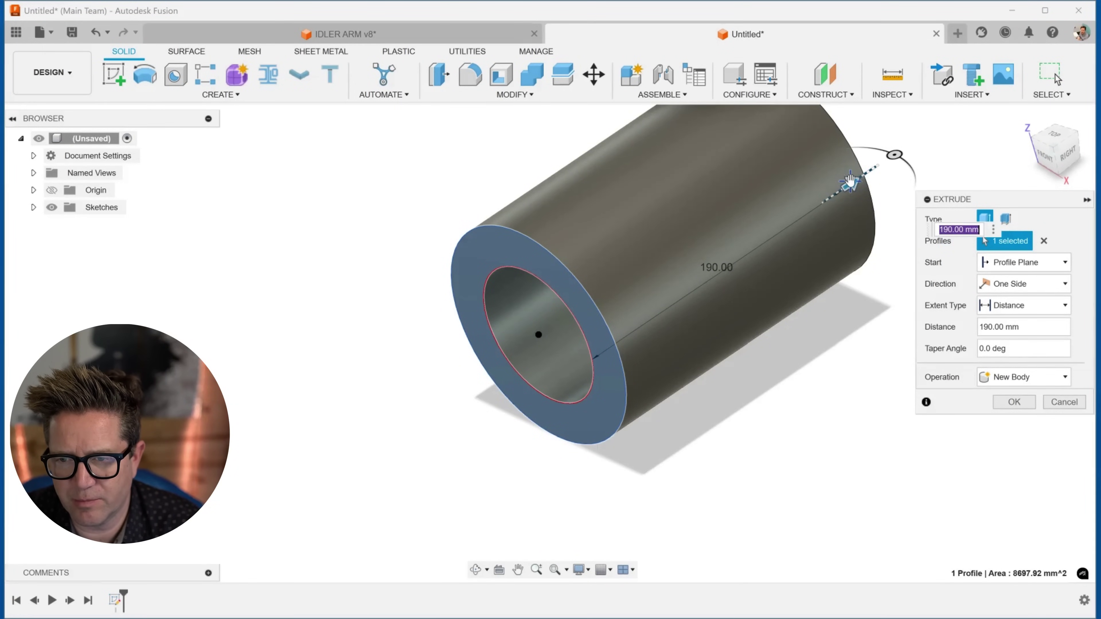
pyautogui.scroll(-3, 872, 286)
pyautogui.press('ctrl')
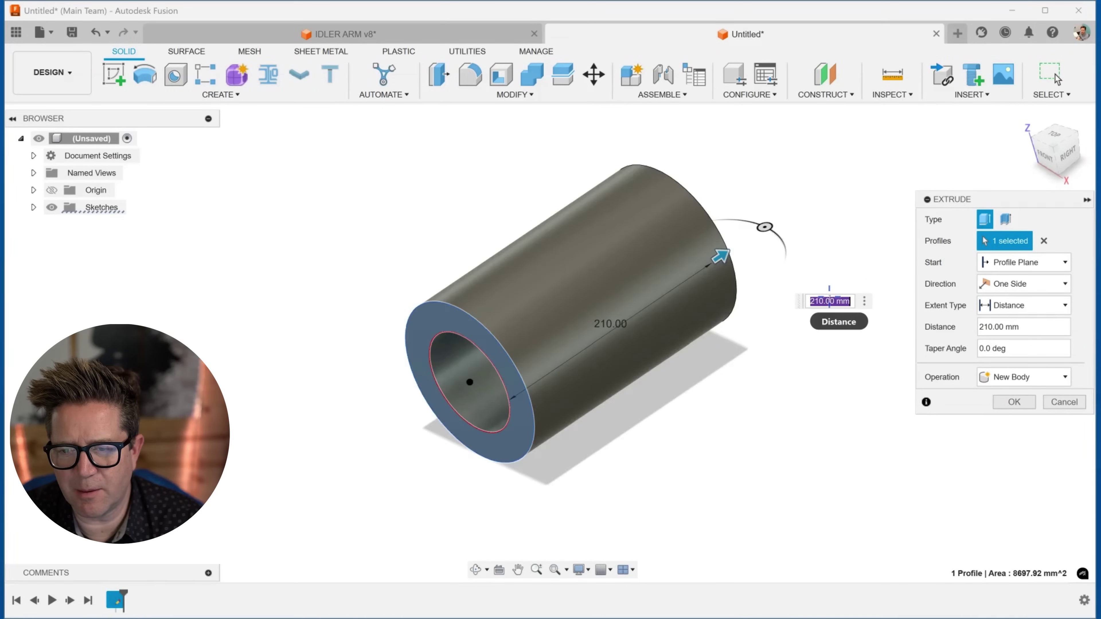
pyautogui.press('ctrl')
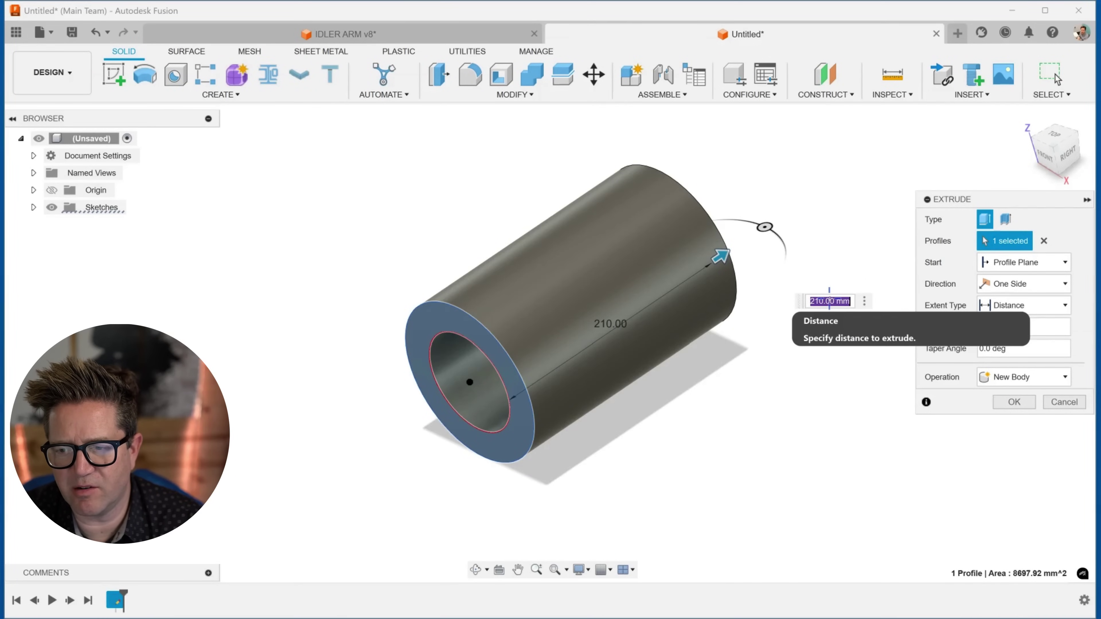
# Step: Try a negative 210 mm extrusion distance, and stretch the ring in the original direction to 230 mm
pyautogui.click(989, 330)
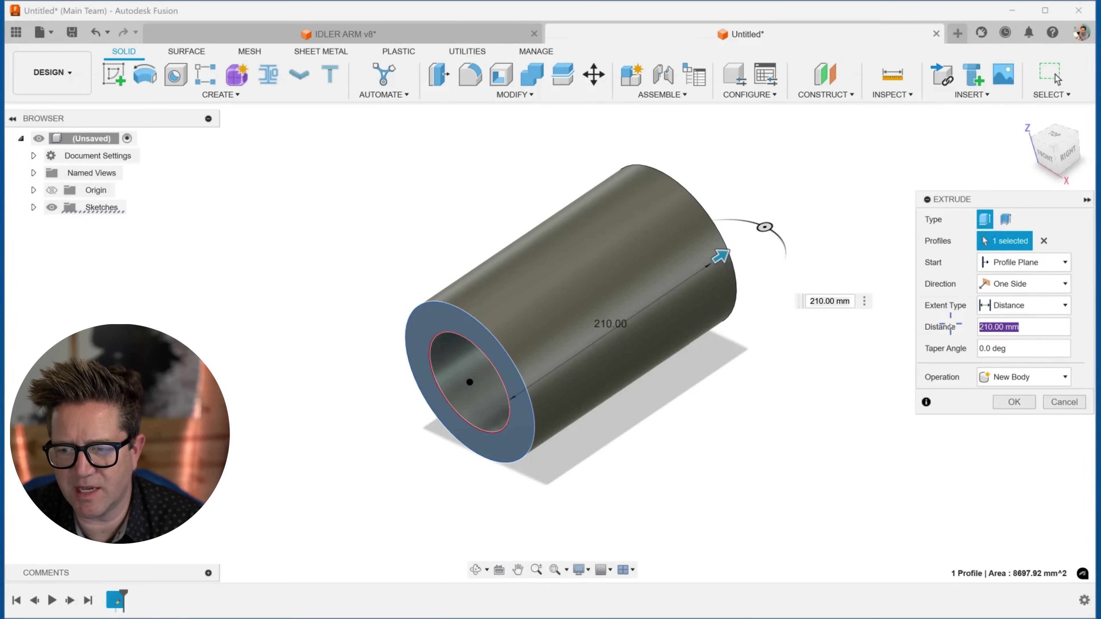
pyautogui.click(980, 327)
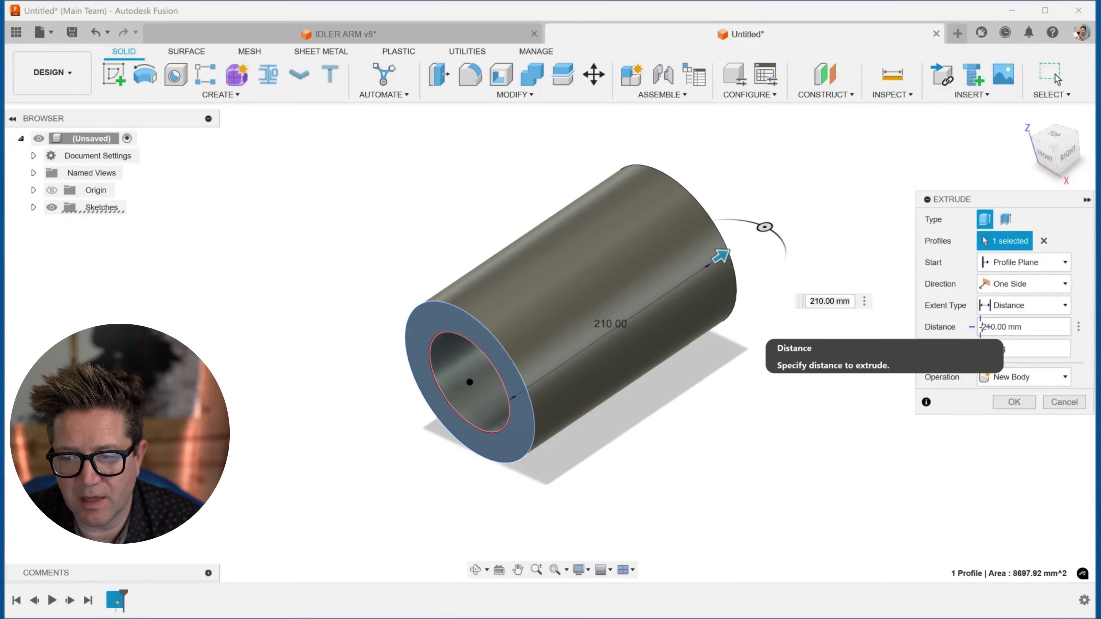
pyautogui.write('-')
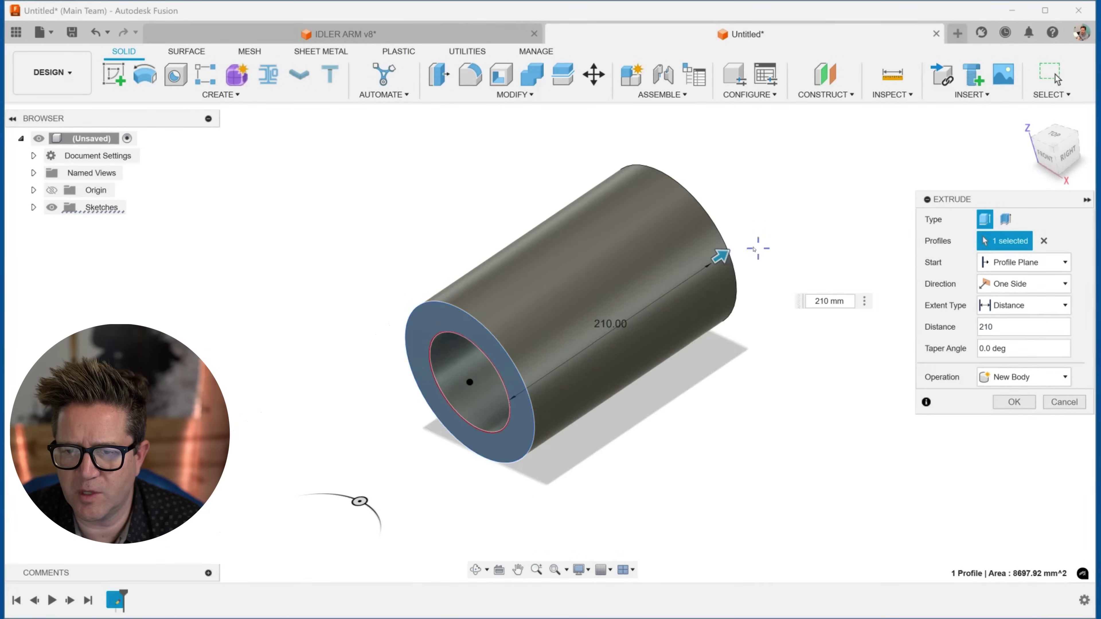
pyautogui.moveTo(726, 257); pyautogui.dragTo(747, 244)
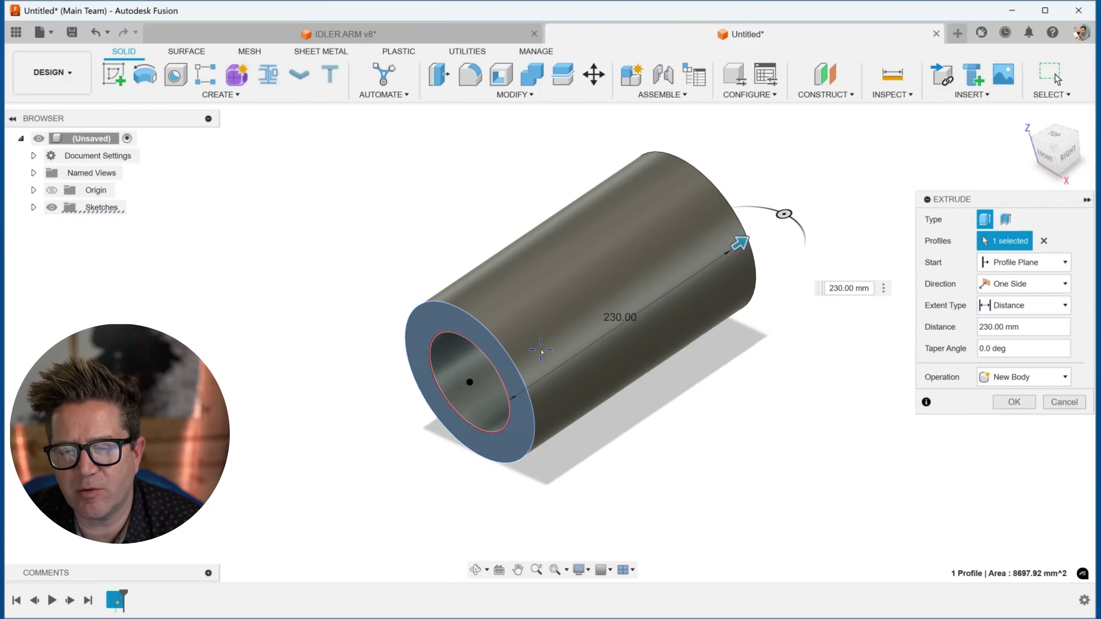
# Step: Make the extrusion symmetric about the profile plane with a distance of 150 mm on each side
pyautogui.scroll(-4, 447, 342)
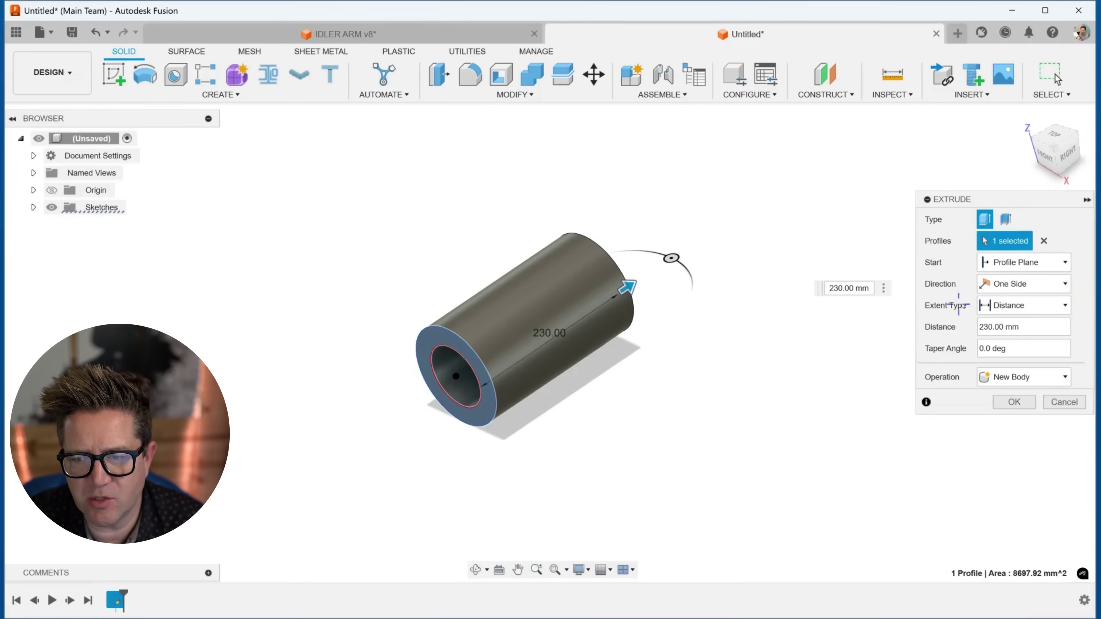
pyautogui.click(1024, 285)
pyautogui.click(1013, 326)
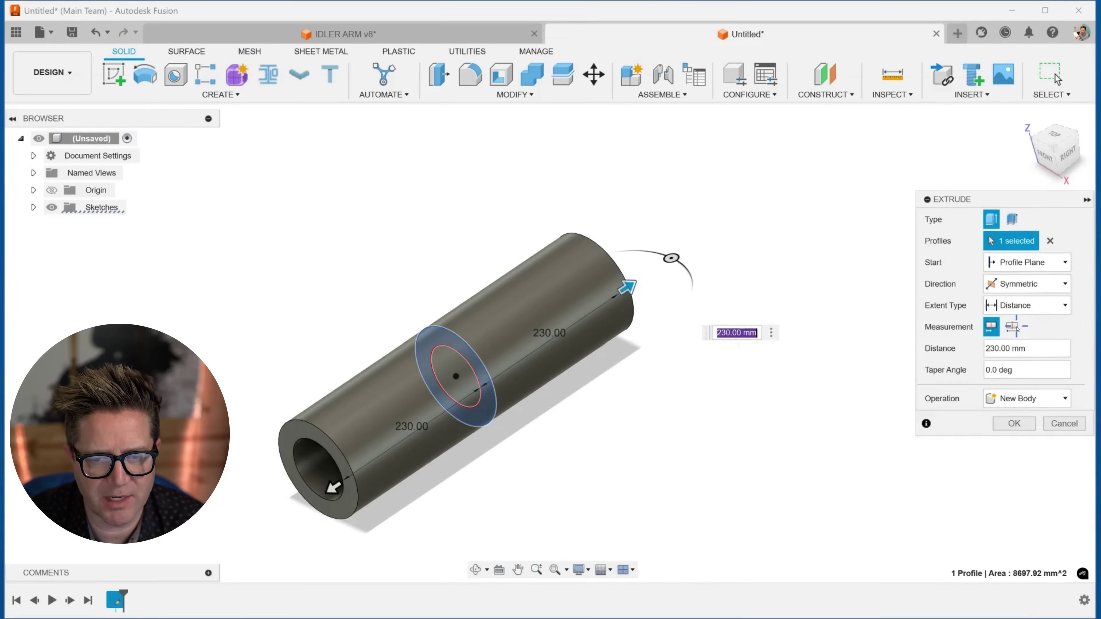
pyautogui.moveTo(333, 490); pyautogui.dragTo(390, 467)
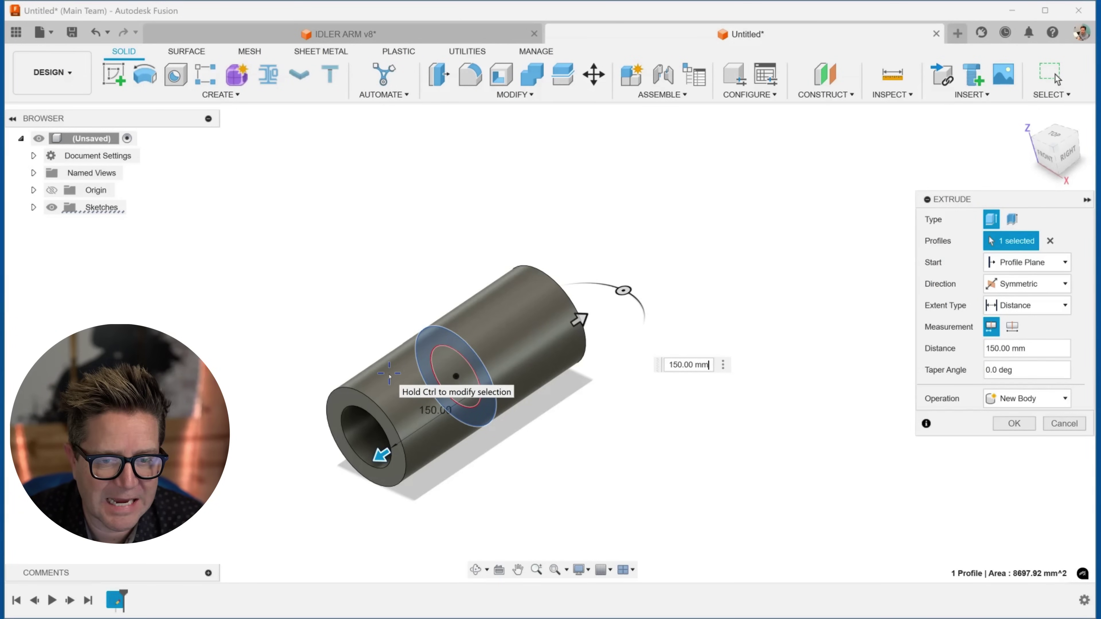
# Step: Compare the half-length and whole-length measurements of the symmetric extrusion, leaving Whole Length active
pyautogui.click(1012, 327)
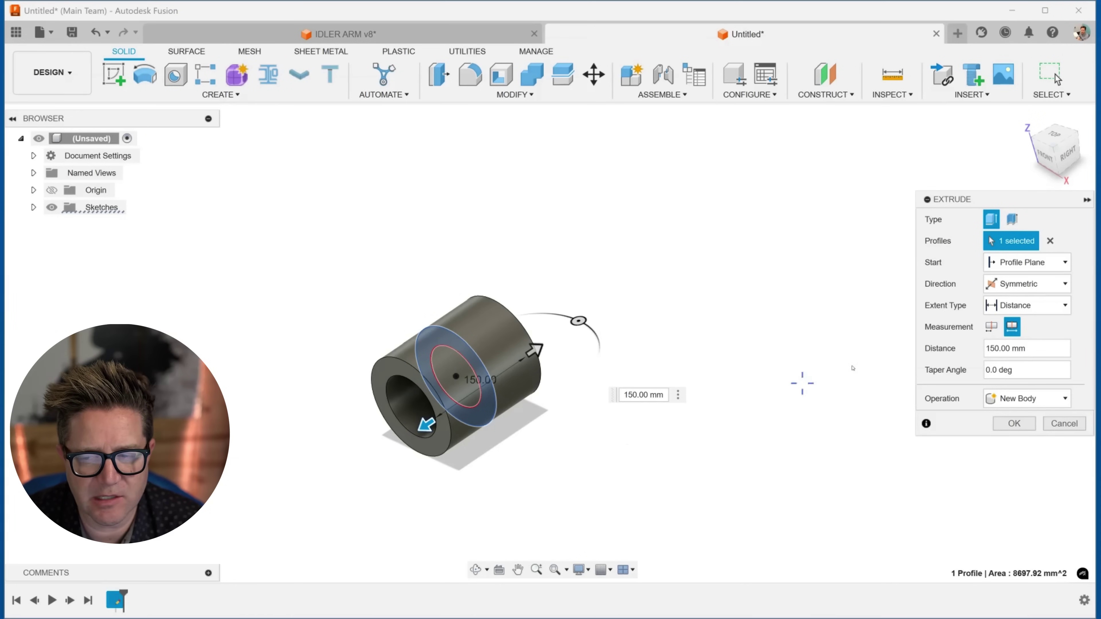
pyautogui.click(992, 327)
pyautogui.click(1013, 327)
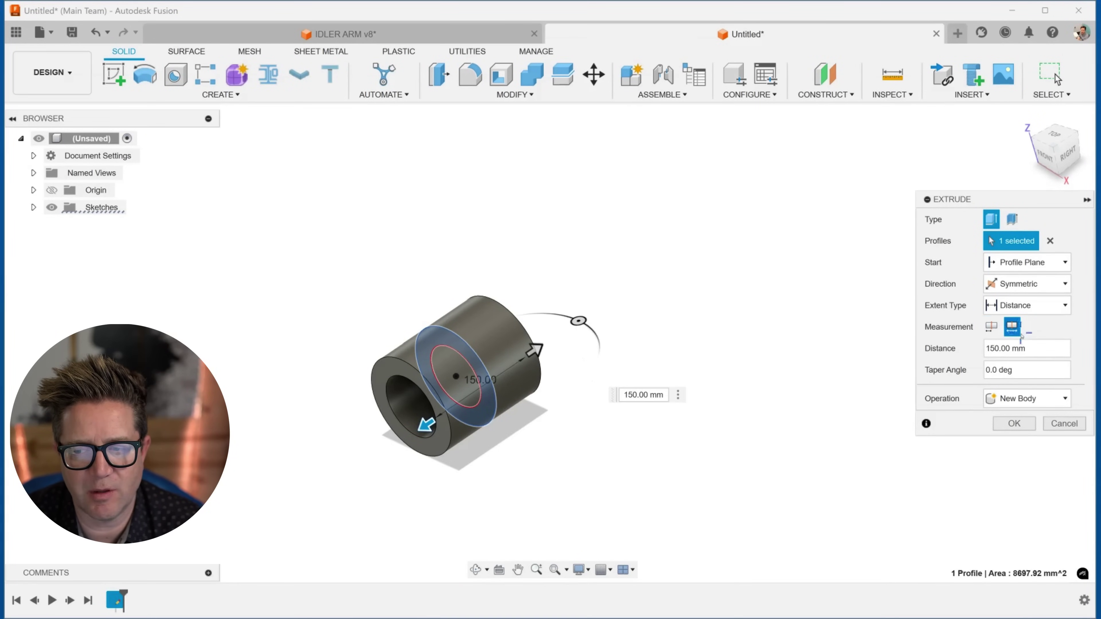
pyautogui.click(1012, 327)
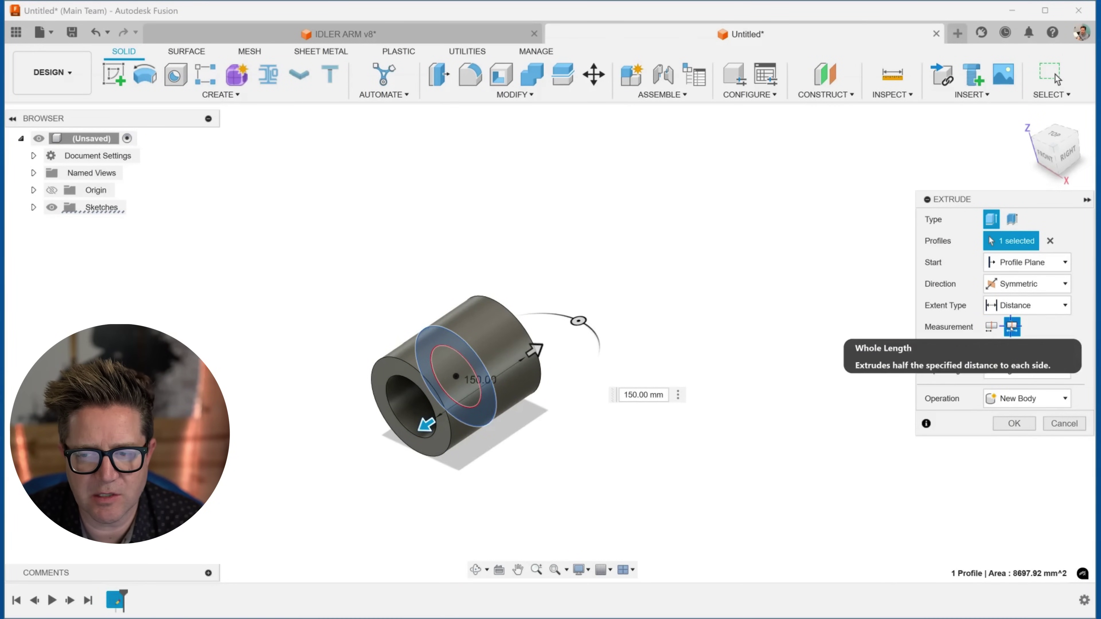
# Step: Change the extrusion direction to Two Sides with 300 mm on side 1 and 50 mm on side 2, and finish the extrusion
pyautogui.click(1032, 284)
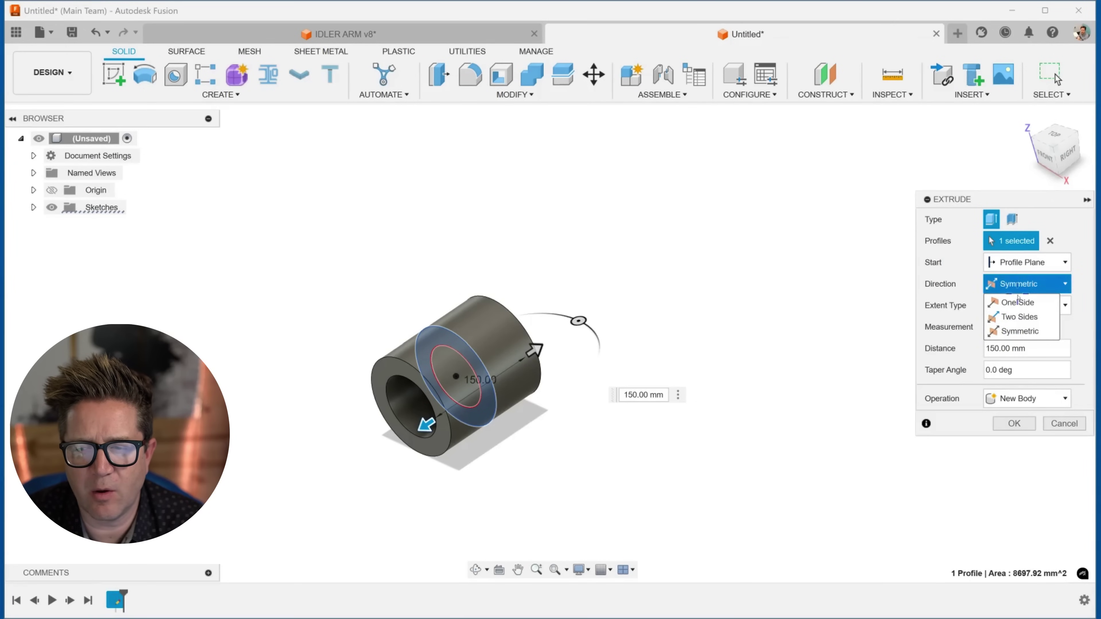
pyautogui.click(1018, 317)
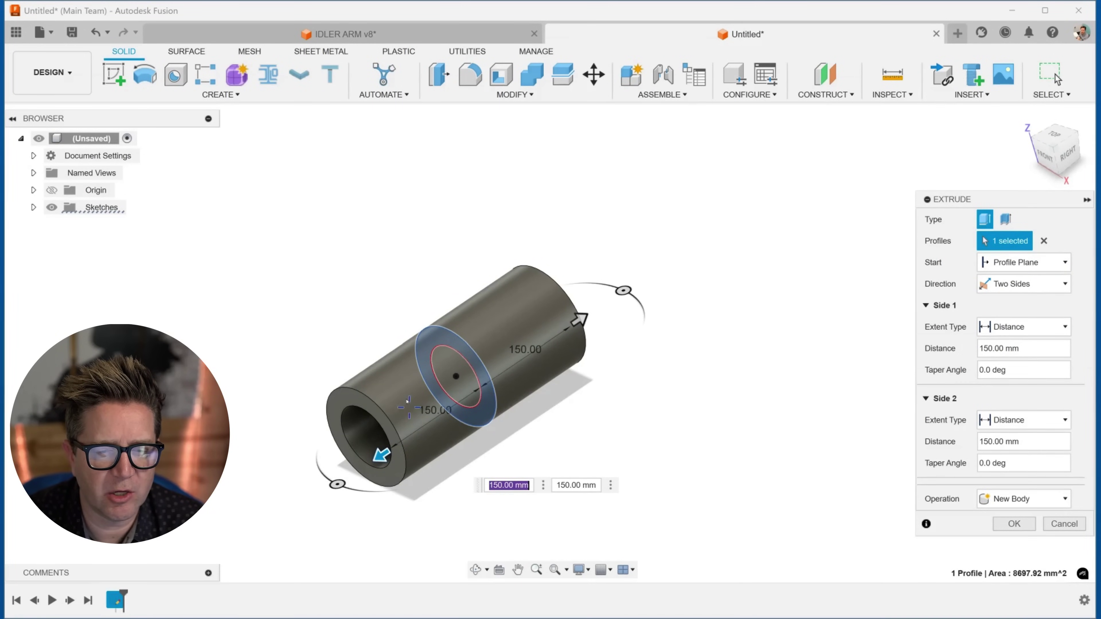
pyautogui.moveTo(381, 455); pyautogui.dragTo(440, 416)
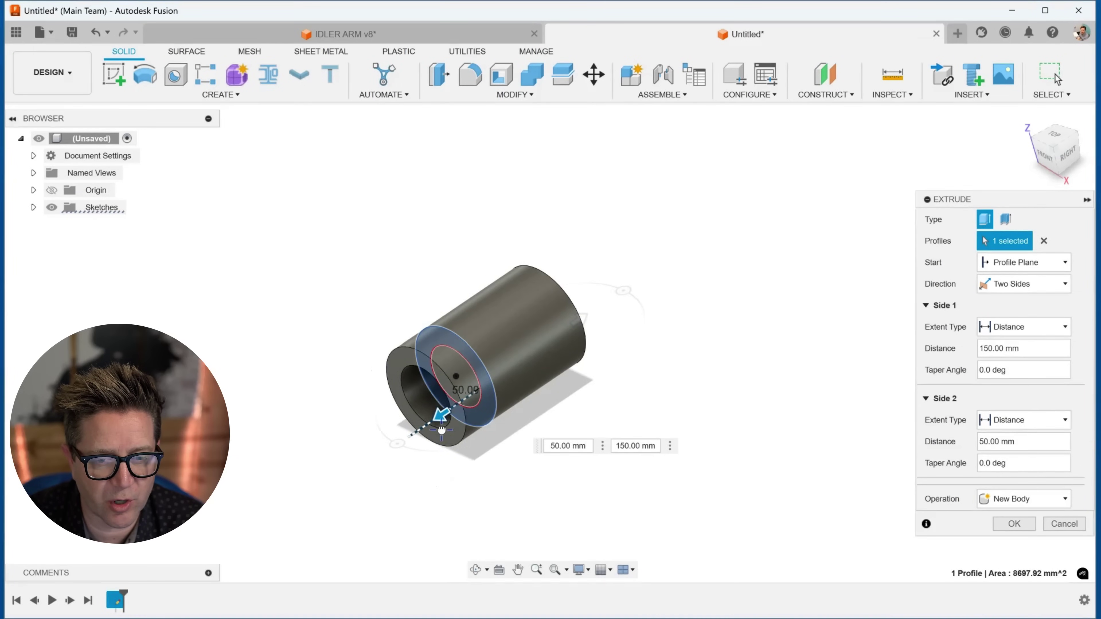
pyautogui.moveTo(582, 323); pyautogui.dragTo(670, 259)
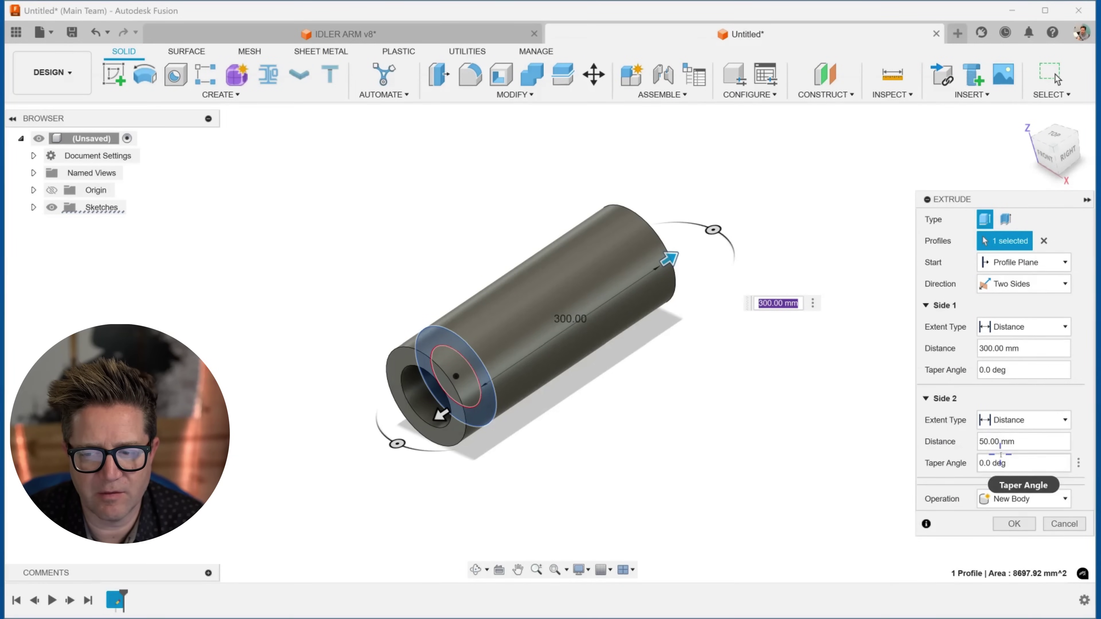
pyautogui.click(1014, 524)
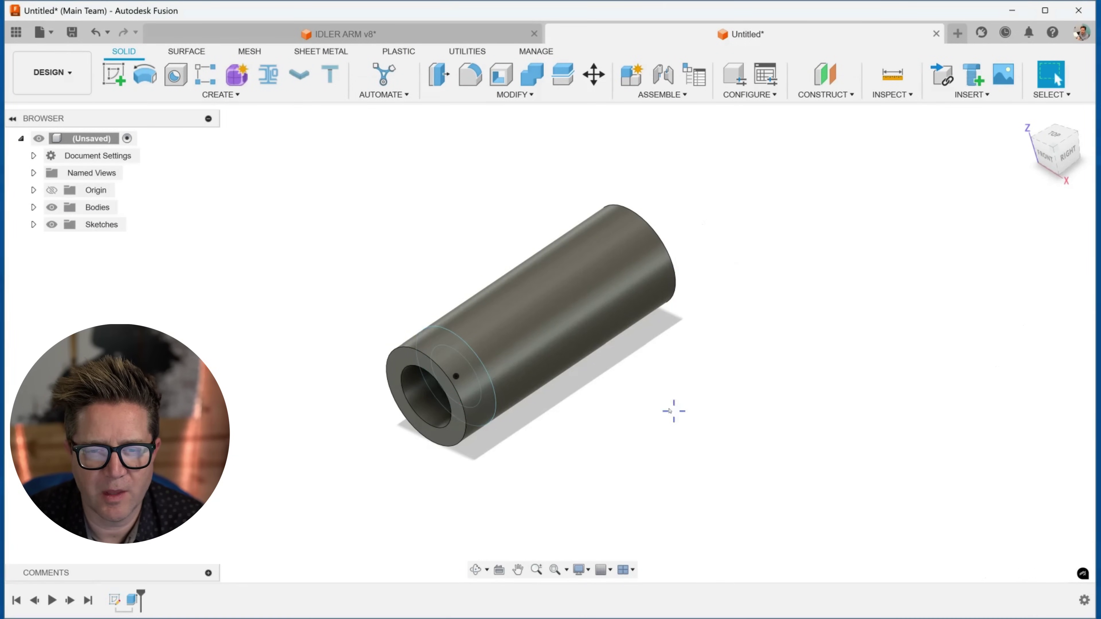
pyautogui.click(34, 207)
# Step: Create a new design and sketch a center-diameter circle centred on the origin on the front plane
pyautogui.hotkey('ctrl', 'n')
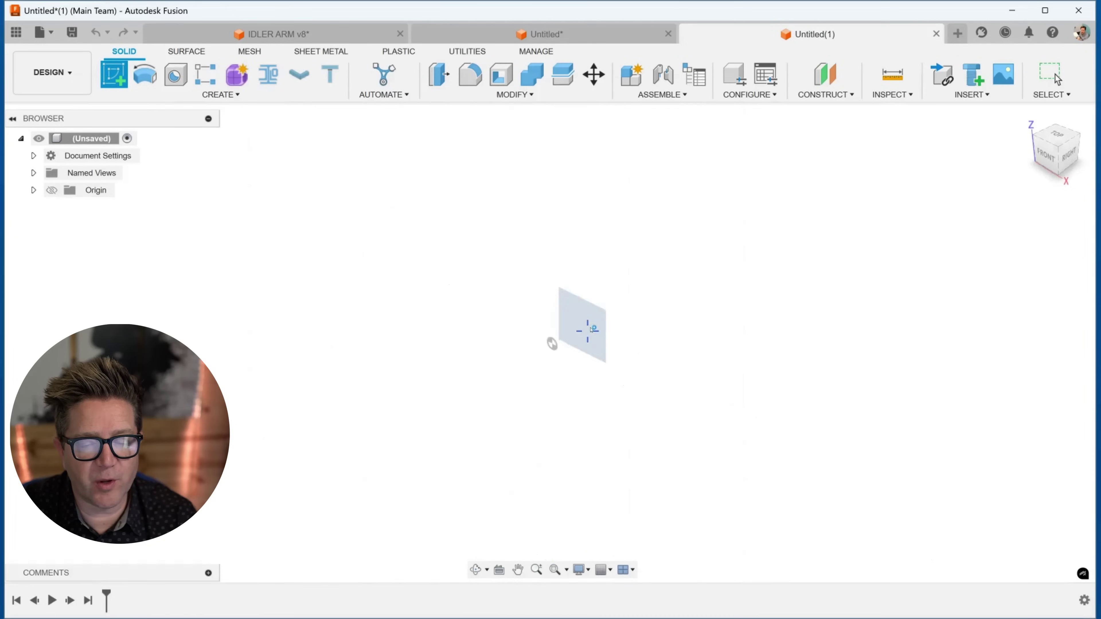
pyautogui.click(592, 329)
pyautogui.click(173, 74)
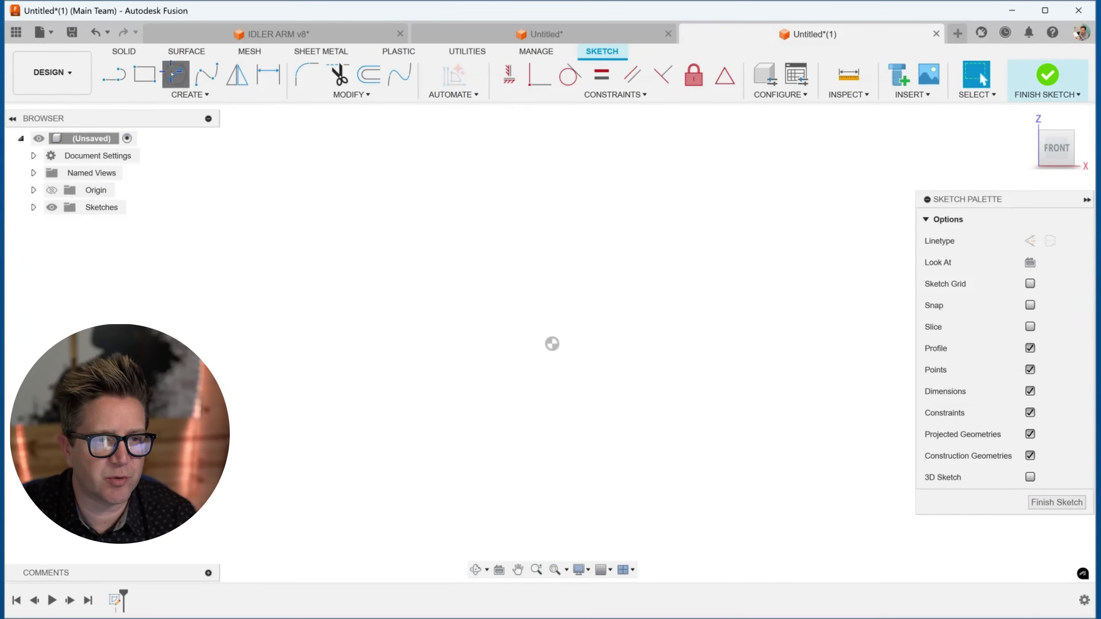
pyautogui.click(551, 344)
pyautogui.click(467, 458)
pyautogui.keyDown('shift'); pyautogui.moveTo(671, 258); pyautogui.dragTo(597, 337, button='middle'); pyautogui.keyUp('shift')
pyautogui.press('c')
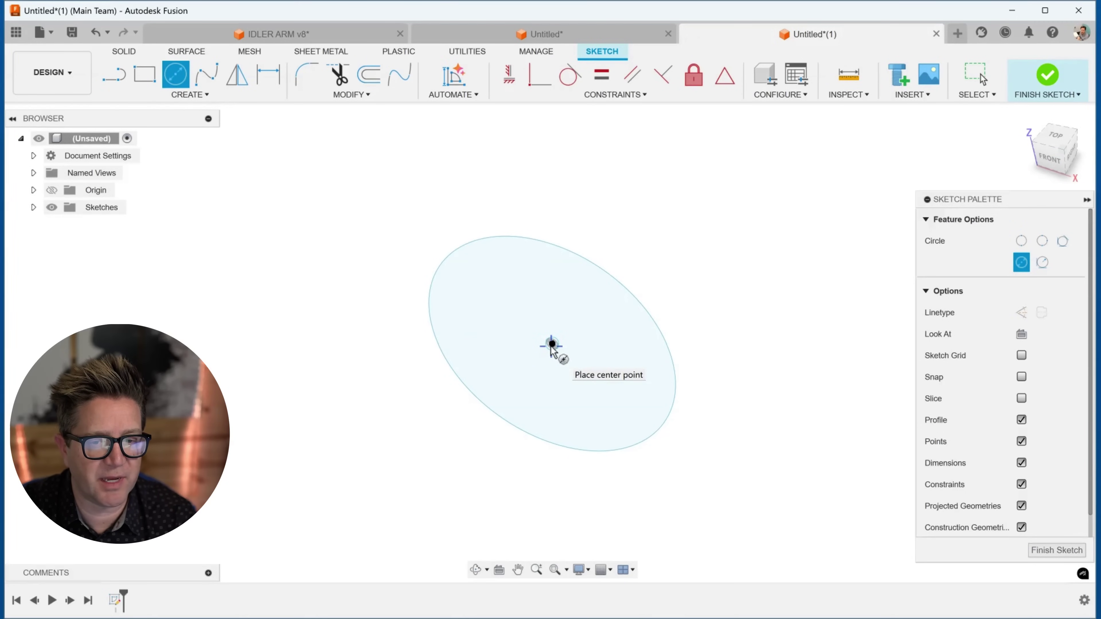
pyautogui.press('Escape')
# Step: Extrude the circle symmetrically about the profile plane with 120 mm on each side as a new body
pyautogui.press('e')
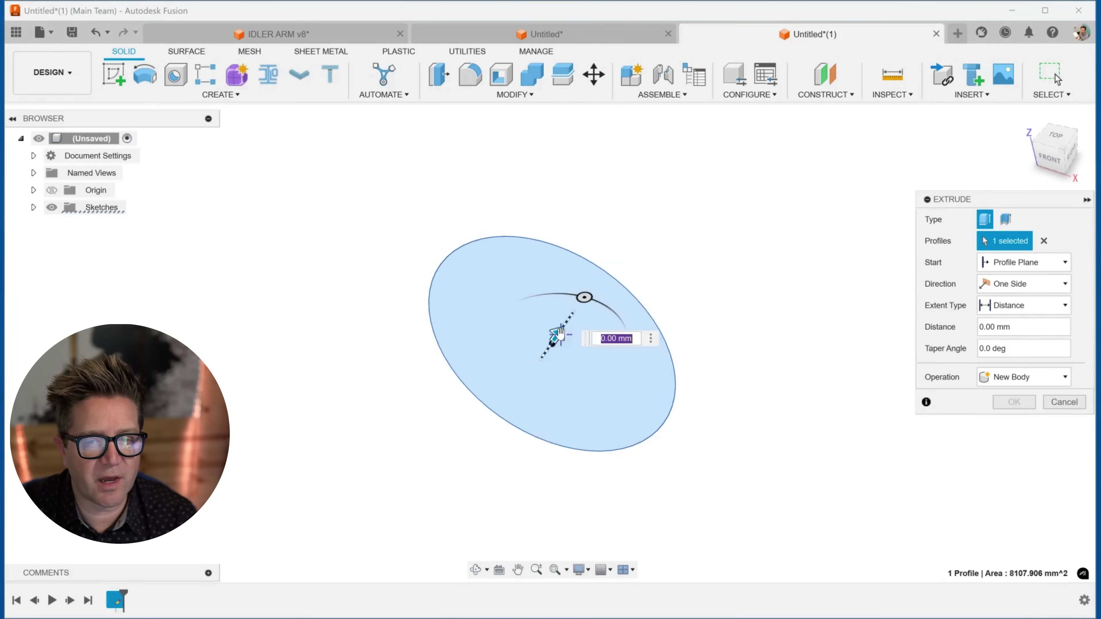
pyautogui.moveTo(645, 250); pyautogui.dragTo(694, 208)
pyautogui.moveTo(771, 262)
pyautogui.keyDown('shift'); pyautogui.mouseDown(button='middle')
pyautogui.moveTo(728, 147)
pyautogui.moveTo(773, 270)
pyautogui.mouseUp(button='middle'); pyautogui.keyUp('shift')
pyautogui.moveTo(673, 206); pyautogui.dragTo(740, 148)
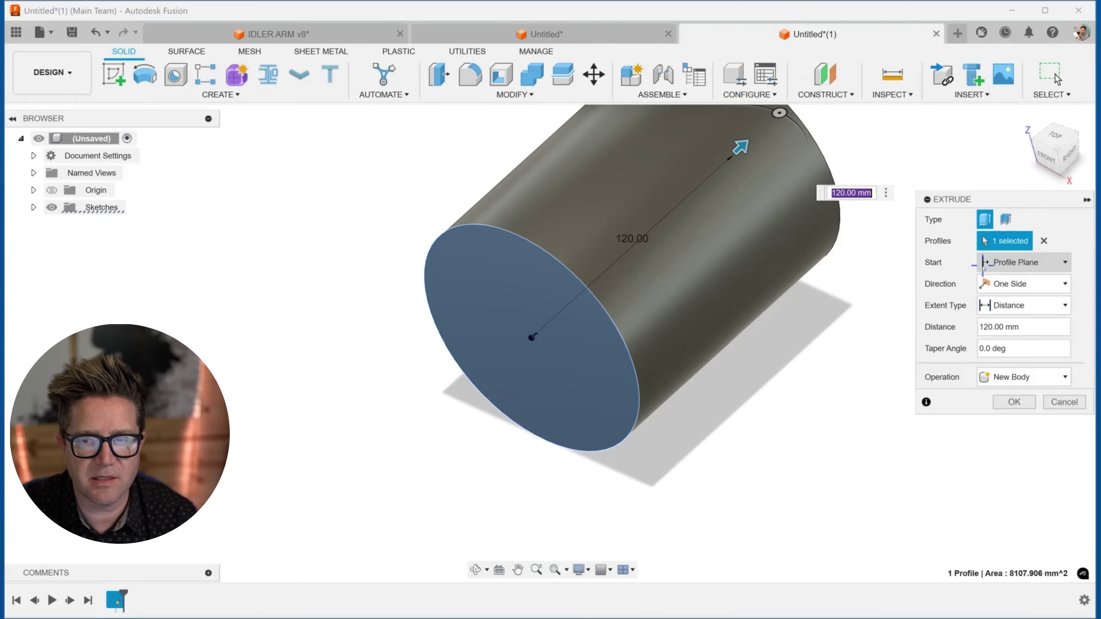
pyautogui.click(999, 283)
pyautogui.click(1014, 331)
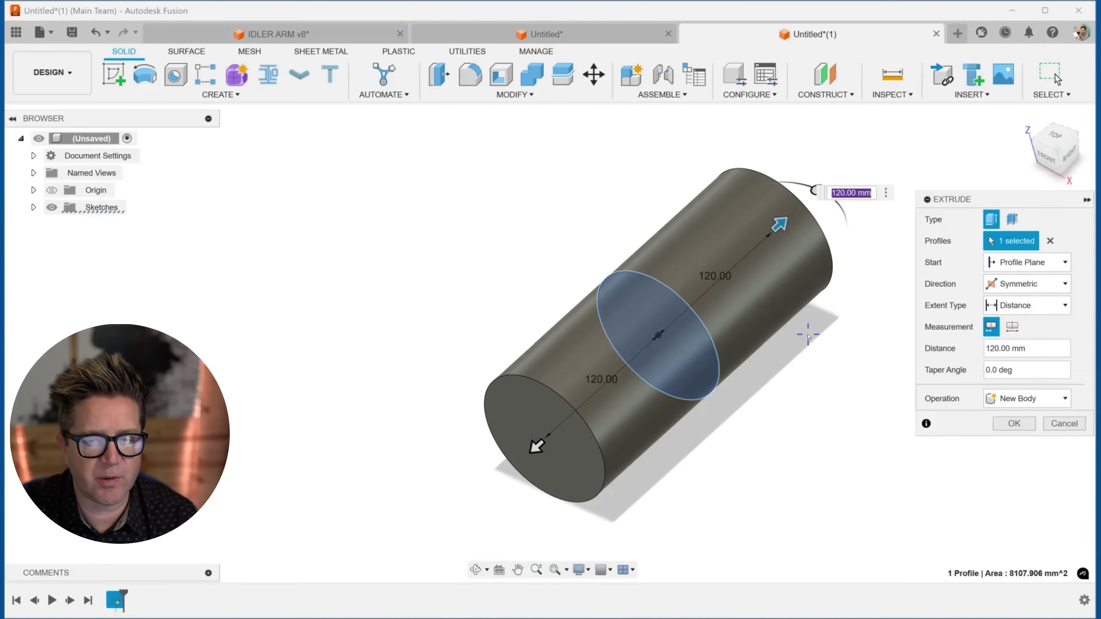
pyautogui.click(1014, 423)
pyautogui.moveTo(894, 312); pyautogui.dragTo(774, 351, button='middle')
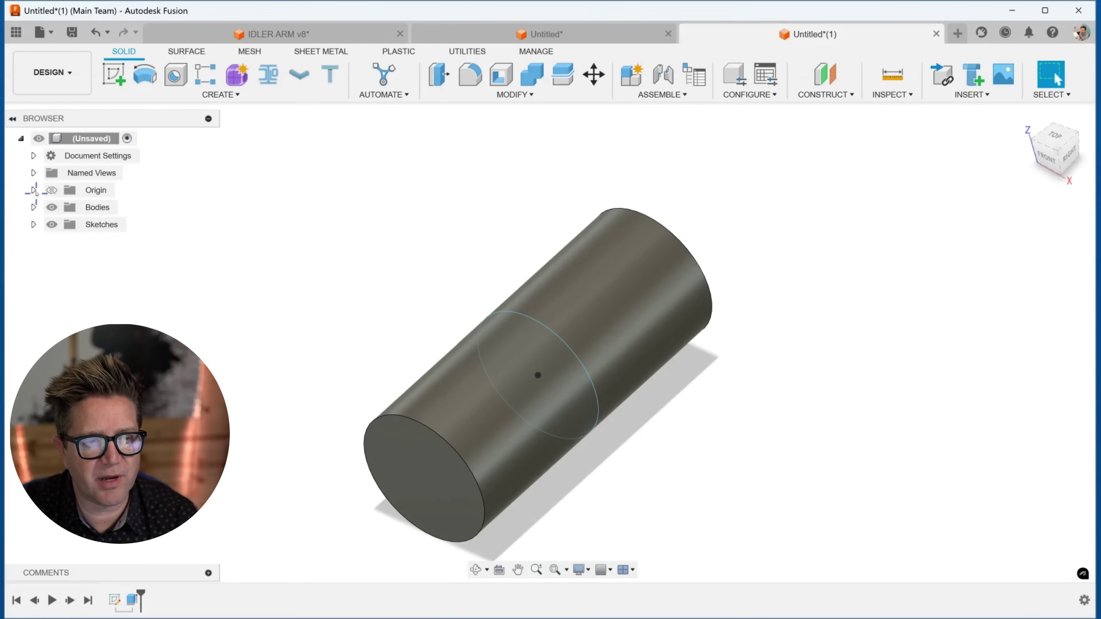
# Step: Expand the Origin folder and show the origin planes and axes around the cylinder
pyautogui.click(33, 190)
pyautogui.click(52, 190)
pyautogui.moveTo(455, 330)
pyautogui.keyDown('shift'); pyautogui.mouseDown(button='middle')
pyautogui.moveTo(407, 338)
pyautogui.moveTo(430, 339)
pyautogui.moveTo(450, 320)
pyautogui.mouseUp(button='middle'); pyautogui.keyUp('shift')
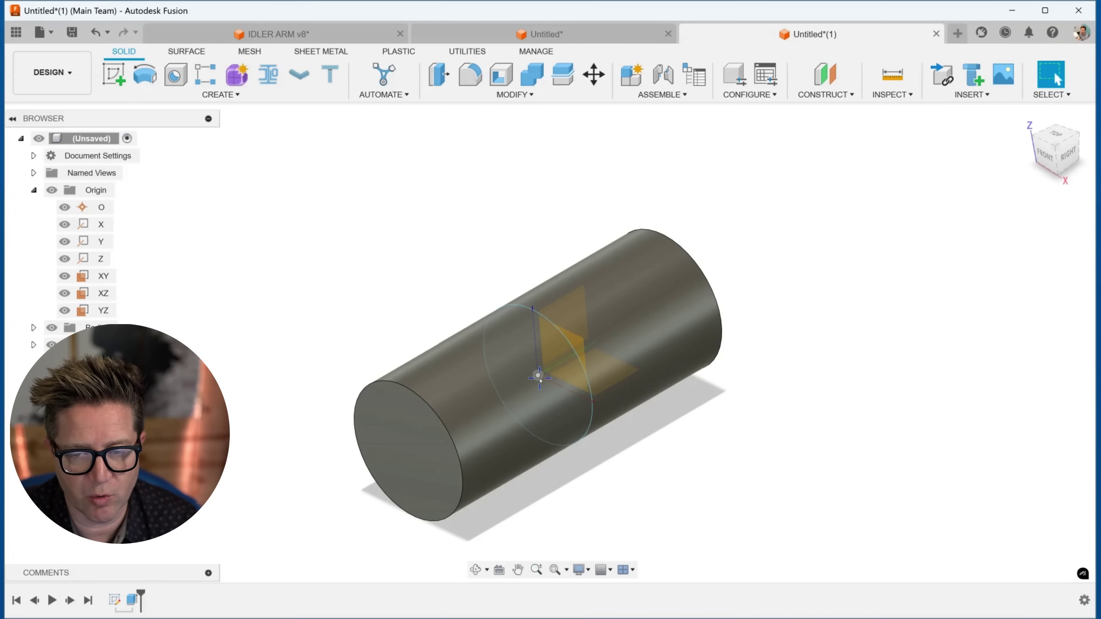
pyautogui.keyDown('shift'); pyautogui.moveTo(539, 380); pyautogui.dragTo(434, 258, button='middle'); pyautogui.keyUp('shift')
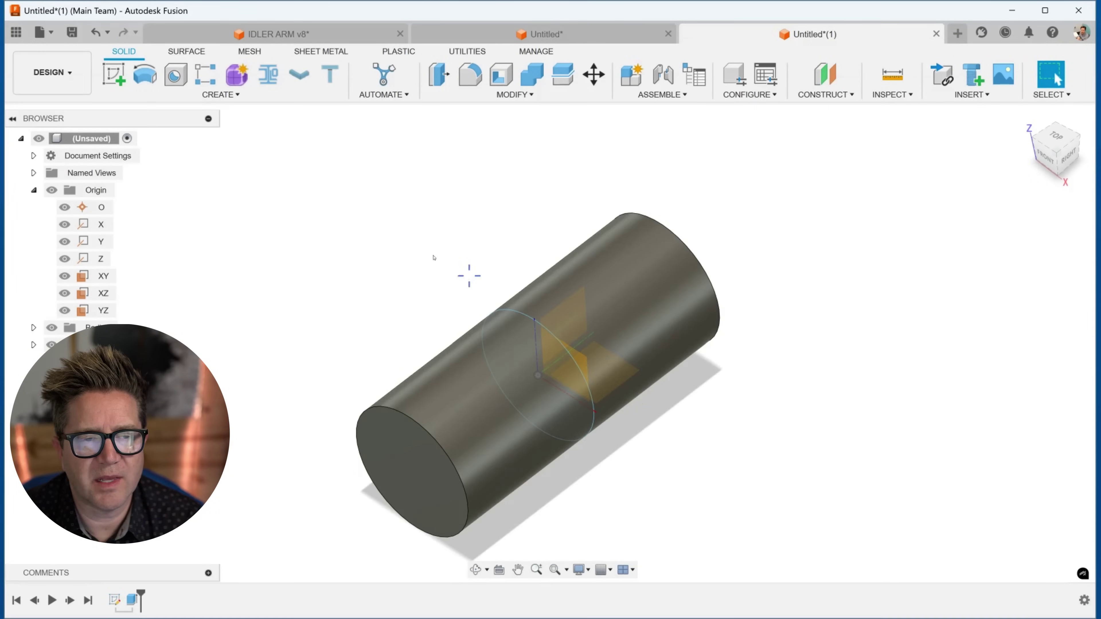
# Step: Sketch an origin-centred circle, slightly larger than the cylinder's diameter, on the vertical origin plane running along the cylinder's axis
pyautogui.click(112, 76)
pyautogui.moveTo(690, 419)
pyautogui.keyDown('shift'); pyautogui.mouseDown(button='middle')
pyautogui.moveTo(680, 397)
pyautogui.moveTo(623, 378)
pyautogui.mouseUp(button='middle'); pyautogui.keyUp('shift')
pyautogui.click(573, 321)
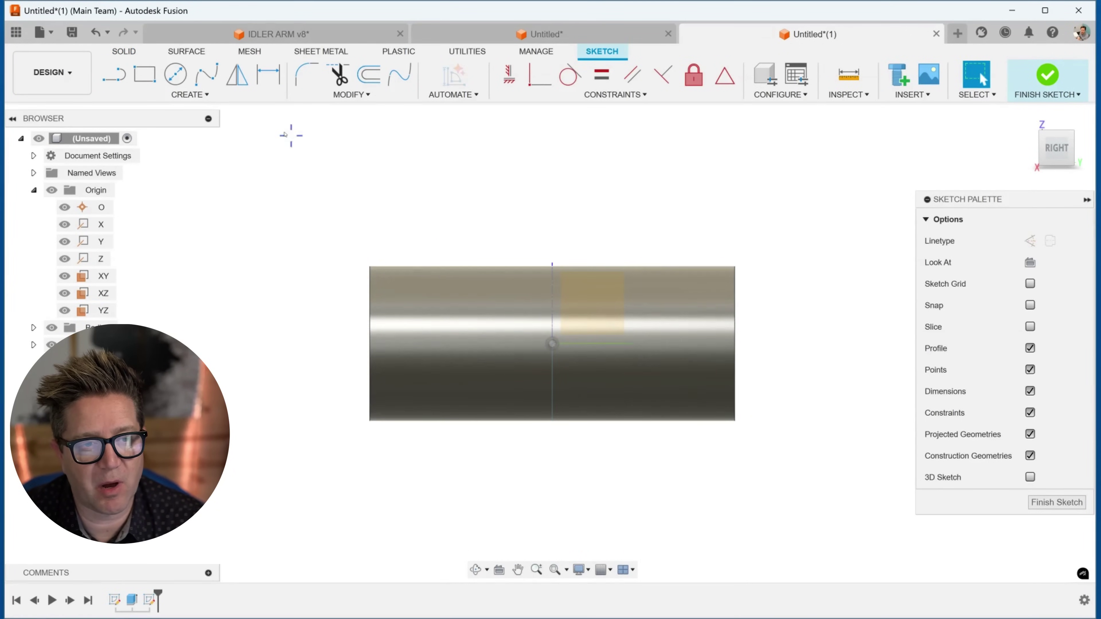
pyautogui.click(175, 75)
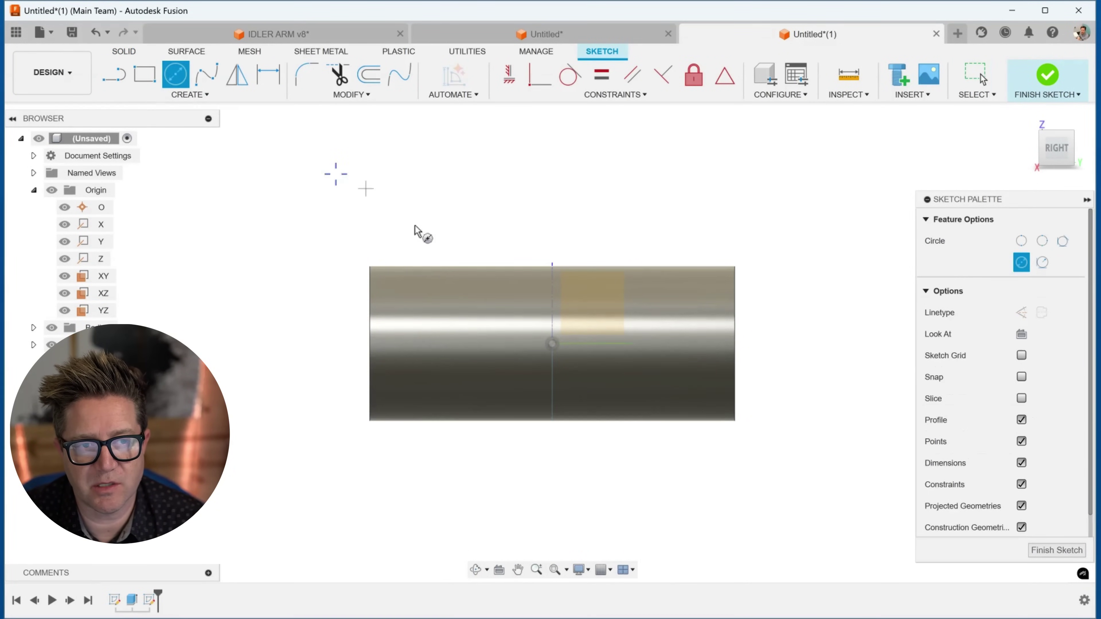
pyautogui.click(552, 343)
pyautogui.click(464, 289)
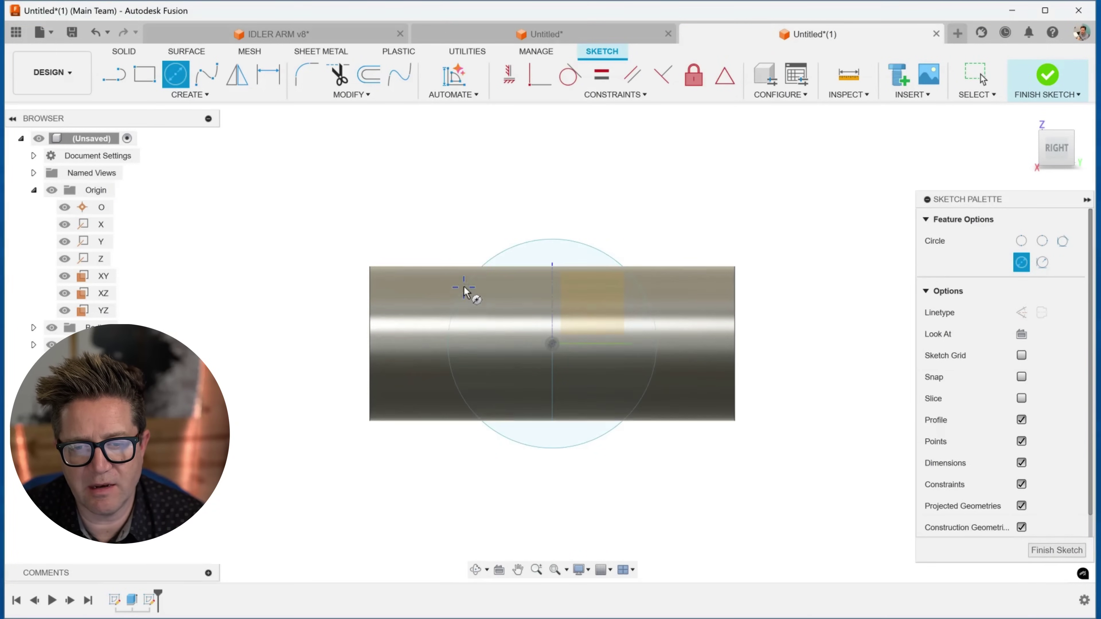
pyautogui.press('Escape')
# Step: Try extruding the larger circle 170 mm to one side as a cut through the cylinder
pyautogui.press('e')
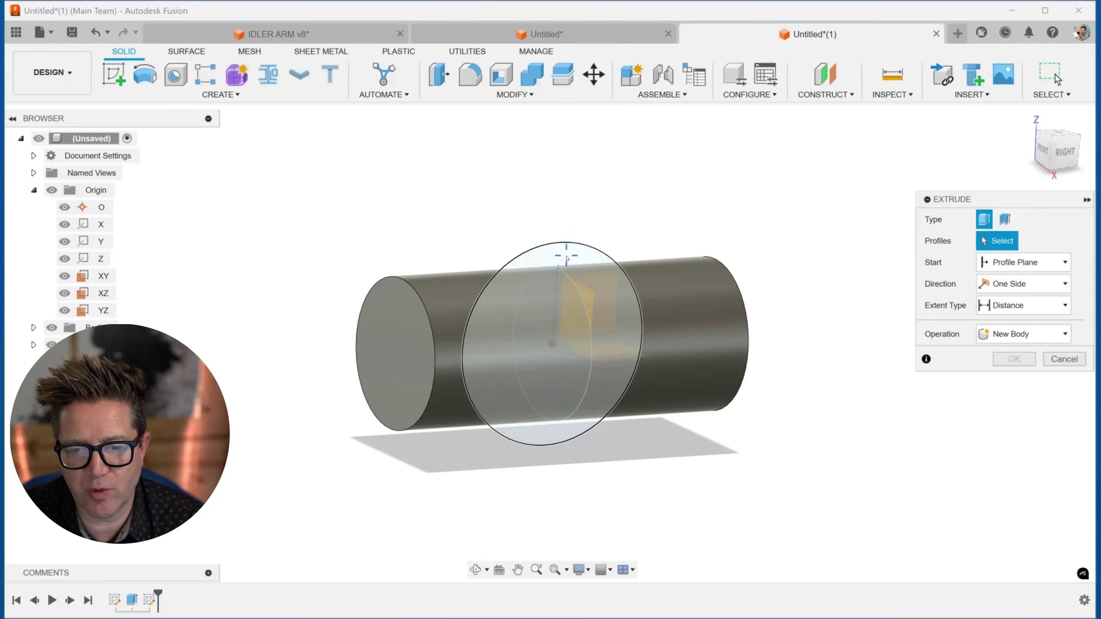
pyautogui.click(560, 343)
pyautogui.moveTo(564, 352); pyautogui.dragTo(695, 497)
pyautogui.moveTo(576, 265)
pyautogui.keyDown('shift'); pyautogui.mouseDown(button='middle')
pyautogui.moveTo(647, 308)
pyautogui.moveTo(576, 283)
pyautogui.mouseUp(button='middle'); pyautogui.keyUp('shift')
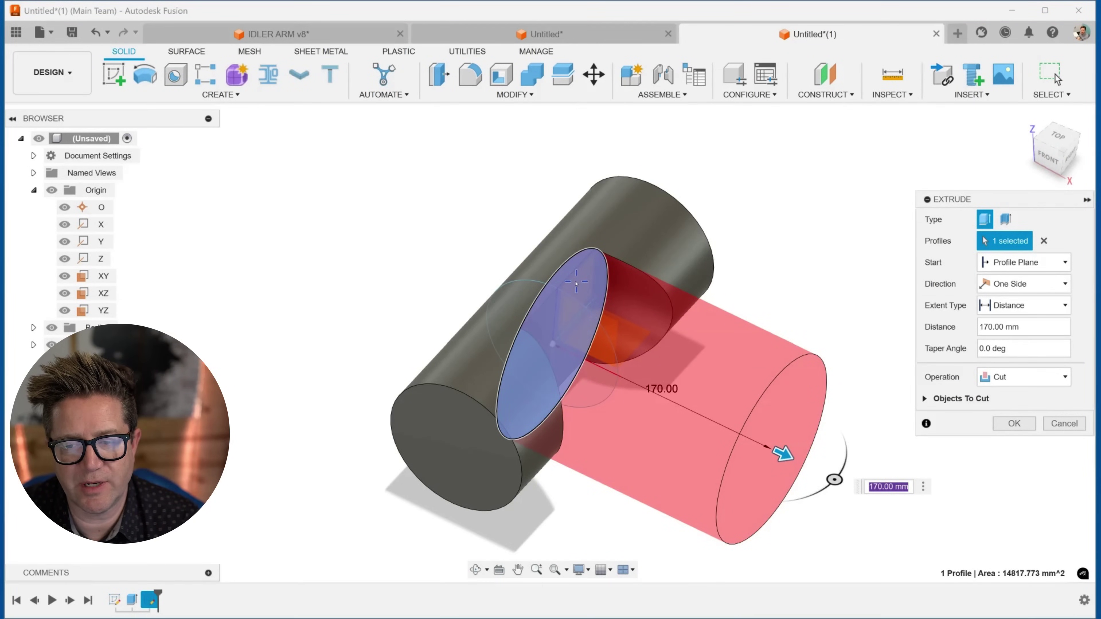
# Step: Compare the Intersect and New Body operations for the 170 mm extrusion
pyautogui.click(1008, 377)
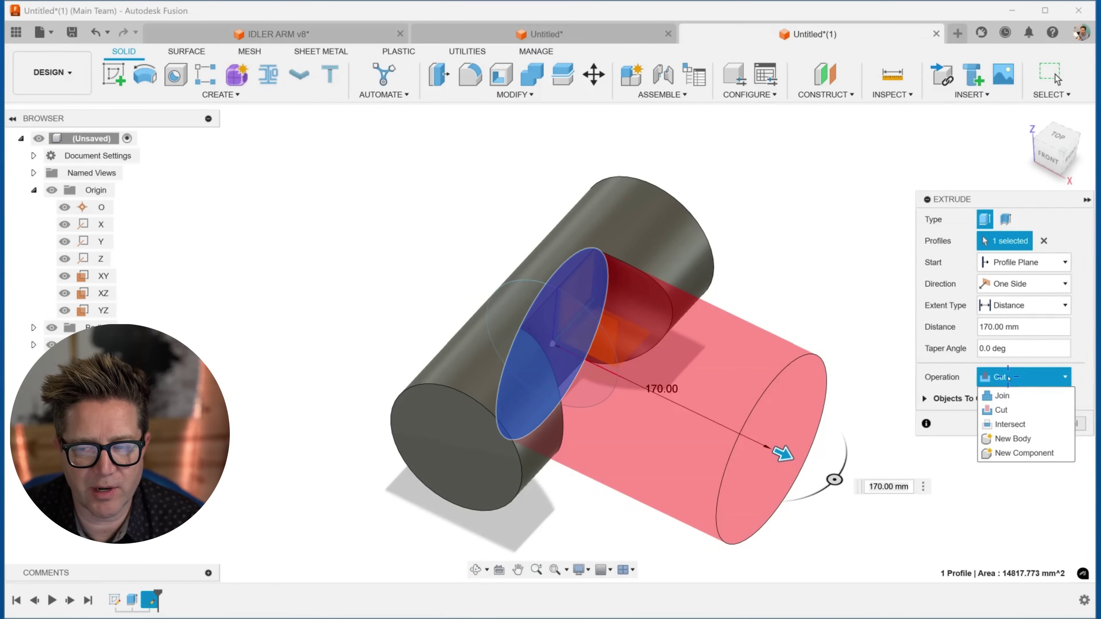
pyautogui.click(1006, 425)
pyautogui.keyDown('shift'); pyautogui.moveTo(599, 277); pyautogui.dragTo(624, 296, button='middle'); pyautogui.keyUp('shift')
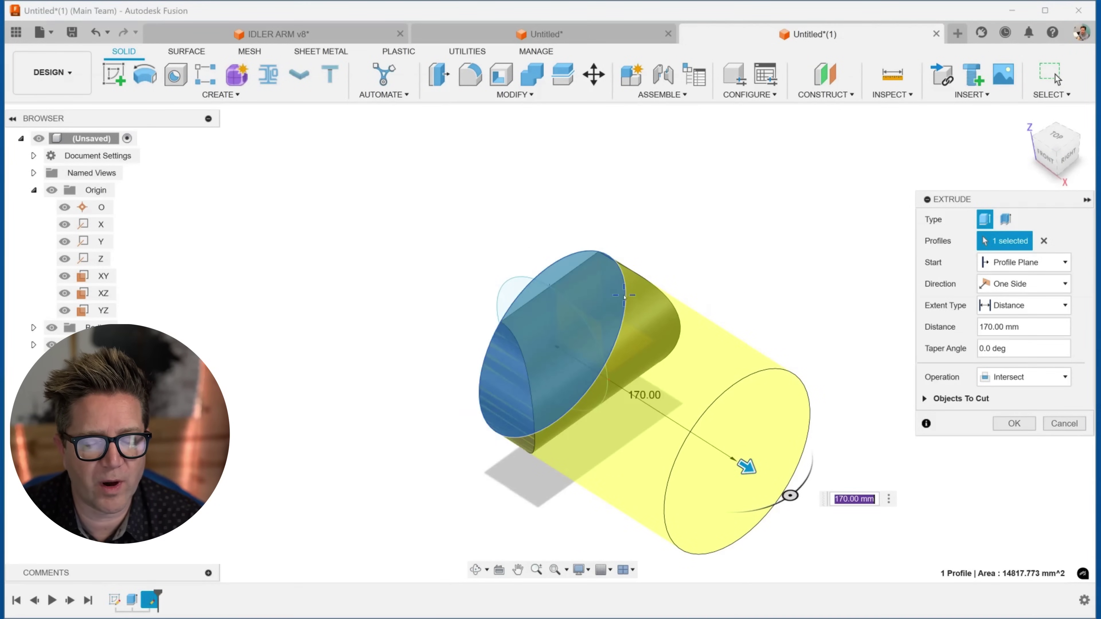
pyautogui.keyDown('shift'); pyautogui.moveTo(624, 295); pyautogui.dragTo(636, 319, button='middle'); pyautogui.keyUp('shift')
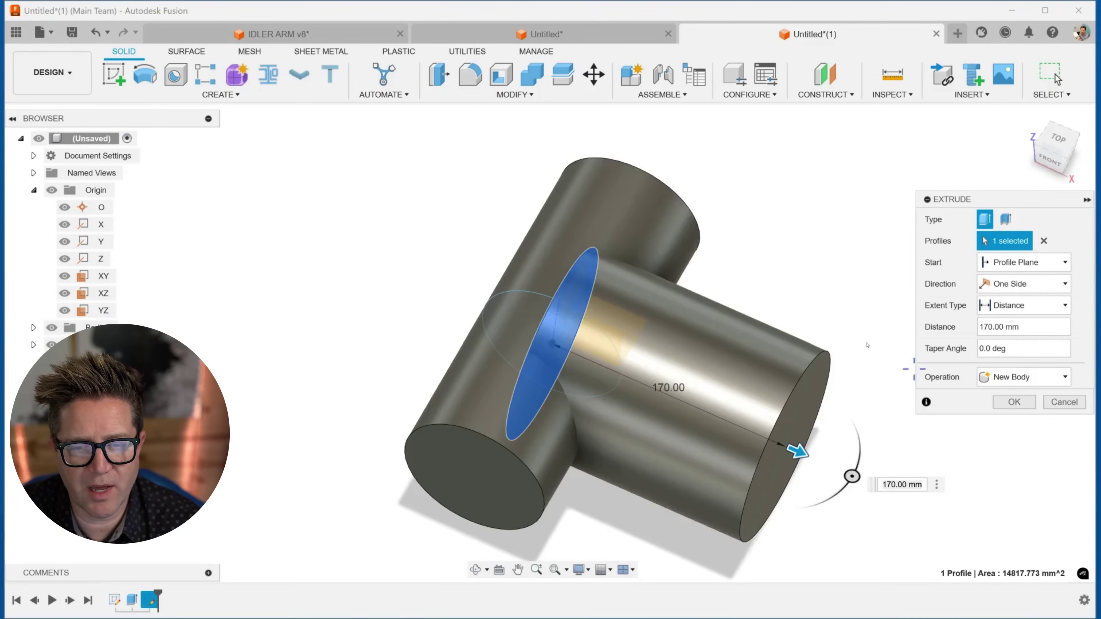
pyautogui.keyDown('shift'); pyautogui.moveTo(769, 290); pyautogui.dragTo(767, 410, button='middle'); pyautogui.keyUp('shift')
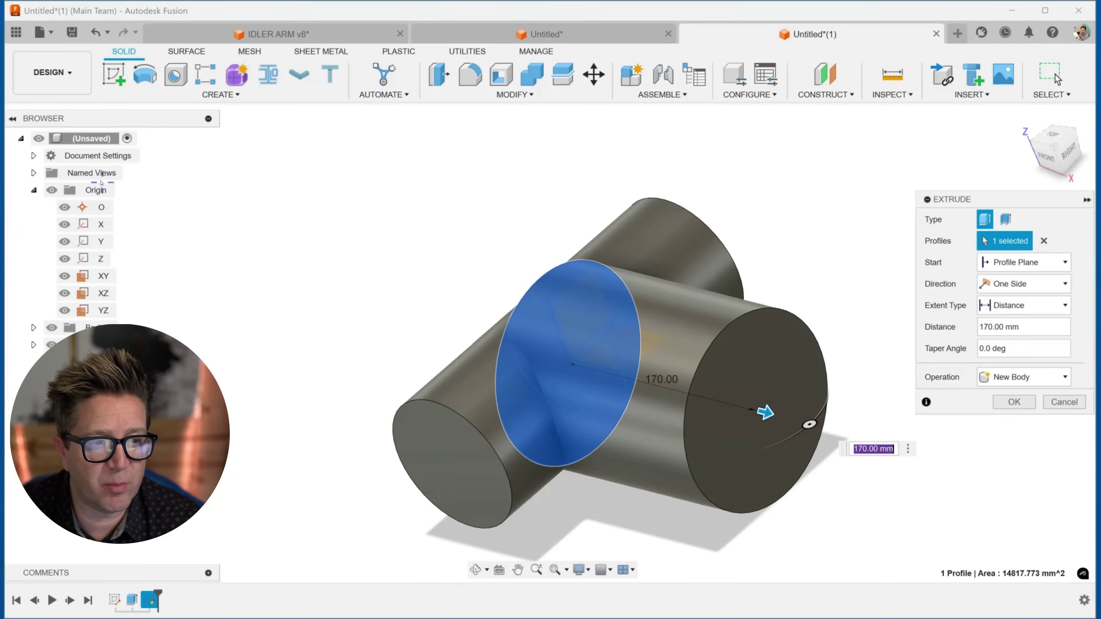
# Step: Return the extrusion's operation to Cut, try a shorter cut distance, and cancel the extrusion
pyautogui.click(1017, 377)
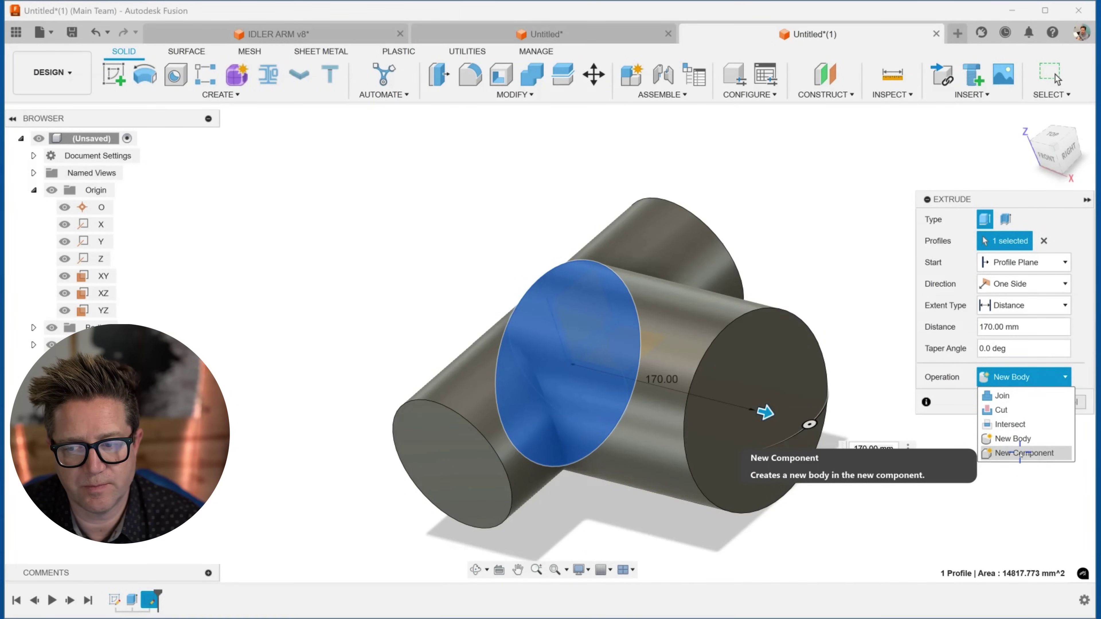
pyautogui.click(1005, 408)
pyautogui.keyDown('shift'); pyautogui.moveTo(701, 319); pyautogui.dragTo(725, 322, button='middle'); pyautogui.keyUp('shift')
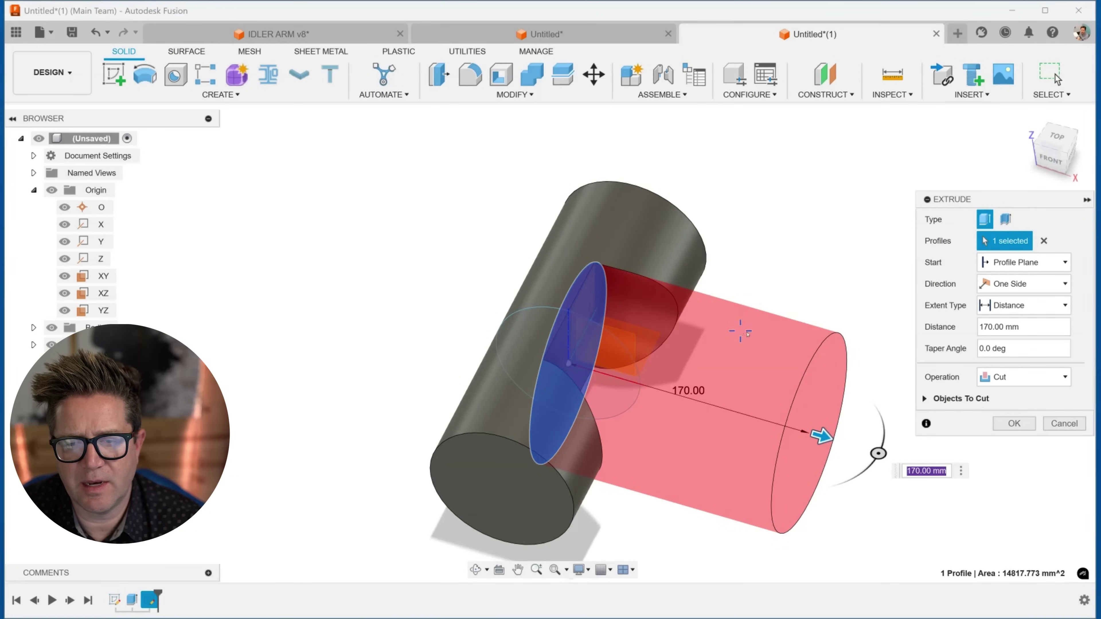
pyautogui.moveTo(811, 438)
pyautogui.mouseDown()
pyautogui.moveTo(644, 386)
pyautogui.moveTo(733, 418)
pyautogui.mouseUp()
pyautogui.press('Escape')
pyautogui.moveTo(764, 374)
pyautogui.keyDown('shift'); pyautogui.mouseDown(button='middle')
pyautogui.moveTo(753, 318)
pyautogui.moveTo(753, 340)
pyautogui.mouseUp(button='middle'); pyautogui.keyUp('shift')
pyautogui.click(479, 423)
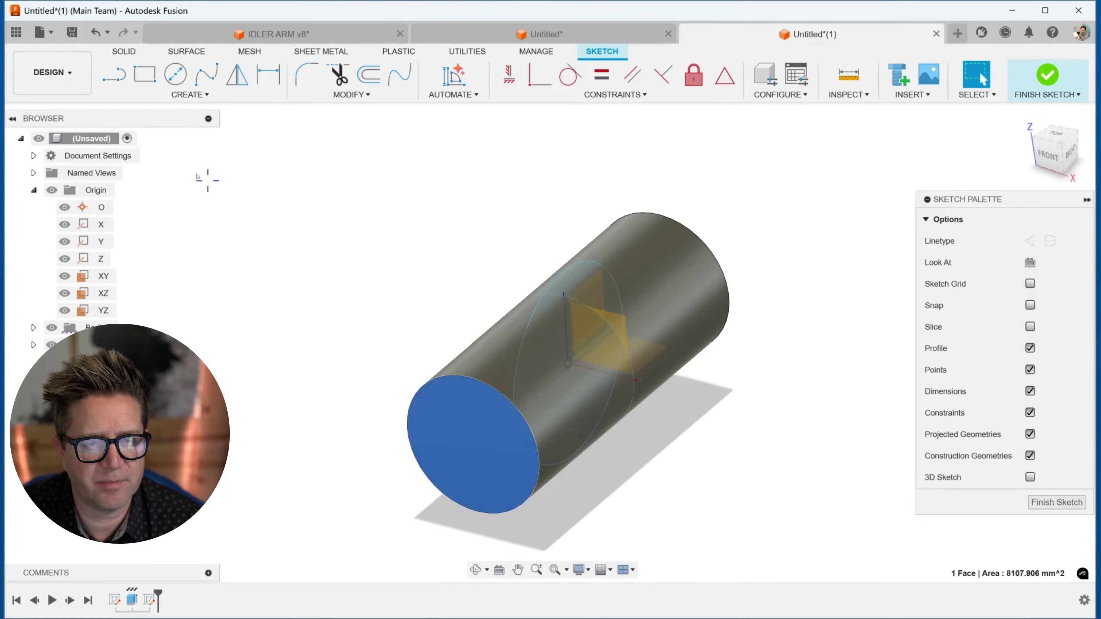
pyautogui.click(175, 74)
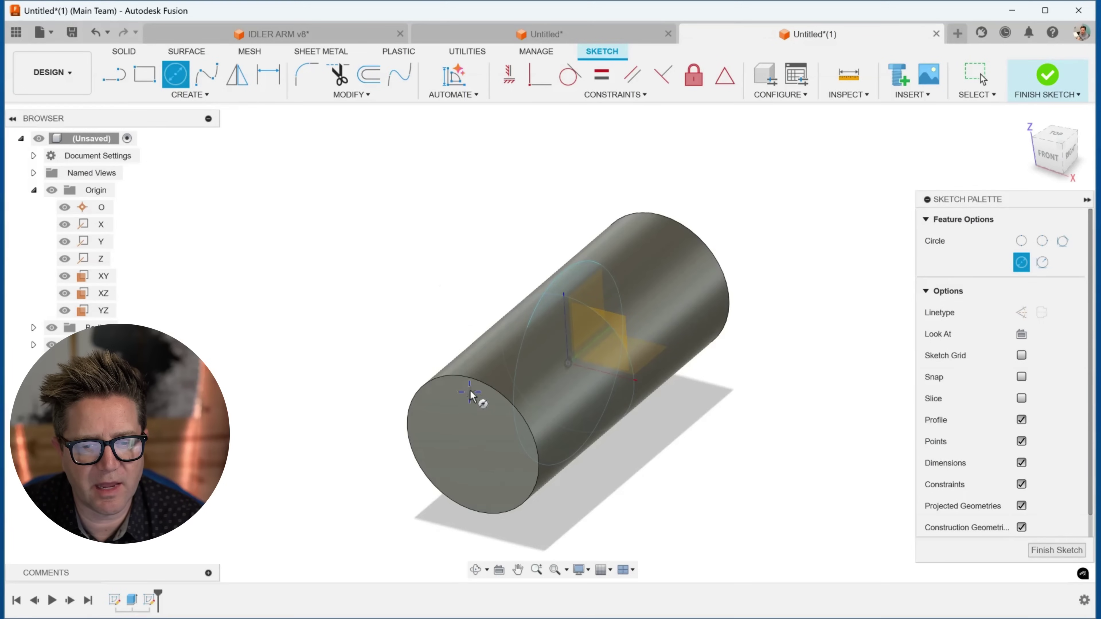
pyautogui.keyDown('shift'); pyautogui.moveTo(451, 393); pyautogui.dragTo(479, 399, button='middle'); pyautogui.keyUp('shift')
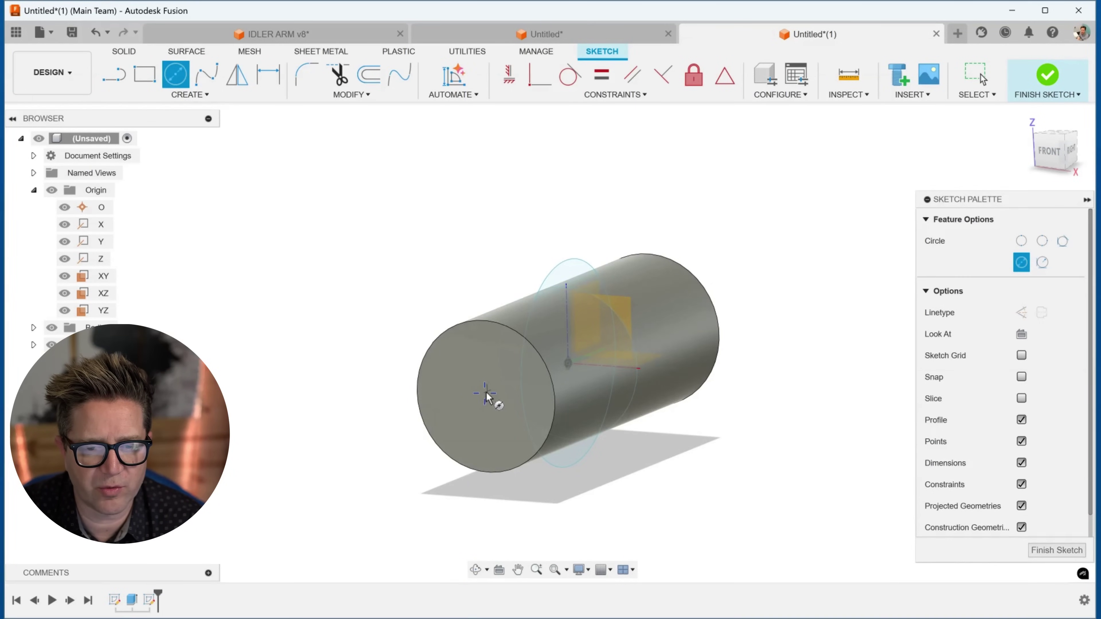
pyautogui.click(1050, 156)
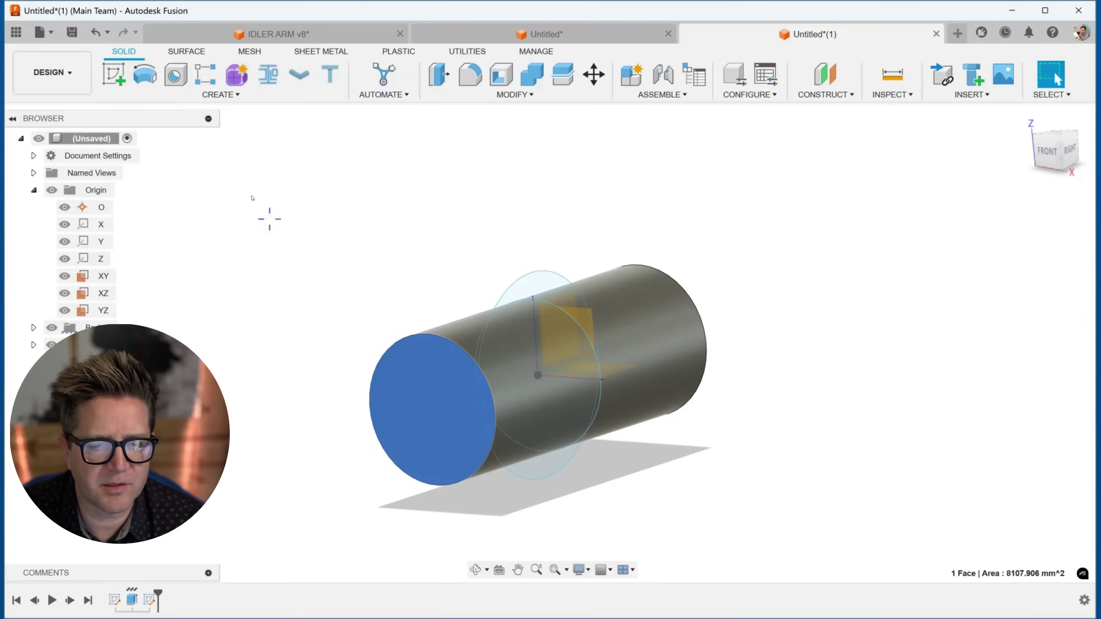
# Step: Sketch a smaller circle concentric with the cylinder on its front end face
pyautogui.click(113, 75)
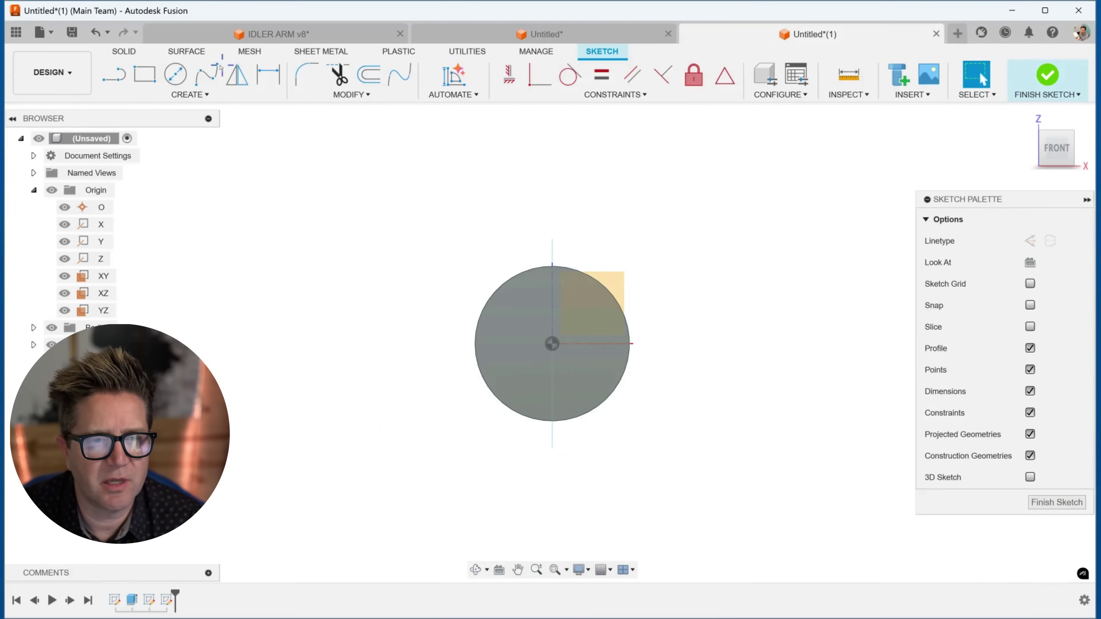
pyautogui.click(175, 74)
pyautogui.click(552, 343)
pyautogui.click(556, 386)
pyautogui.press('Escape')
# Step: Extrude the small circle into the cylinder as a cut with a distance of -180 mm
pyautogui.keyDown('shift'); pyautogui.moveTo(708, 280); pyautogui.dragTo(694, 286, button='middle'); pyautogui.keyUp('shift')
pyautogui.press('e')
pyautogui.click(460, 403)
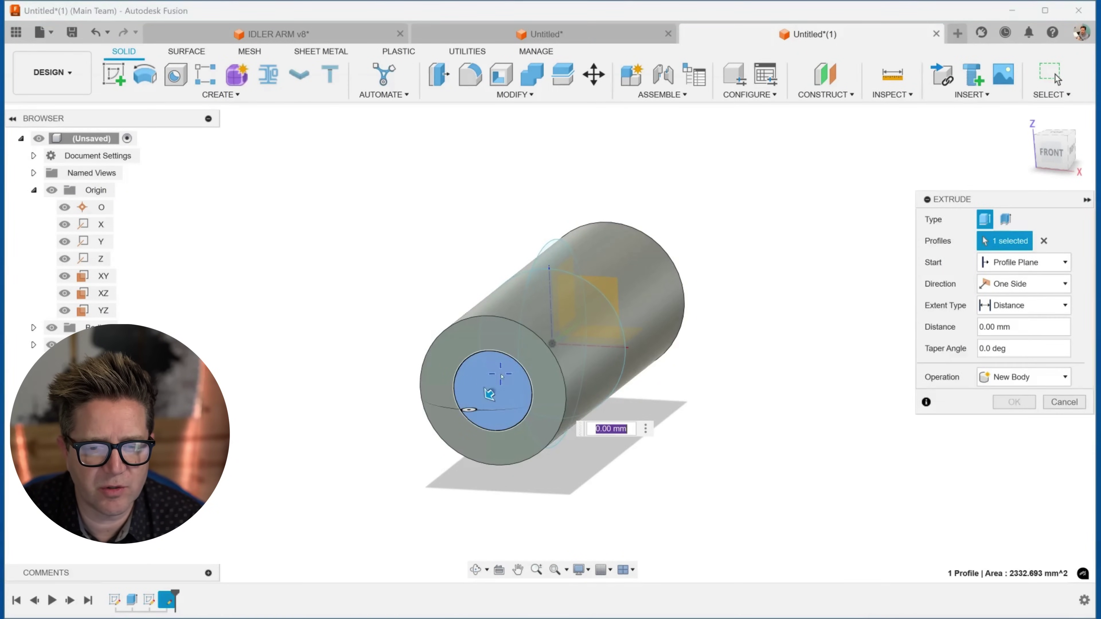
pyautogui.keyDown('shift'); pyautogui.moveTo(463, 402); pyautogui.dragTo(435, 419, button='middle'); pyautogui.keyUp('shift')
pyautogui.moveTo(411, 448); pyautogui.dragTo(654, 315)
pyautogui.scroll(2, 663, 306)
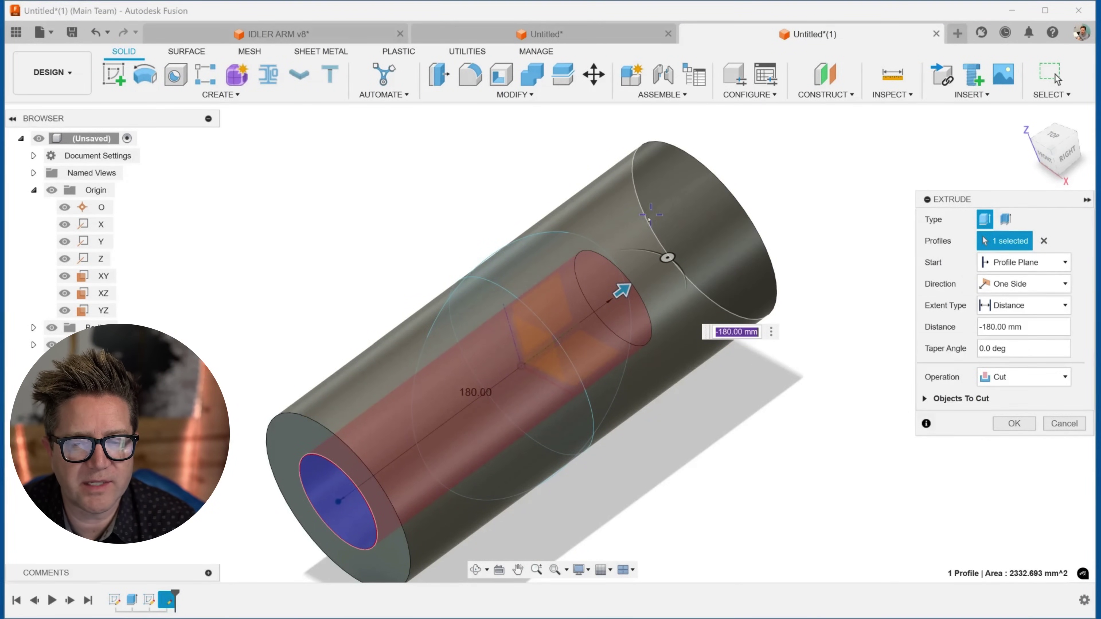
pyautogui.scroll(-1, 816, 318)
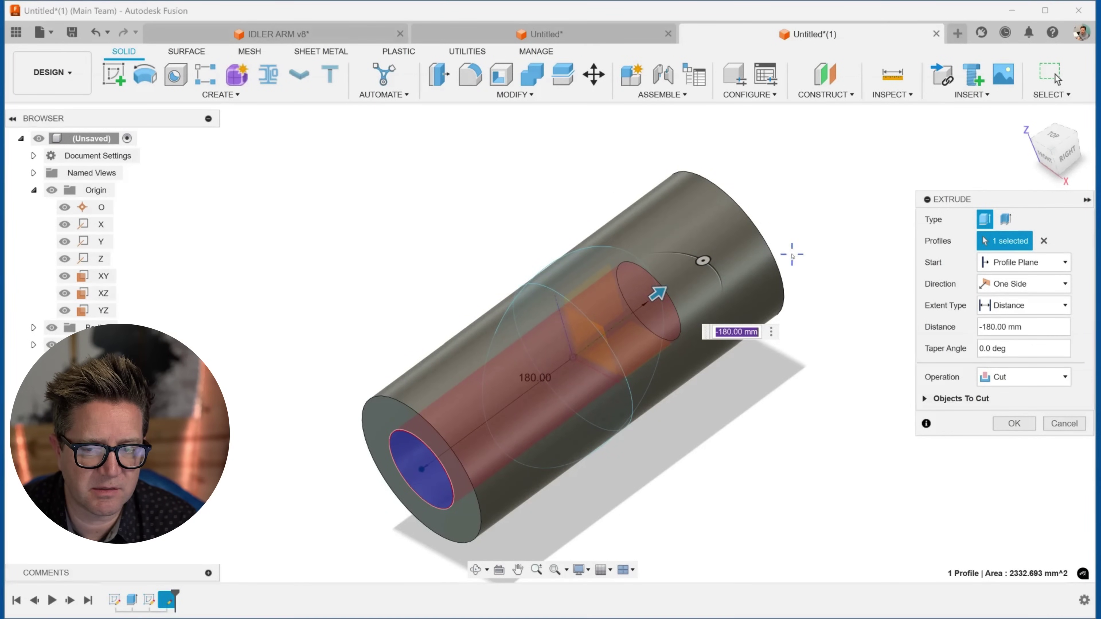
# Step: Change the cut's extent type to All so it goes through the whole cylinder, and finish the extrusion
pyautogui.click(1021, 306)
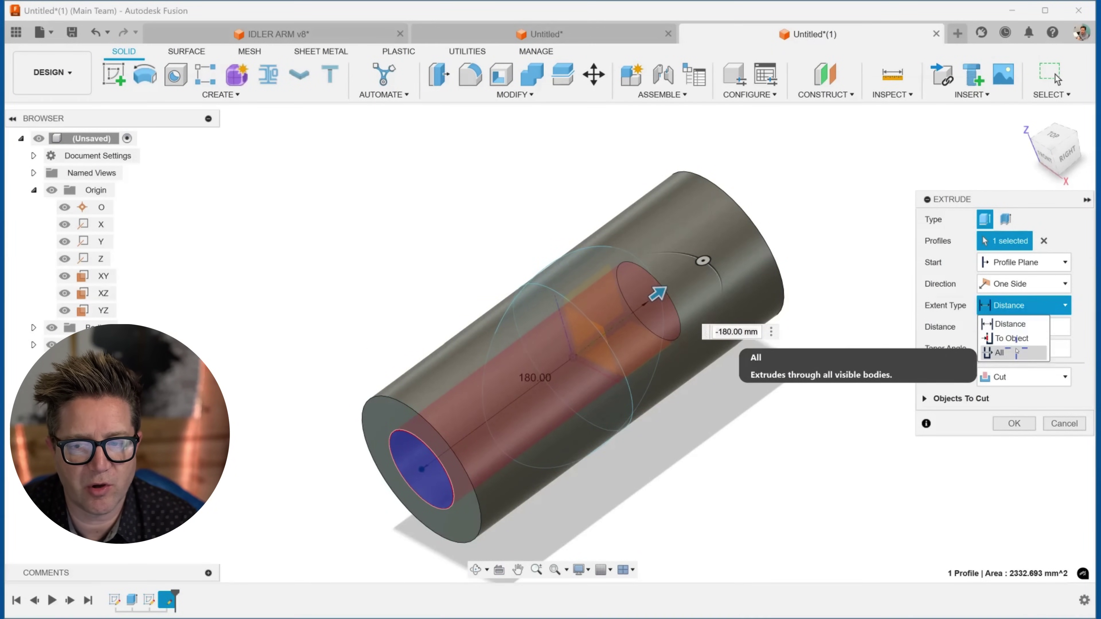
pyautogui.click(997, 351)
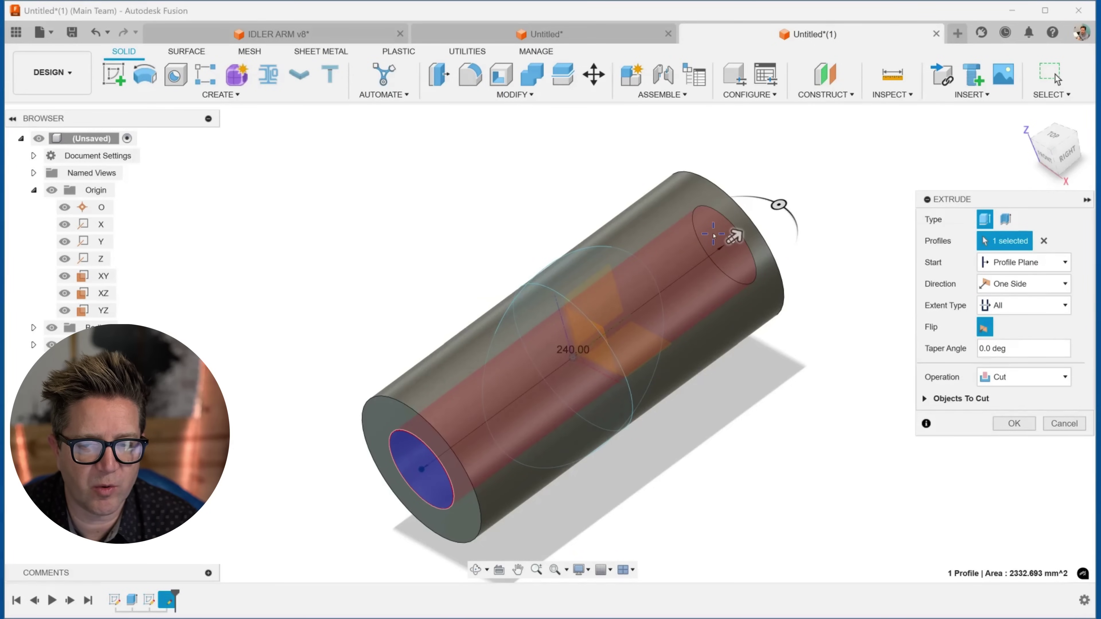
pyautogui.click(1013, 423)
pyautogui.scroll(-3, 809, 336)
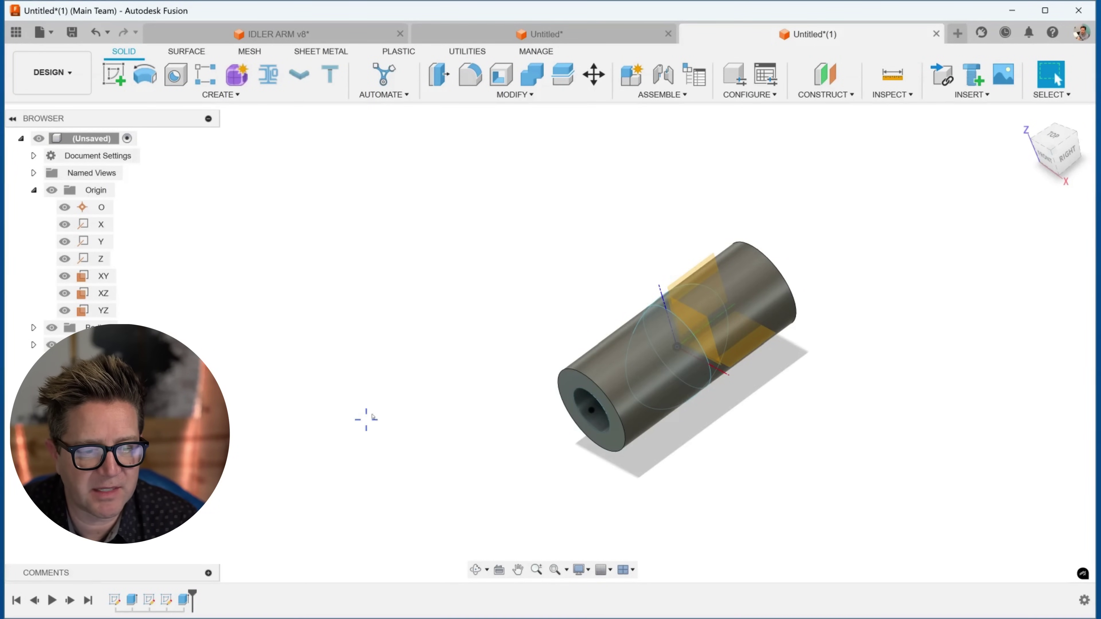
# Step: Edit the cylinder's original extrusion and lengthen its symmetric distance to 325 mm on each side
pyautogui.rightClick(132, 600)
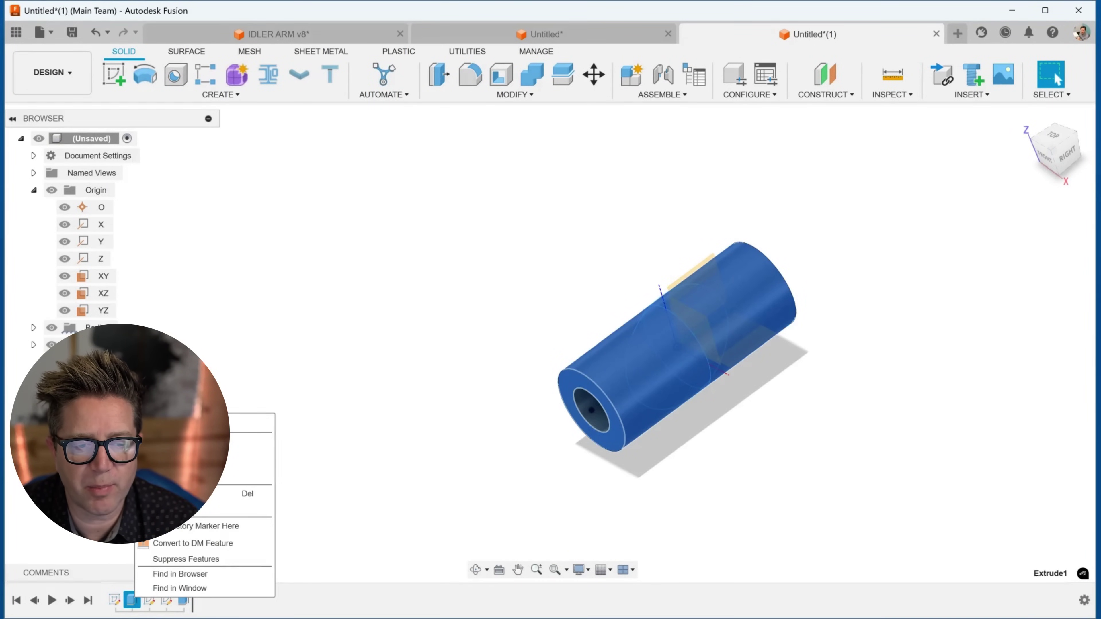
pyautogui.click(165, 442)
pyautogui.moveTo(772, 276); pyautogui.dragTo(920, 167)
pyautogui.scroll(-3, 749, 324)
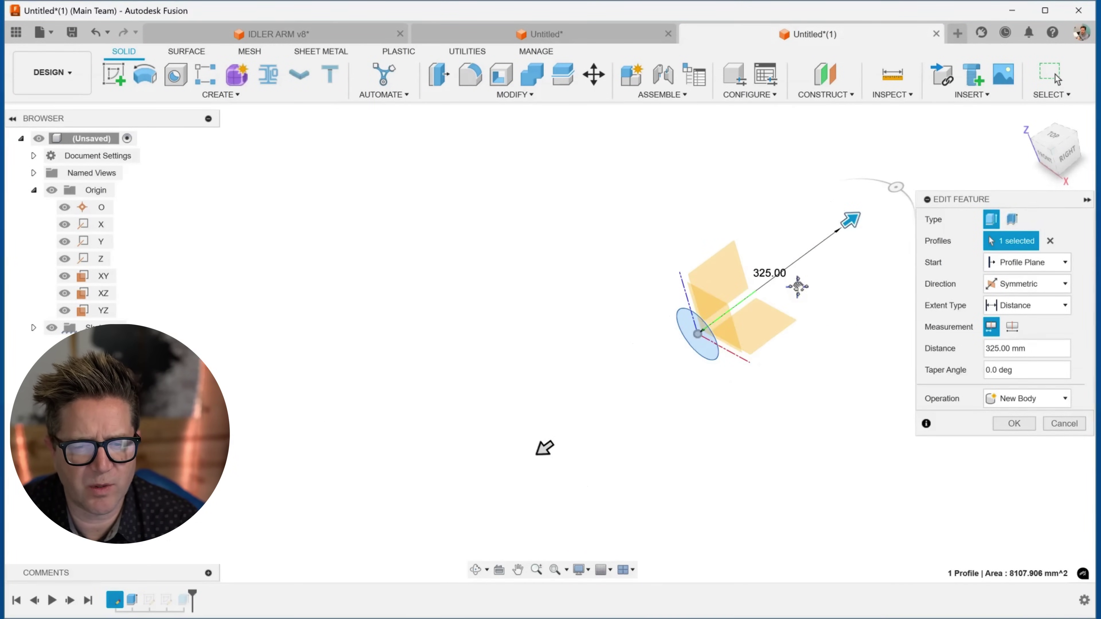
pyautogui.moveTo(797, 285); pyautogui.dragTo(705, 323, button='middle')
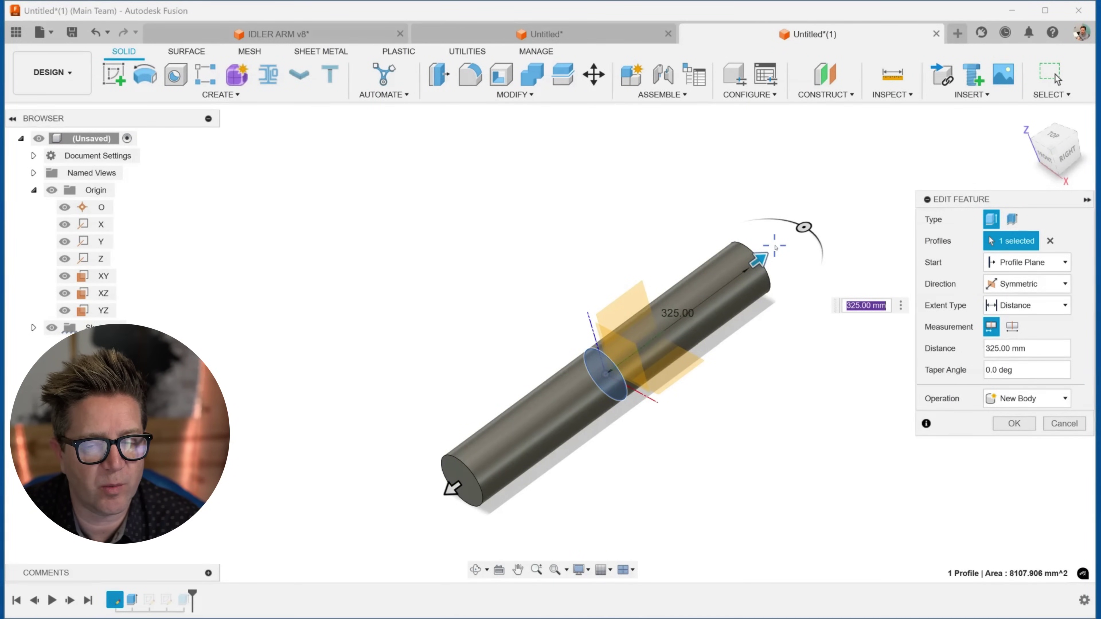
pyautogui.click(1015, 423)
pyautogui.keyDown('shift'); pyautogui.moveTo(822, 432); pyautogui.dragTo(792, 396, button='middle'); pyautogui.keyUp('shift')
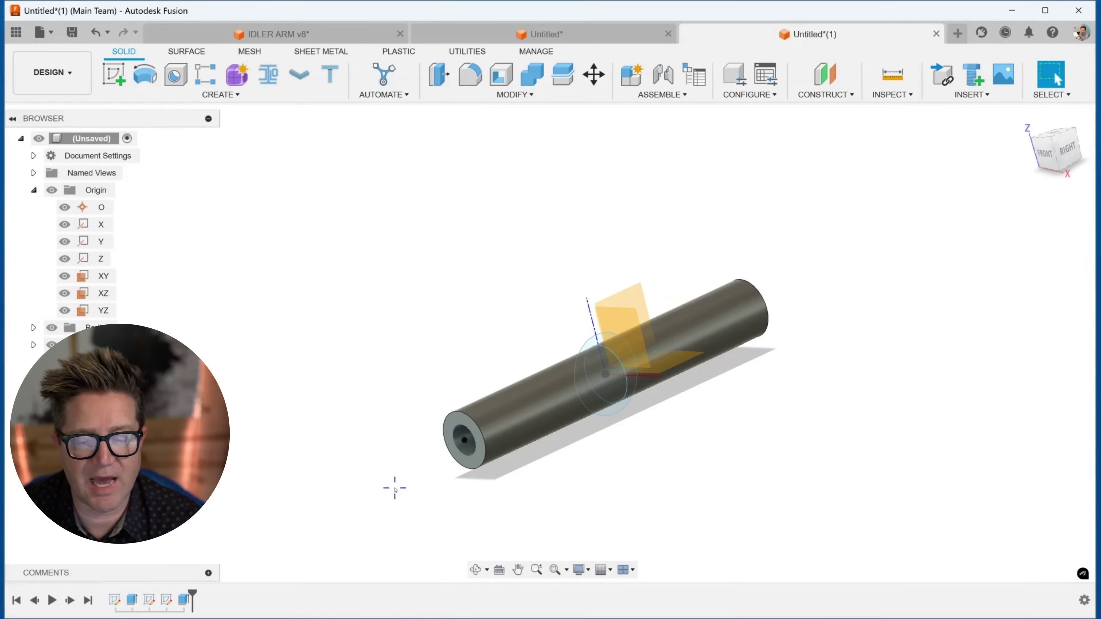
# Step: Edit the hole's cut extrusion, changing its extent type to Distance with a distance of -550 mm
pyautogui.rightClick(184, 600)
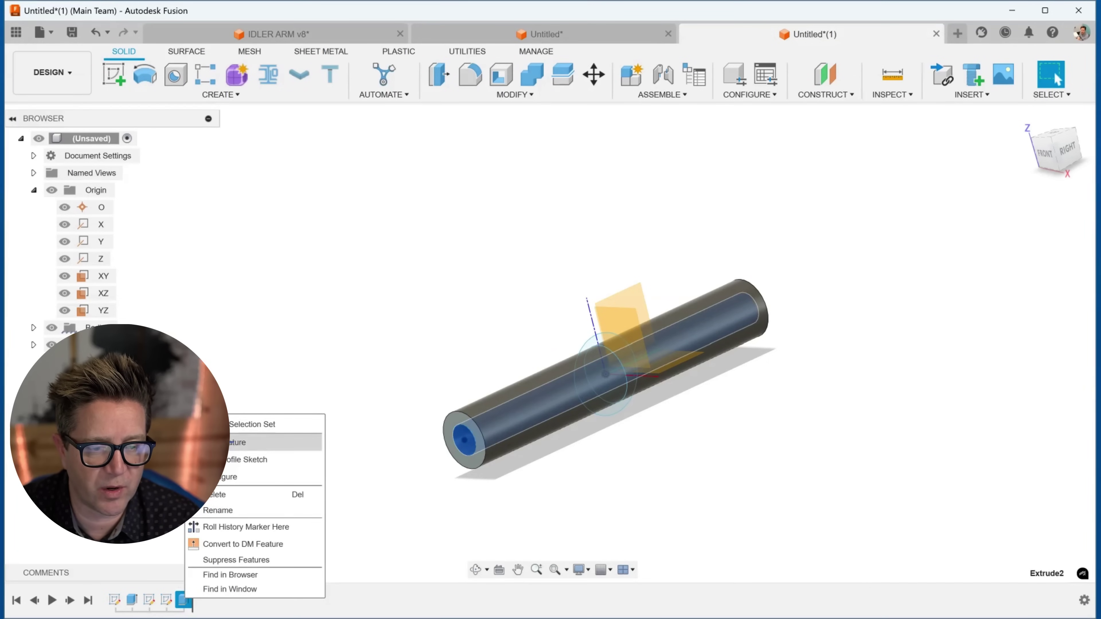
pyautogui.click(245, 442)
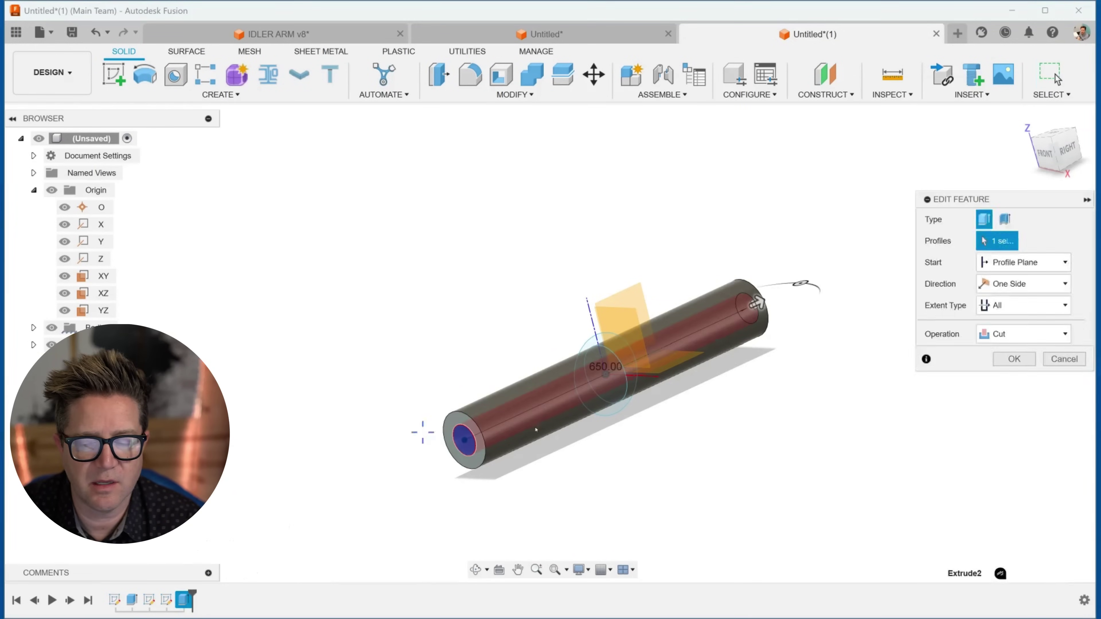
pyautogui.click(1009, 306)
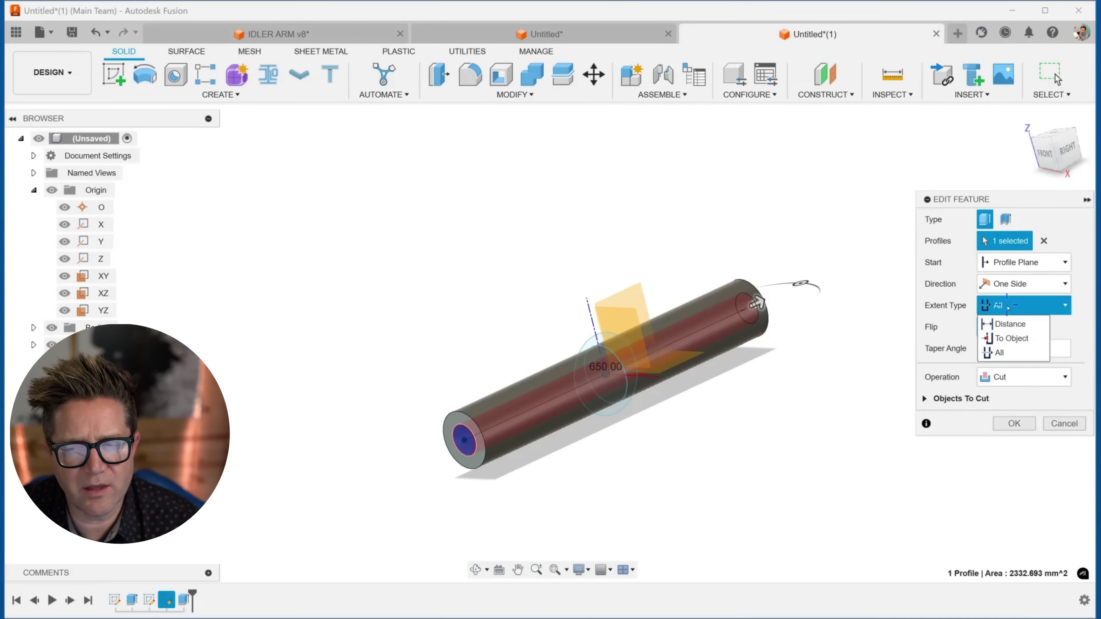
pyautogui.click(1006, 324)
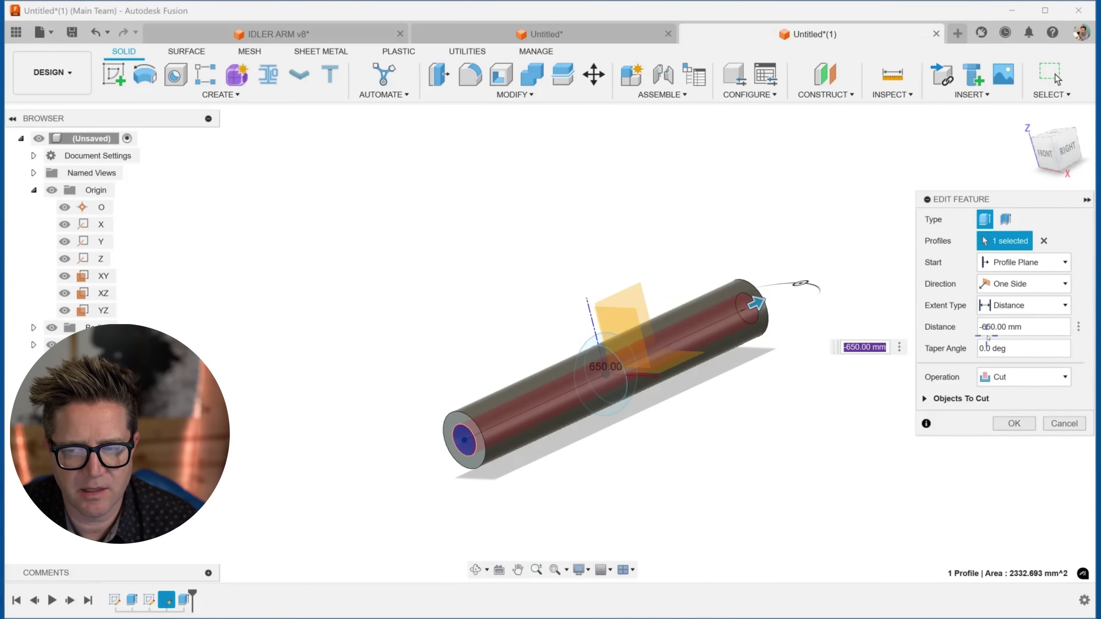
pyautogui.moveTo(763, 306); pyautogui.dragTo(720, 326)
pyautogui.keyDown('shift'); pyautogui.moveTo(757, 369); pyautogui.dragTo(749, 420, button='middle'); pyautogui.keyUp('shift')
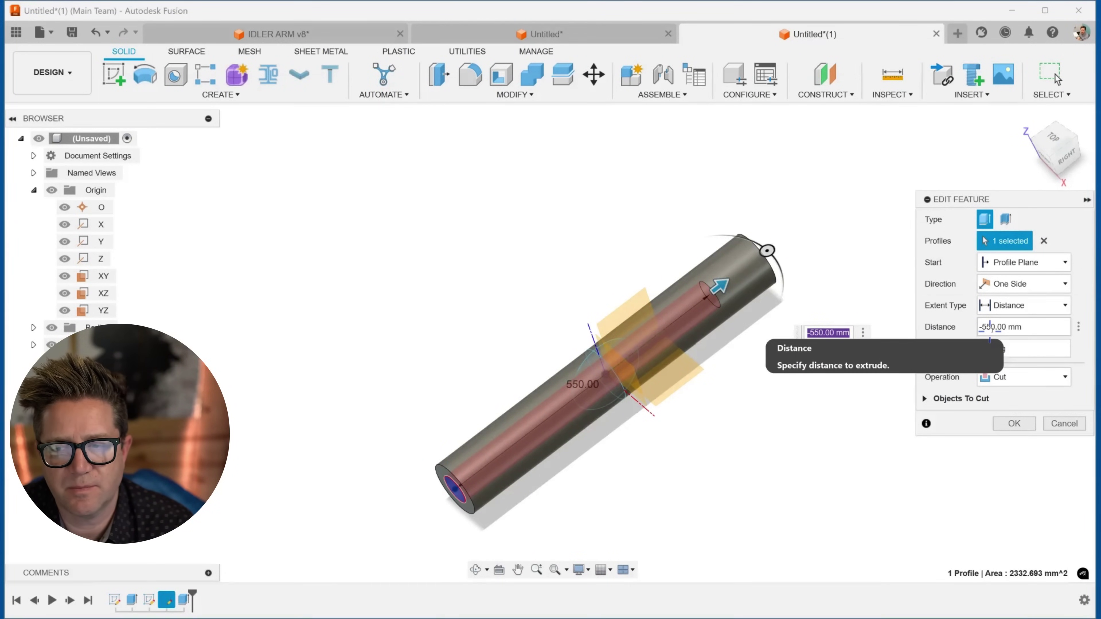
pyautogui.click(997, 305)
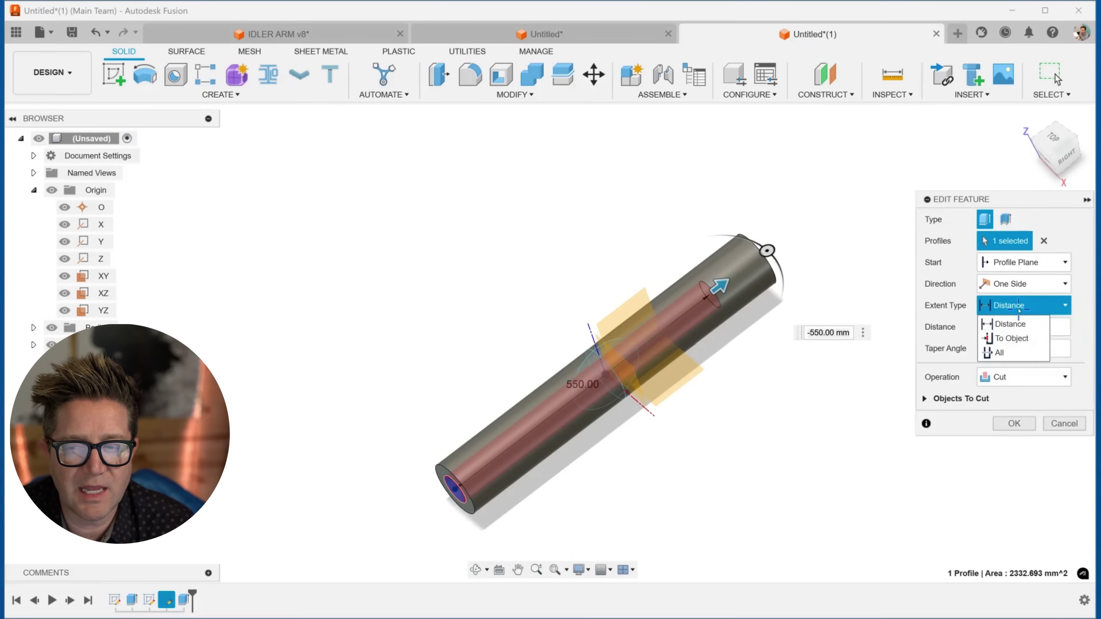
pyautogui.click(944, 295)
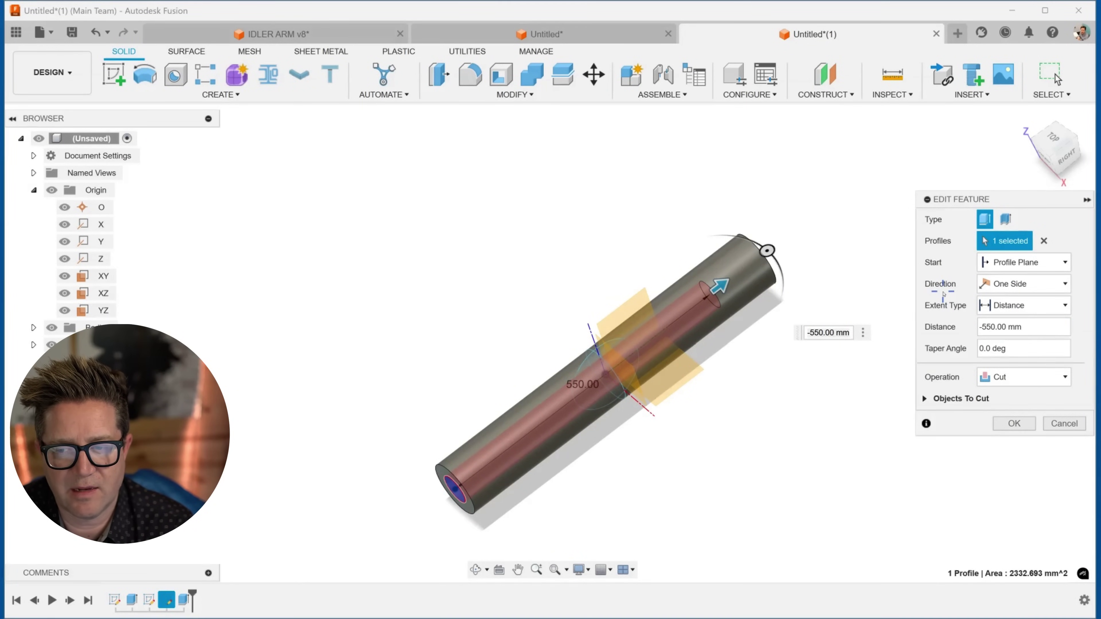
pyautogui.click(989, 284)
pyautogui.click(965, 290)
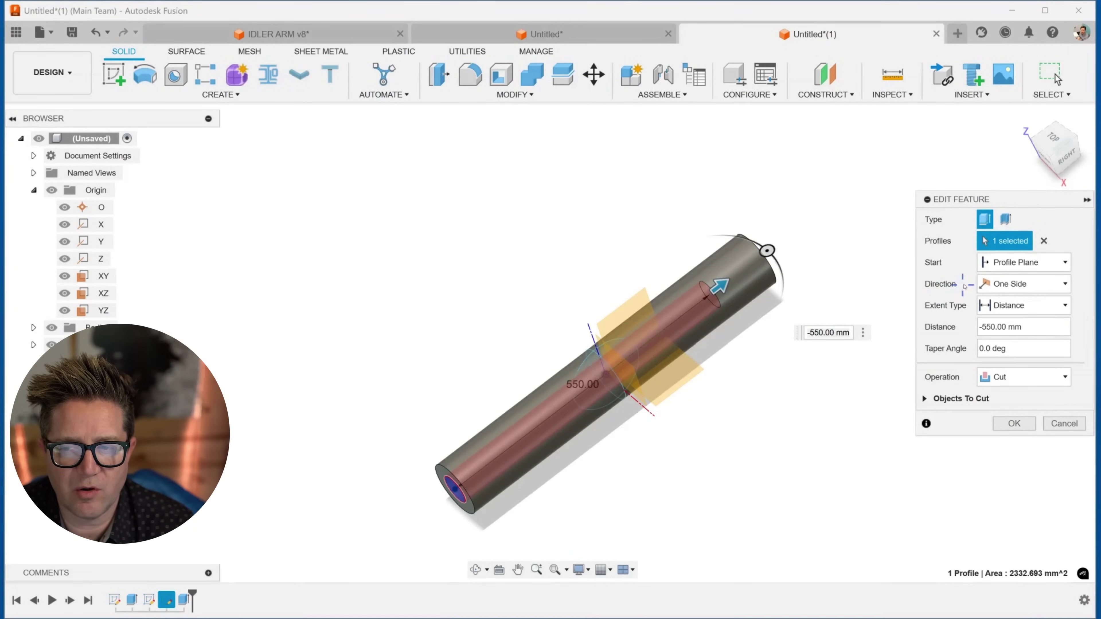
# Step: Set the cut to start from an Offset and make its distance -650 mm
pyautogui.click(1003, 265)
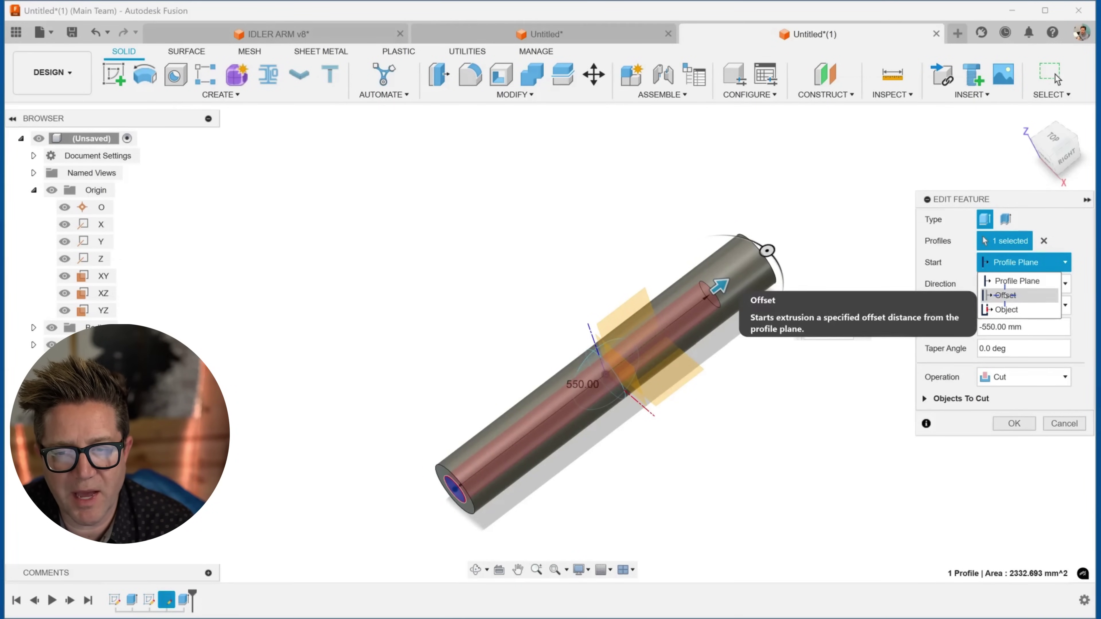
pyautogui.scroll(3, 742, 270)
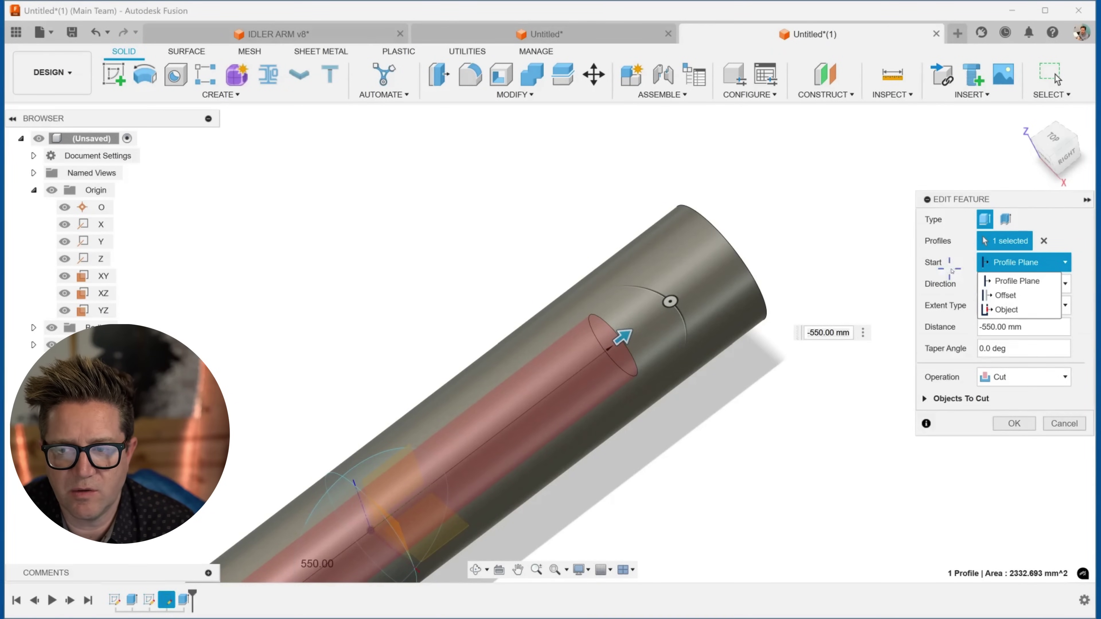
pyautogui.click(1005, 295)
pyautogui.keyDown('shift'); pyautogui.moveTo(820, 251); pyautogui.dragTo(769, 245, button='middle'); pyautogui.keyUp('shift')
pyautogui.write('-650')
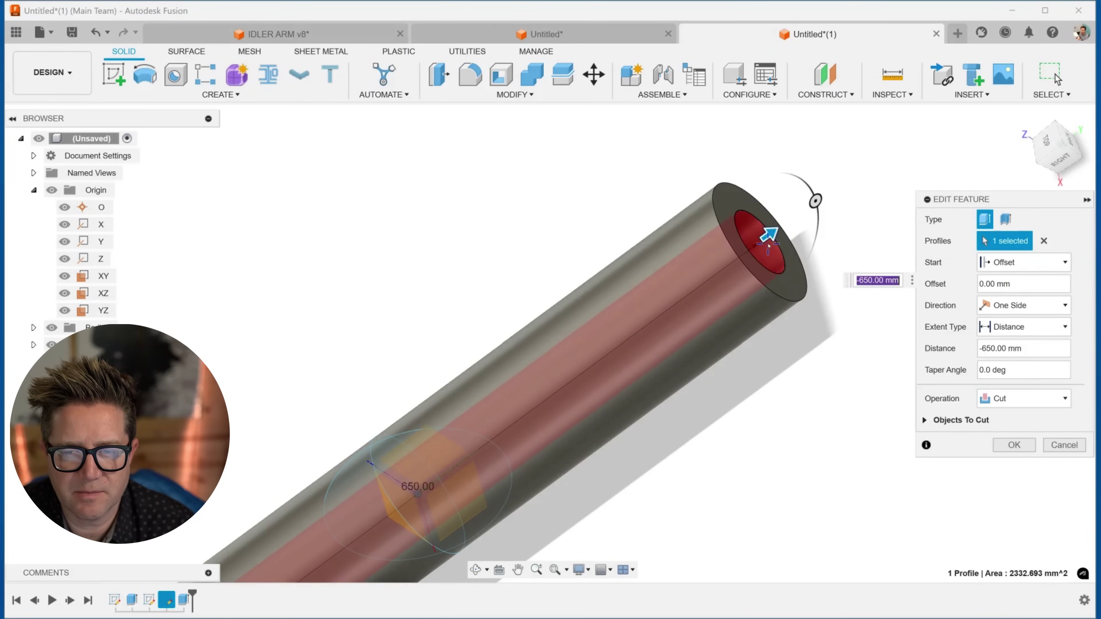
# Step: Set the cut's start offset to 20 mm and finish editing the extrusion
pyautogui.keyDown('shift'); pyautogui.moveTo(782, 356); pyautogui.dragTo(877, 343, button='middle'); pyautogui.keyUp('shift')
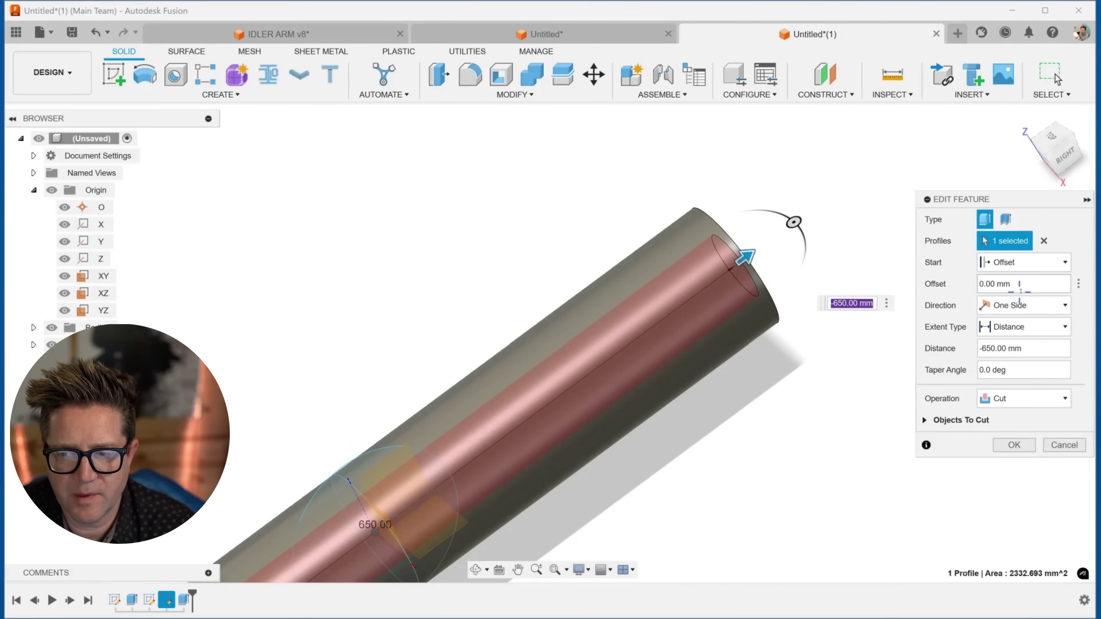
pyautogui.click(940, 287)
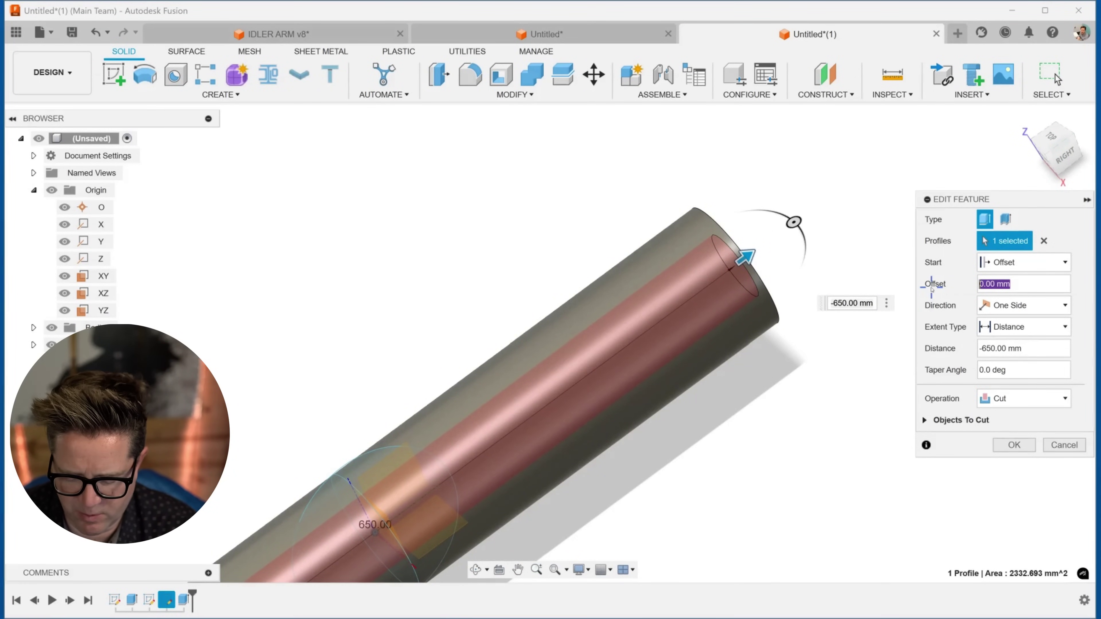
pyautogui.write('20')
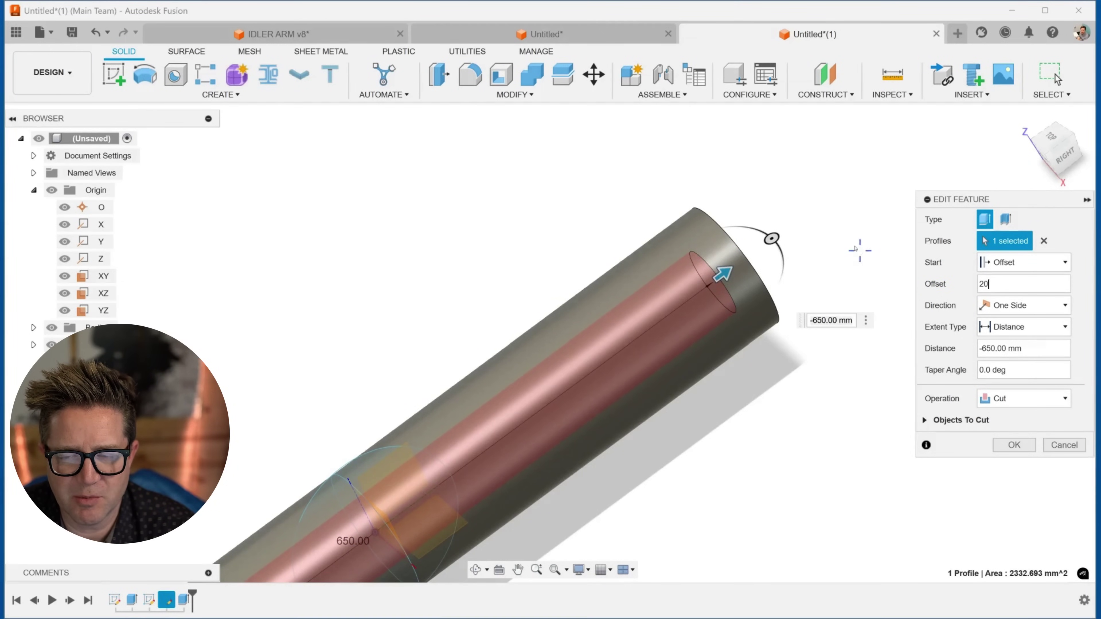
pyautogui.scroll(2, 764, 255)
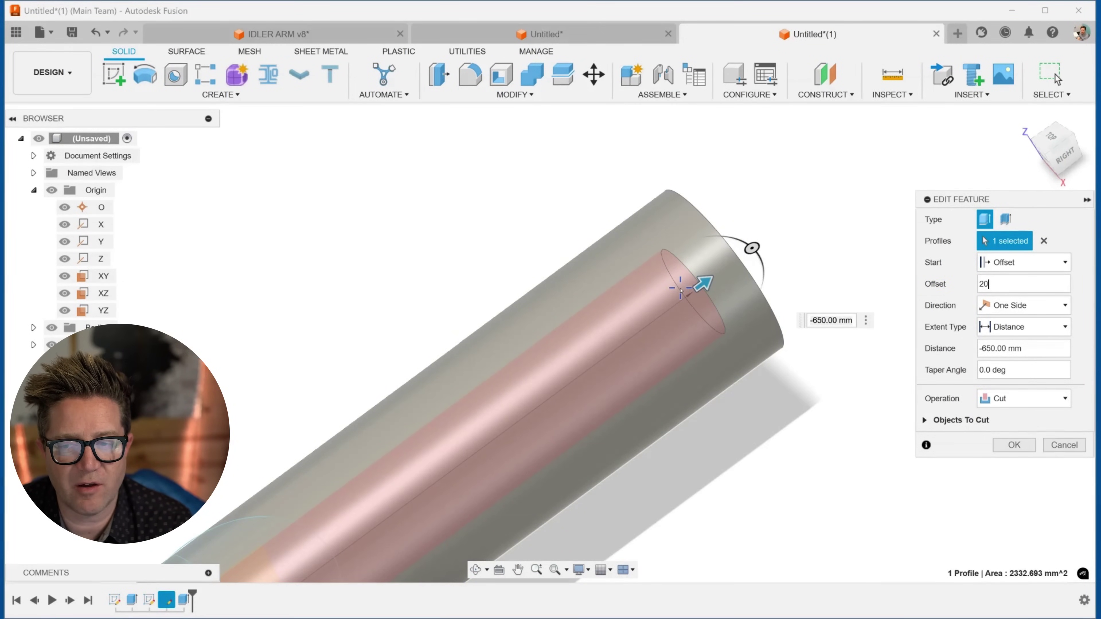
pyautogui.click(1014, 445)
# Step: Create a section analysis of the cylinder on the YZ plane and inspect the far end of the hole
pyautogui.scroll(-2, 824, 440)
pyautogui.scroll(-3, 797, 392)
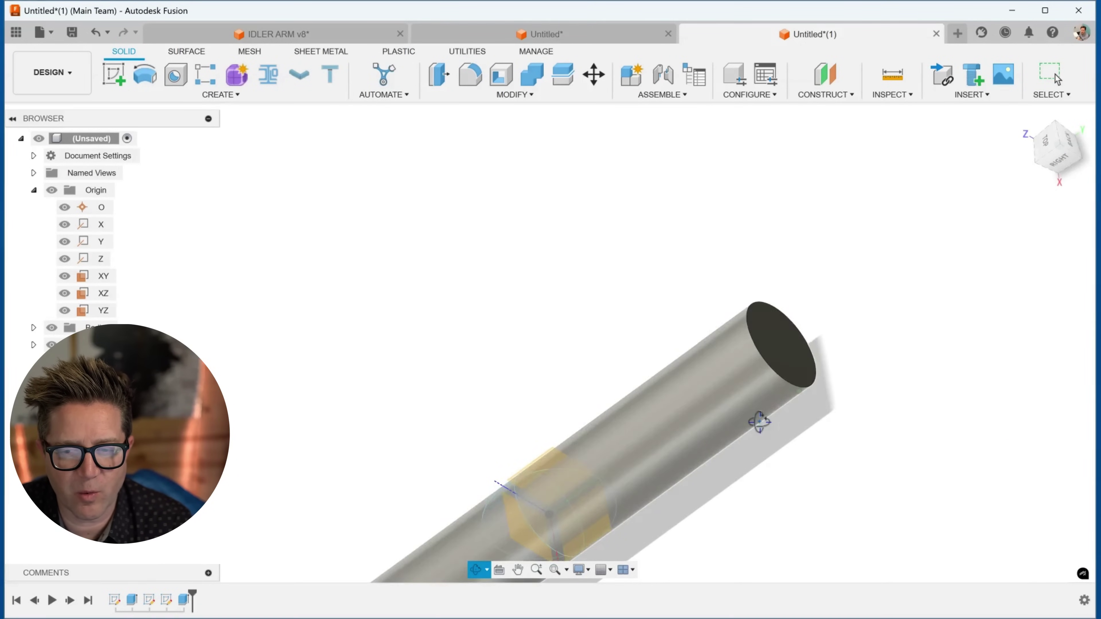
pyautogui.scroll(-1, 797, 396)
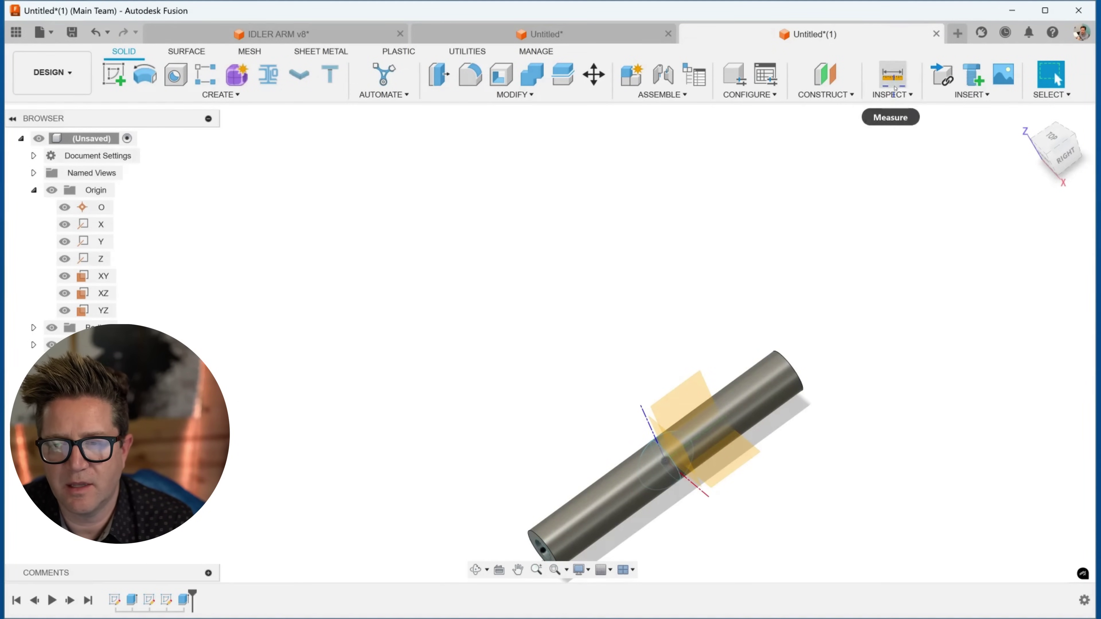
pyautogui.click(907, 95)
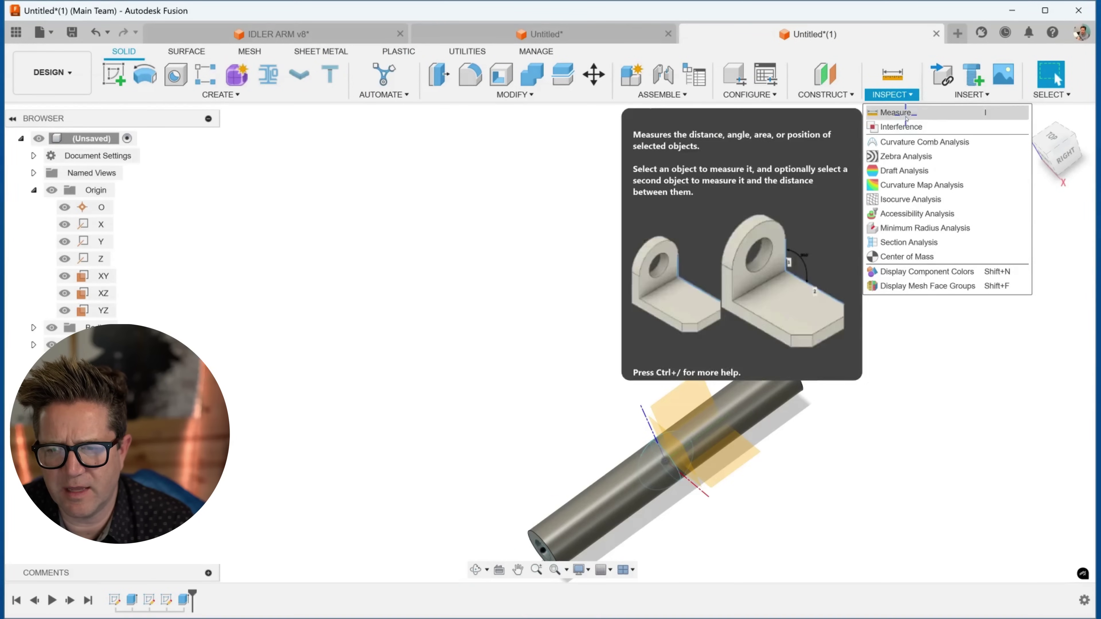
pyautogui.click(907, 242)
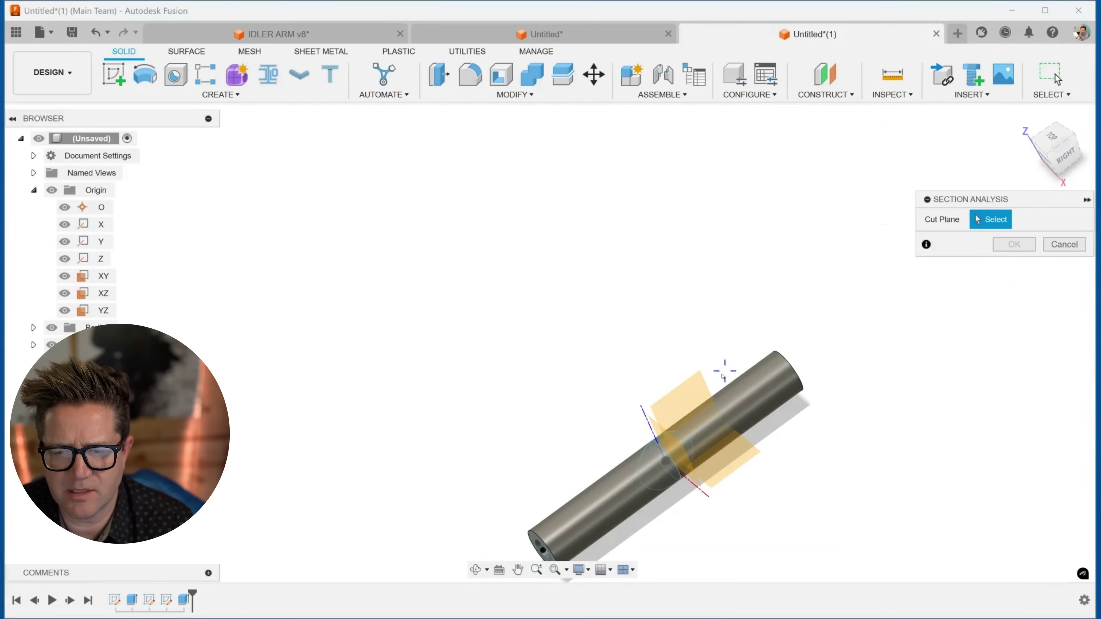
pyautogui.click(693, 399)
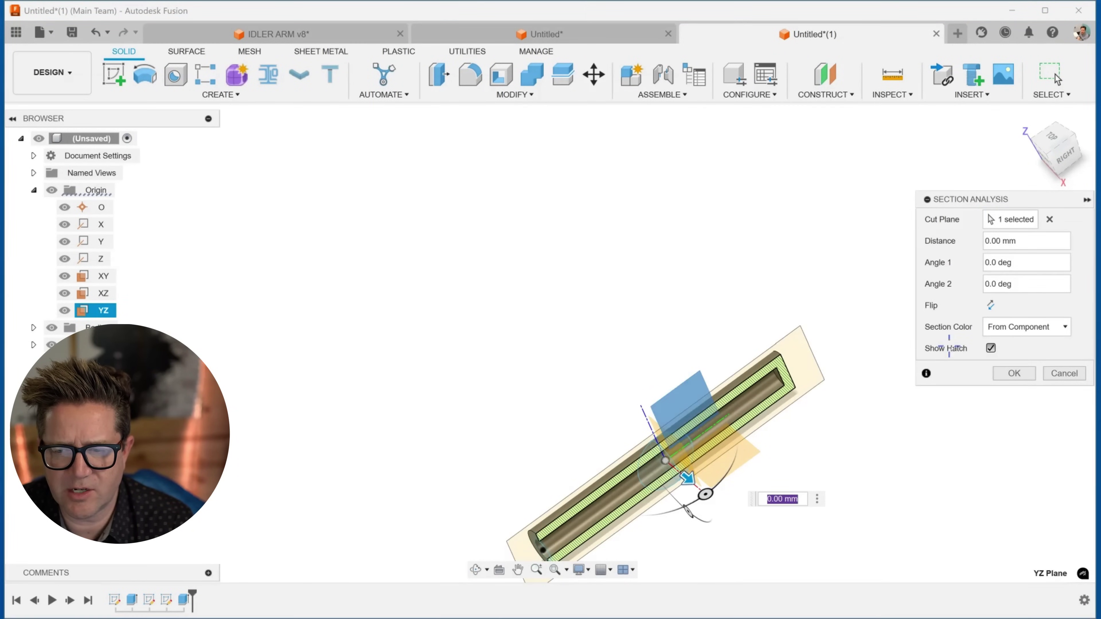
pyautogui.click(1013, 373)
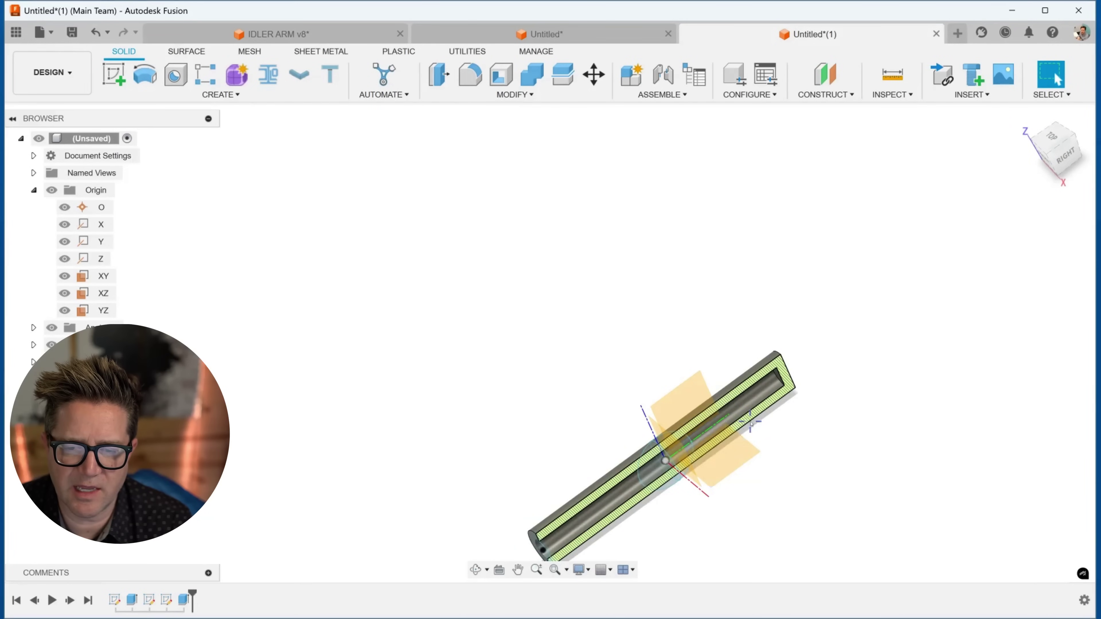
pyautogui.scroll(5, 585, 301)
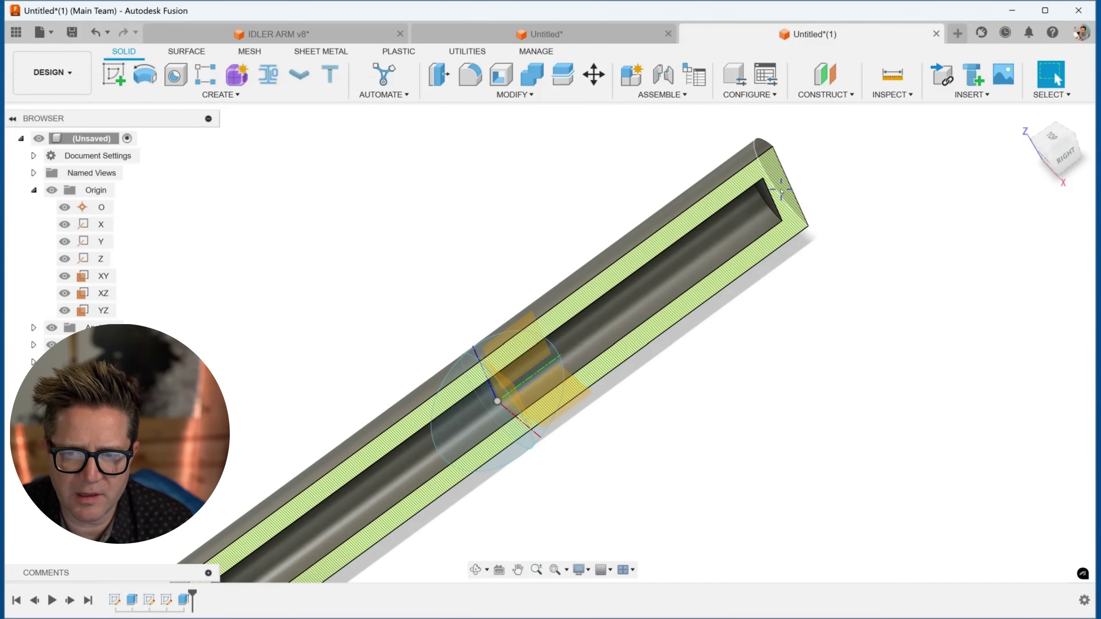
pyautogui.scroll(-3, 773, 319)
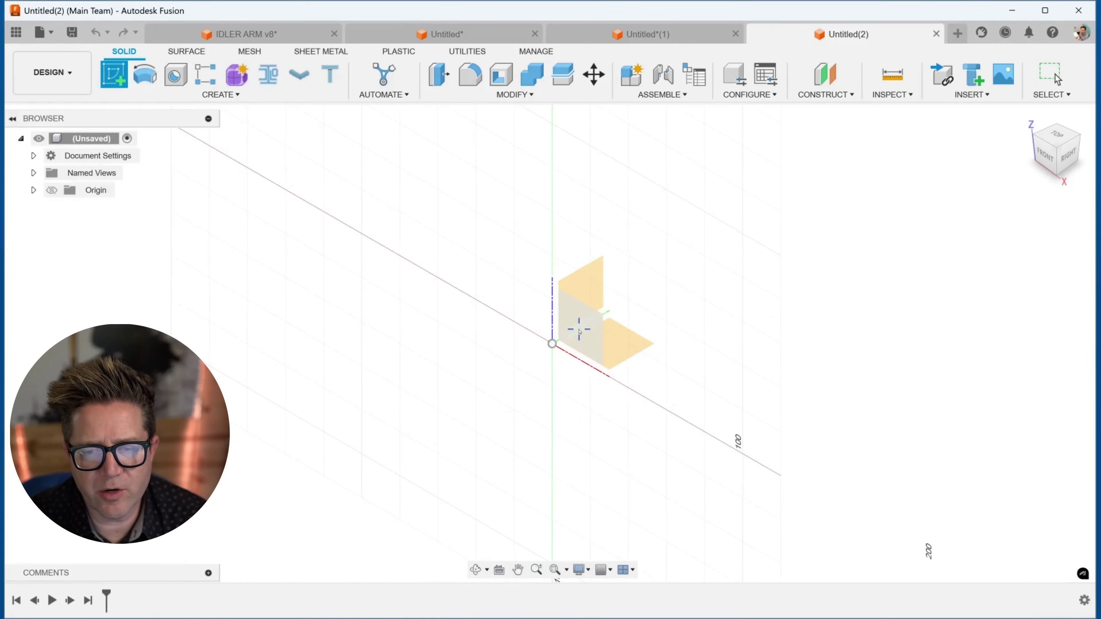
# Step: On the front XZ plane, sketch a horizontal line, a vertical line down from its right end, and a slanted line back up crossing the horizontal one
pyautogui.click(577, 328)
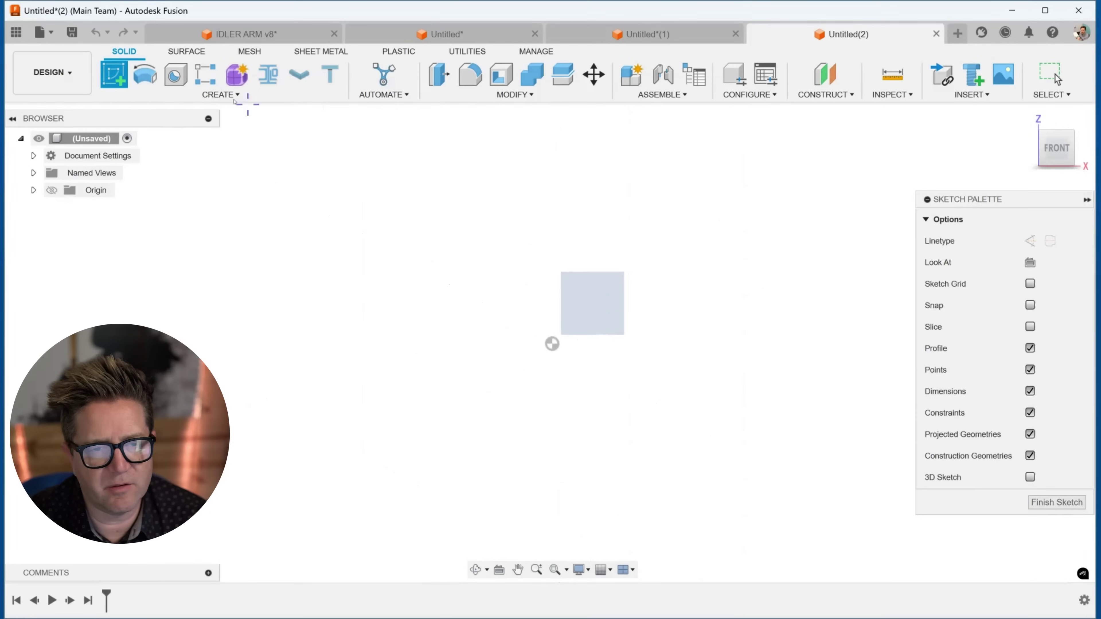
pyautogui.press('l')
pyautogui.click(439, 207)
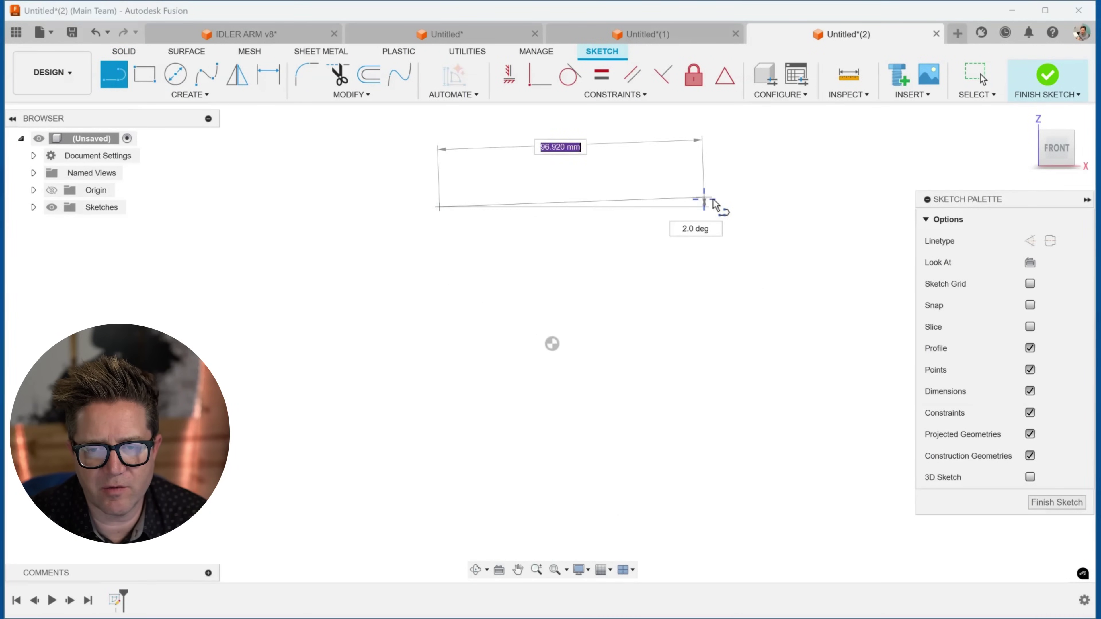
pyautogui.click(718, 207)
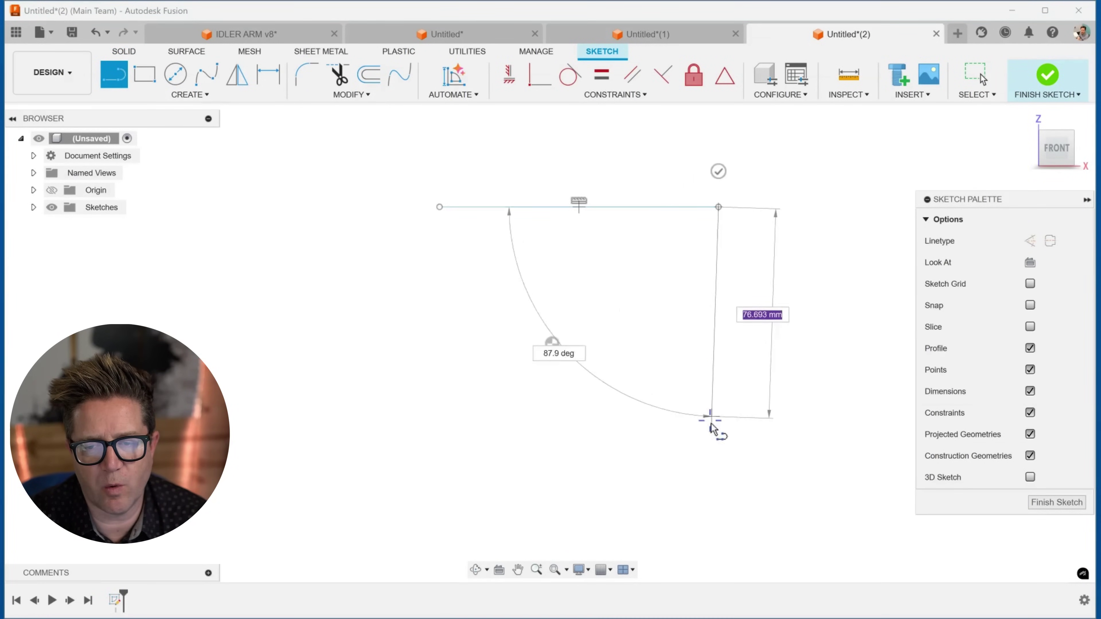
pyautogui.click(718, 480)
pyautogui.click(443, 167)
pyautogui.press('Escape')
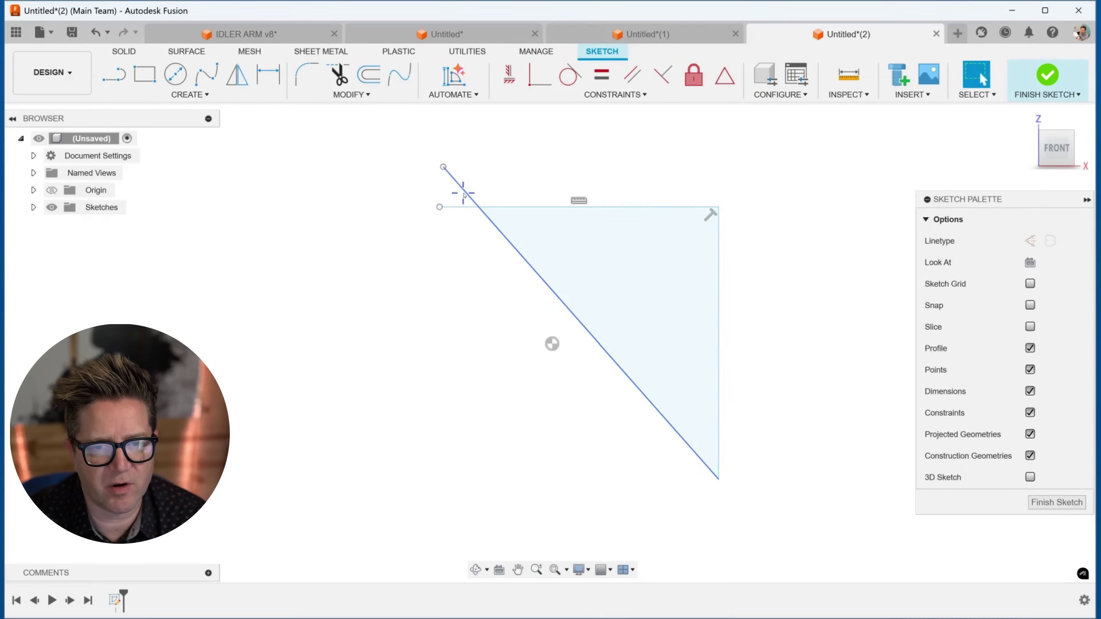
# Step: Try to extrude the closed triangular area 80 mm as a new body
pyautogui.click(577, 240)
pyautogui.press('e')
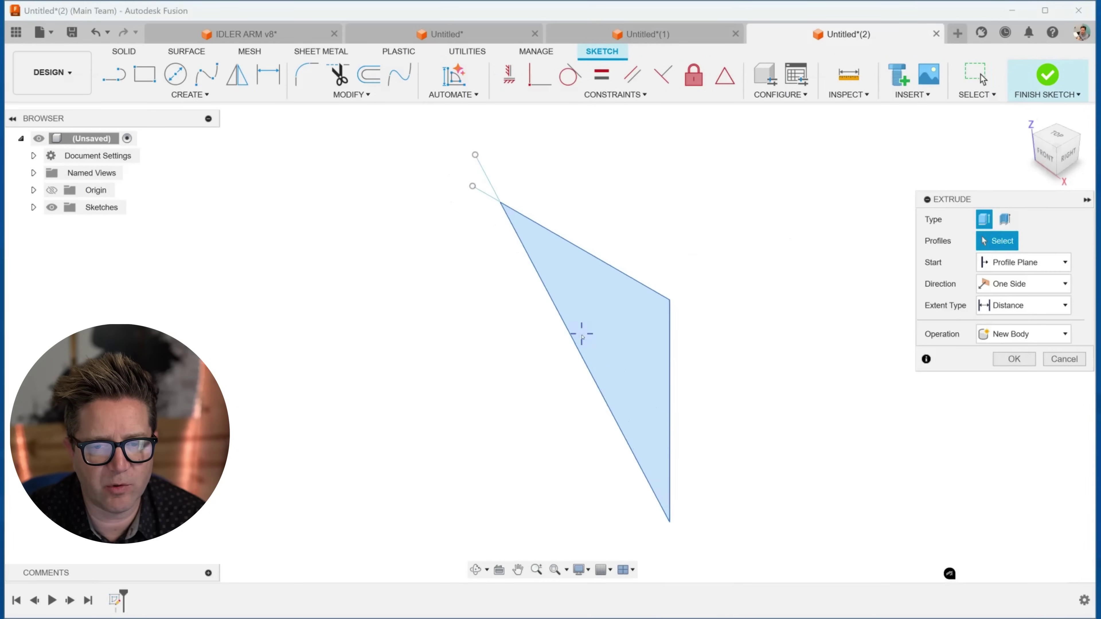
pyautogui.moveTo(593, 356); pyautogui.dragTo(758, 310)
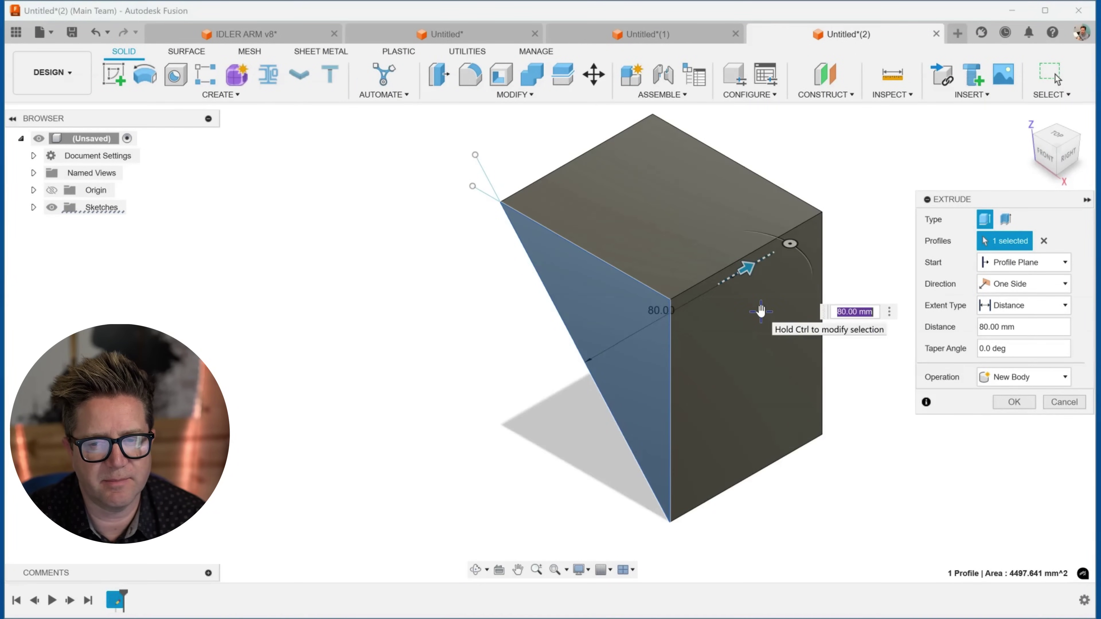
pyautogui.press('Escape')
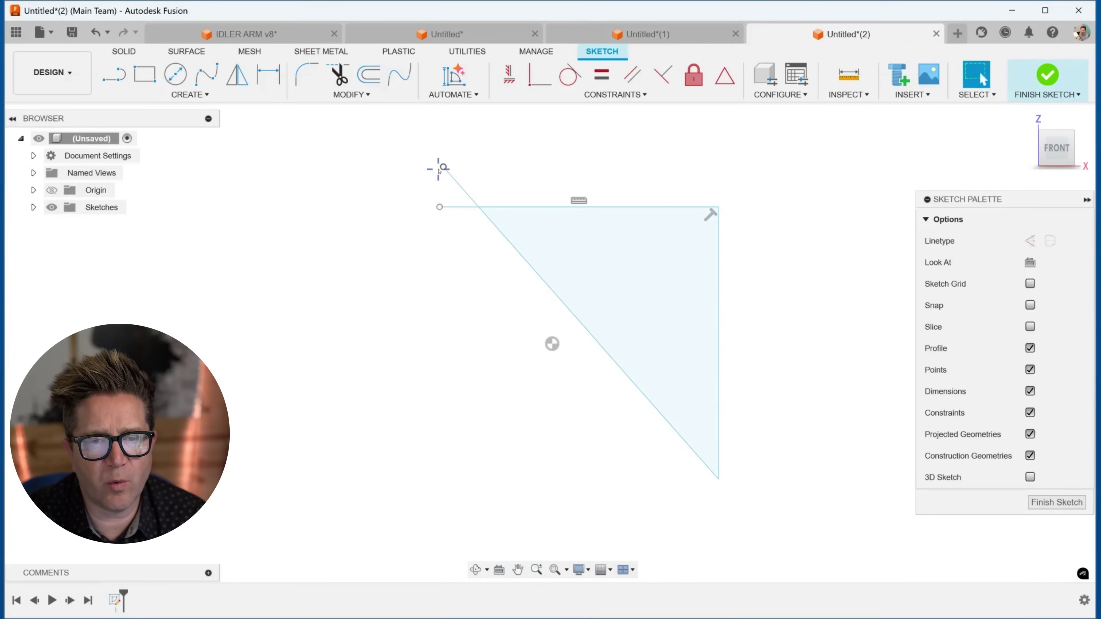
# Step: Move the slanted line's free end below the horizontal line and thin-extrude the open chain 100 mm with a 5 mm wall thickness
pyautogui.moveTo(443, 166); pyautogui.dragTo(438, 377)
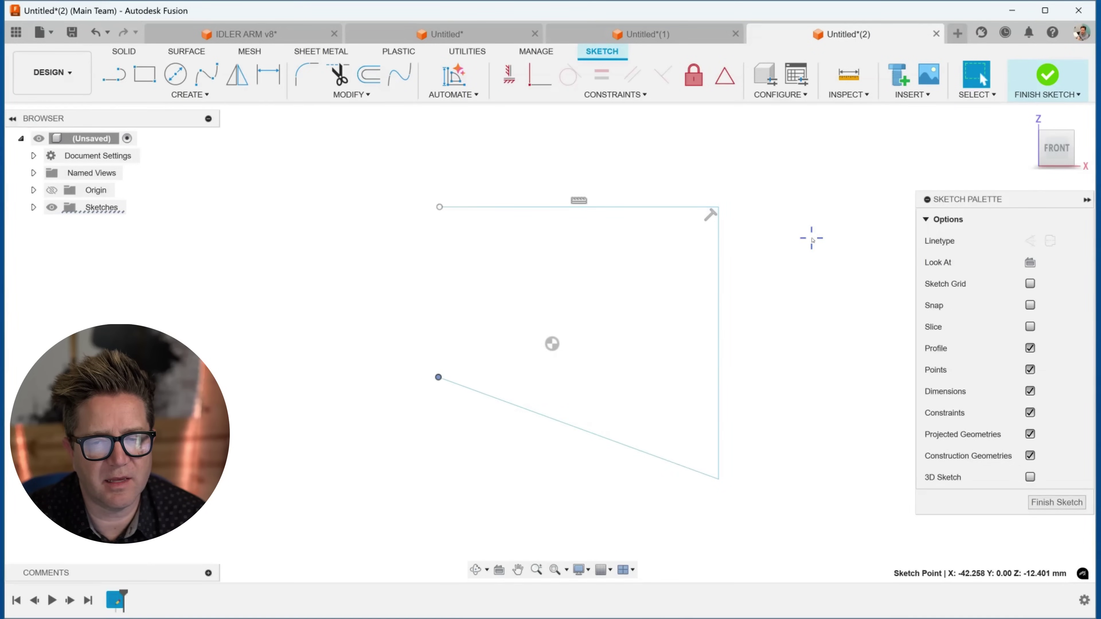
pyautogui.press('e')
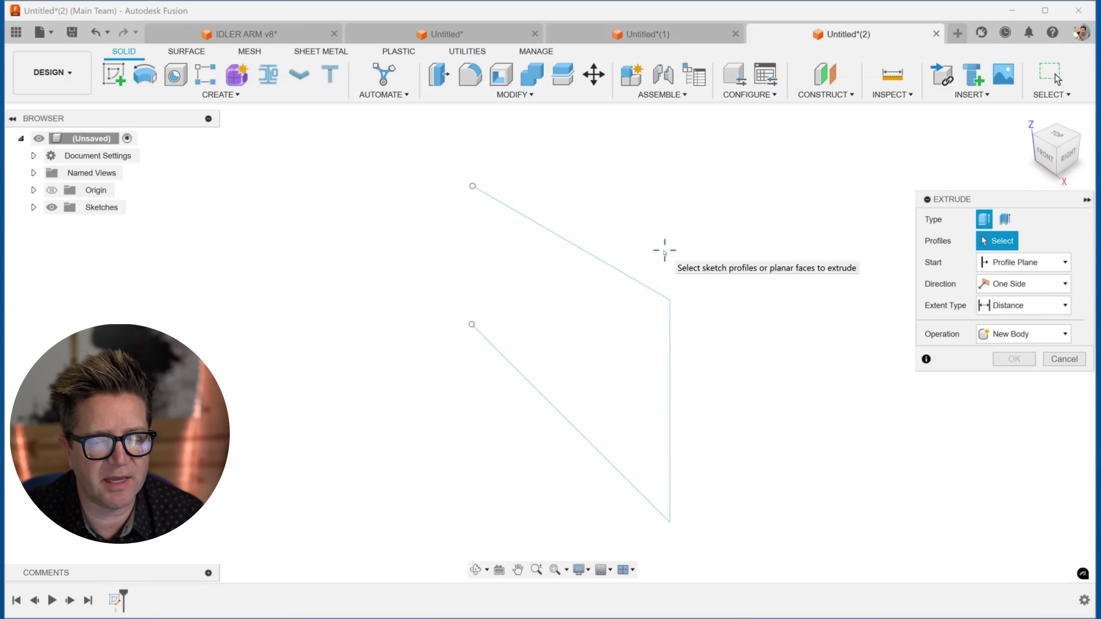
pyautogui.click(1006, 220)
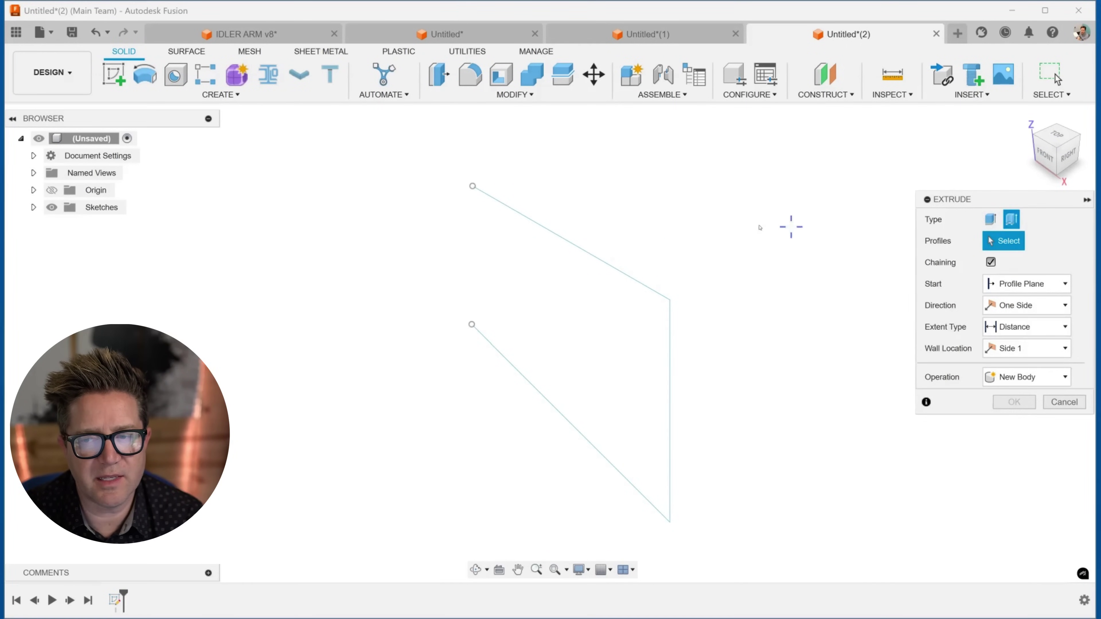
pyautogui.click(584, 248)
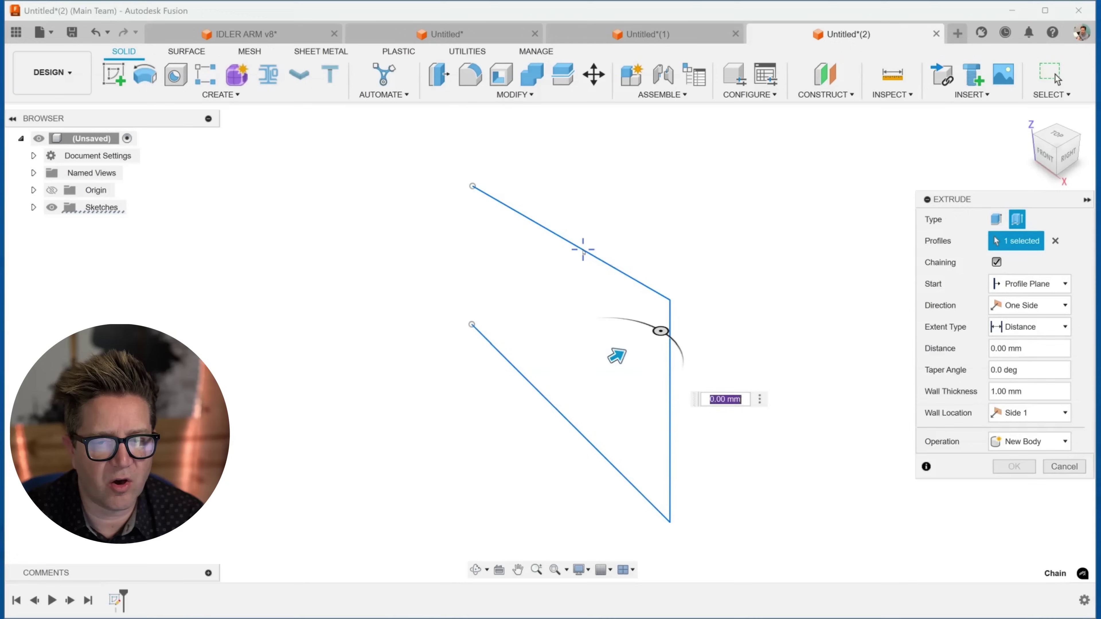
pyautogui.moveTo(614, 352); pyautogui.dragTo(819, 261)
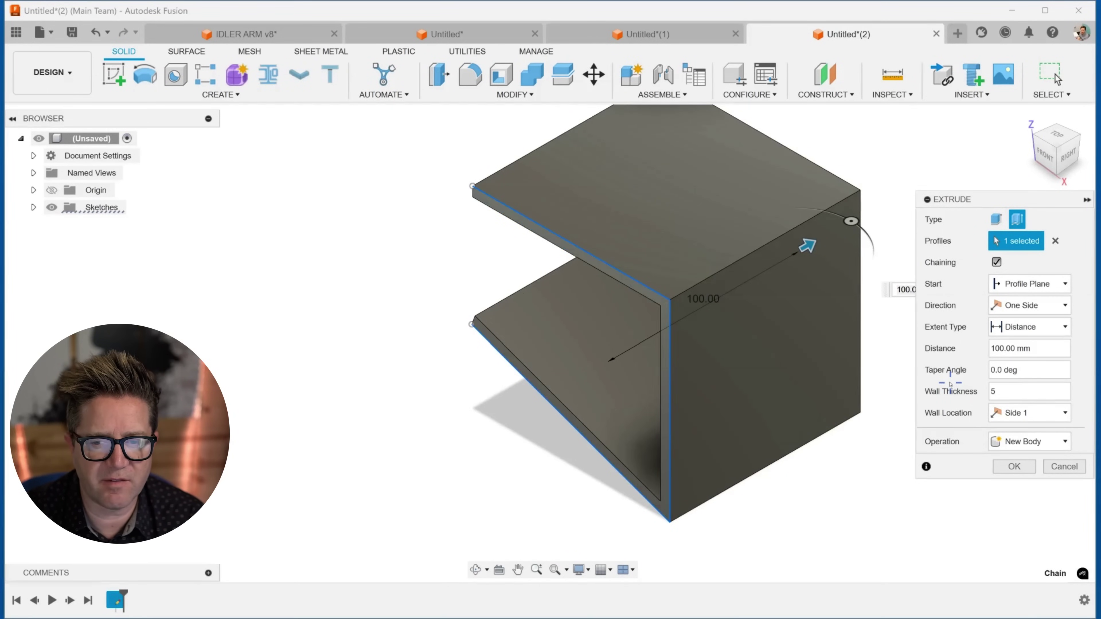
pyautogui.moveTo(573, 313)
pyautogui.keyDown('shift'); pyautogui.mouseDown(button='middle')
pyautogui.moveTo(599, 307)
pyautogui.moveTo(577, 293)
pyautogui.mouseUp(button='middle'); pyautogui.keyUp('shift')
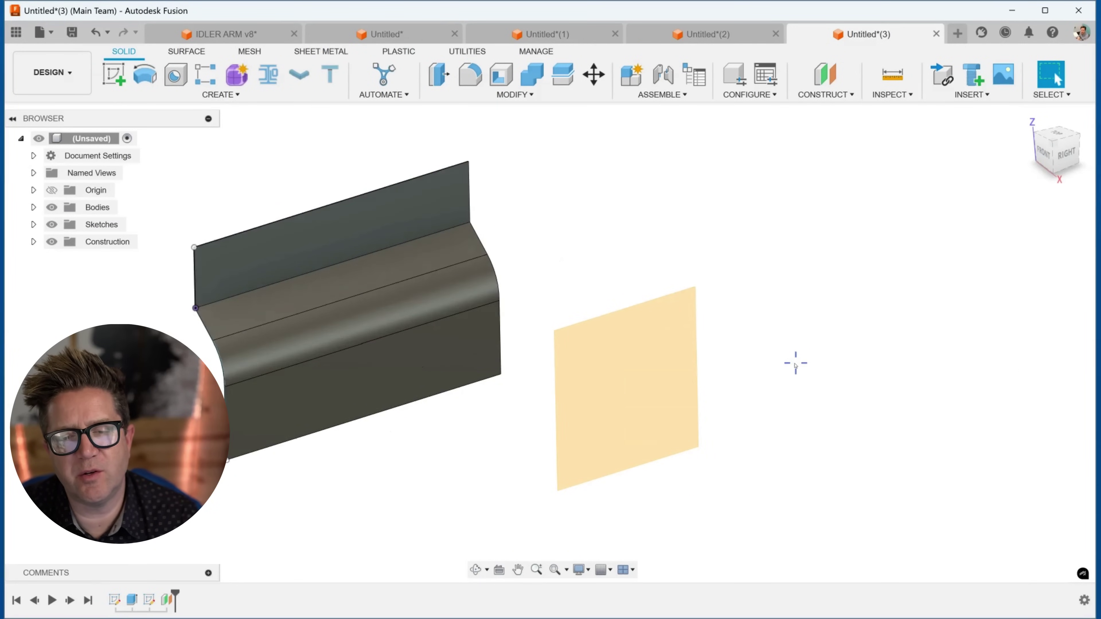
# Step: Sketch a centre-diameter circle on the separate construction plane, centred roughly in front of the middle of the bent body
pyautogui.moveTo(422, 374)
pyautogui.keyDown('shift'); pyautogui.mouseDown(button='middle')
pyautogui.moveTo(442, 374)
pyautogui.moveTo(424, 382)
pyautogui.mouseUp(button='middle'); pyautogui.keyUp('shift')
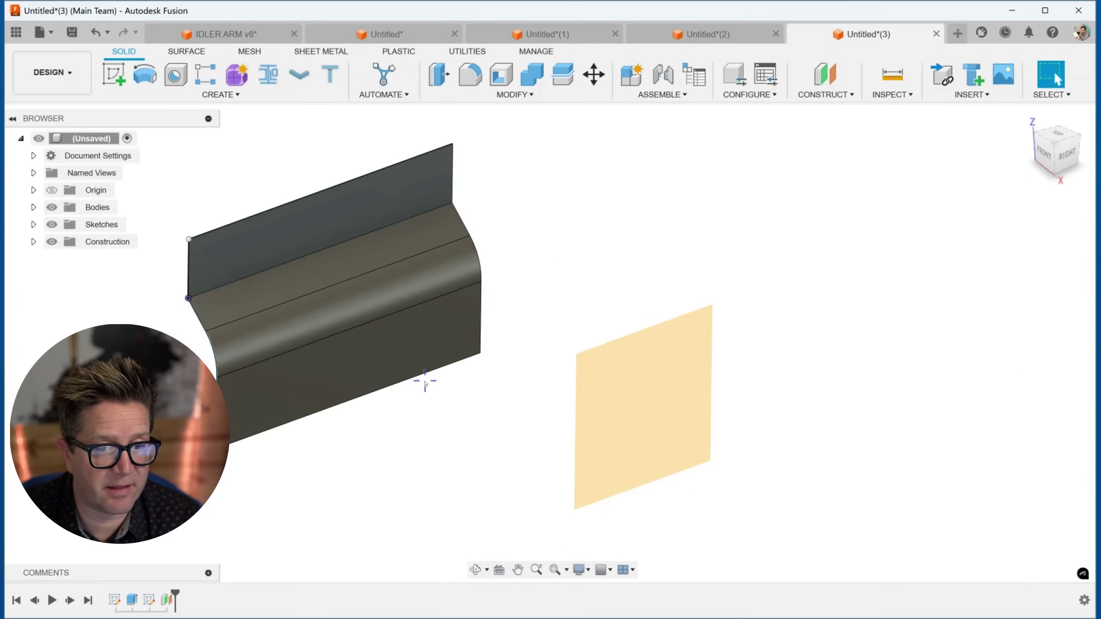
pyautogui.click(615, 390)
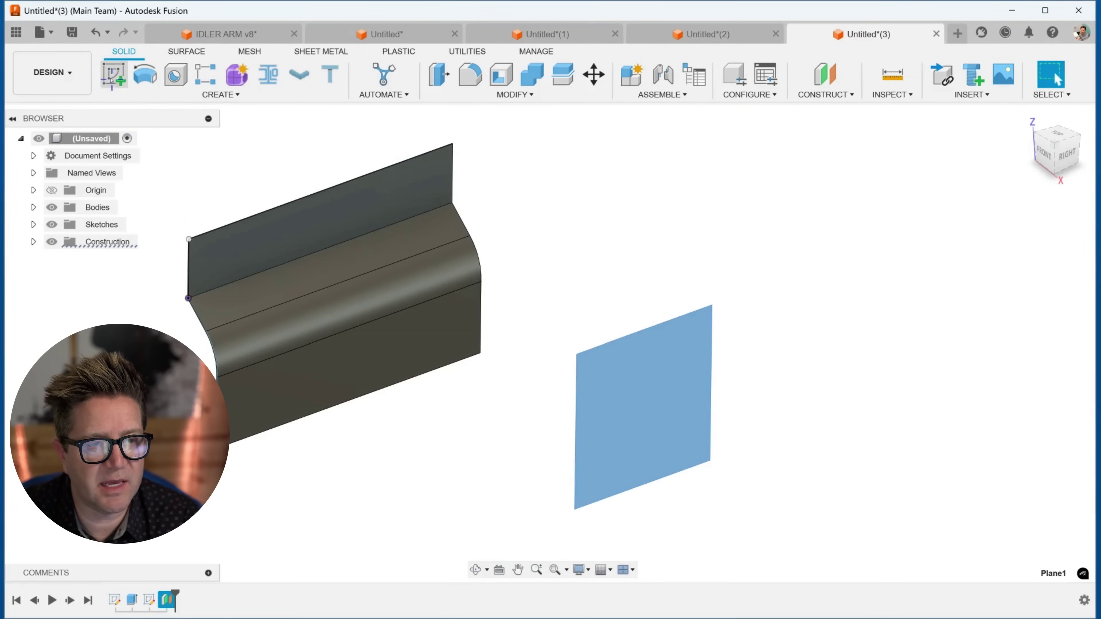
pyautogui.click(114, 74)
pyautogui.click(175, 74)
pyautogui.click(706, 382)
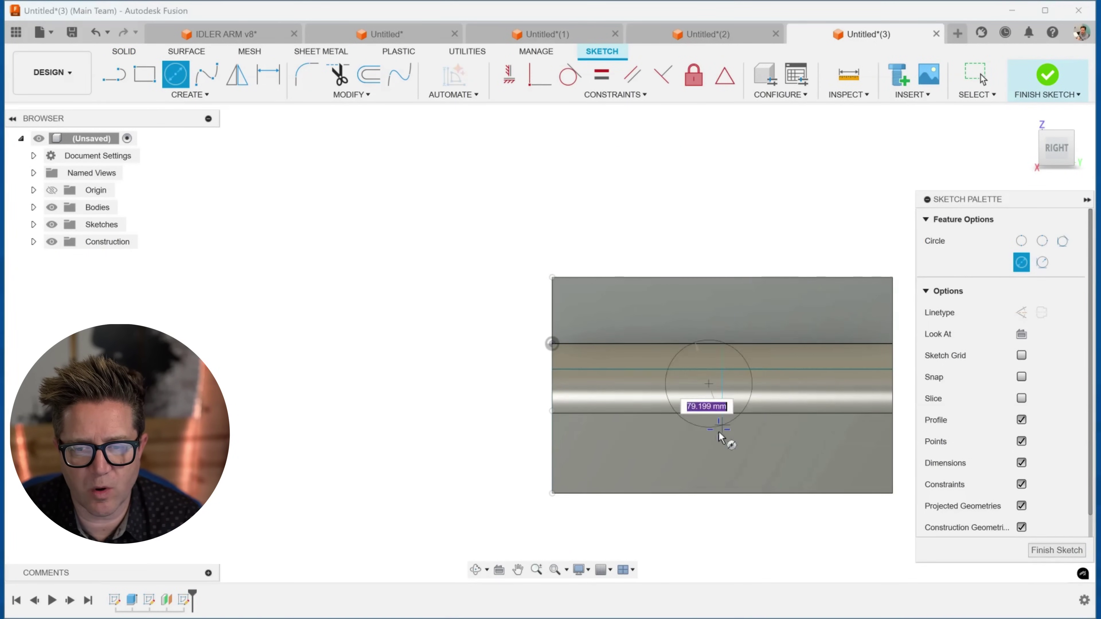
pyautogui.keyDown('shift'); pyautogui.moveTo(711, 417); pyautogui.dragTo(742, 427, button='middle'); pyautogui.keyUp('shift')
pyautogui.keyDown('shift'); pyautogui.moveTo(599, 296); pyautogui.dragTo(623, 322, button='middle'); pyautogui.keyUp('shift')
pyautogui.scroll(-3, 666, 337)
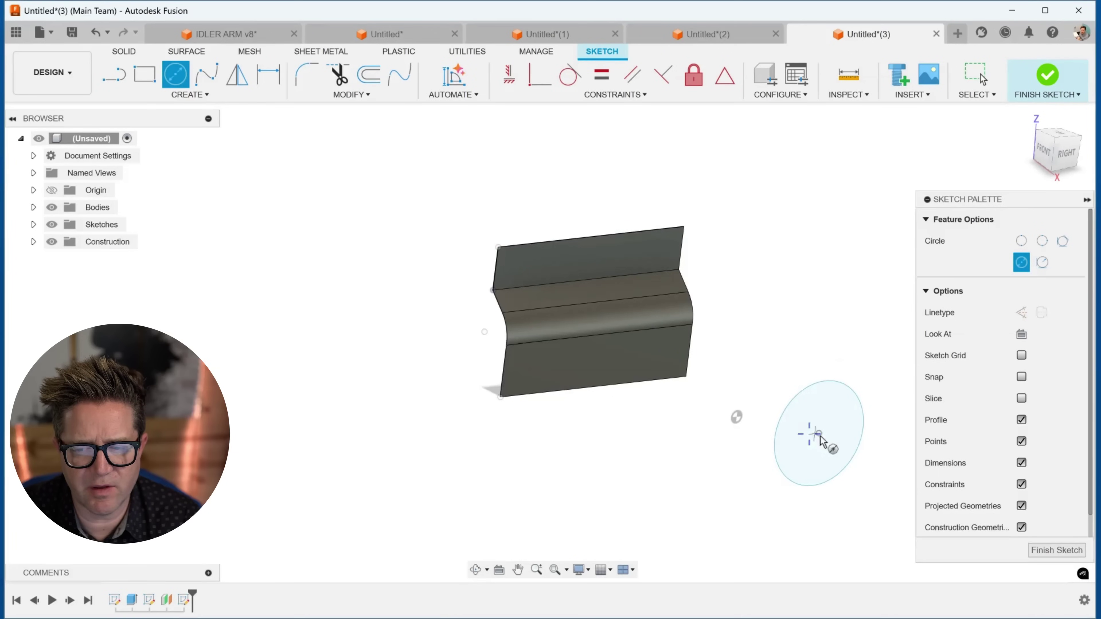
pyautogui.press('Escape')
# Step: Extrude the circle -1025 mm through the bent body from the profile plane, using the Join operation
pyautogui.click(832, 417)
pyautogui.press('e')
pyautogui.moveTo(831, 423); pyautogui.dragTo(371, 204)
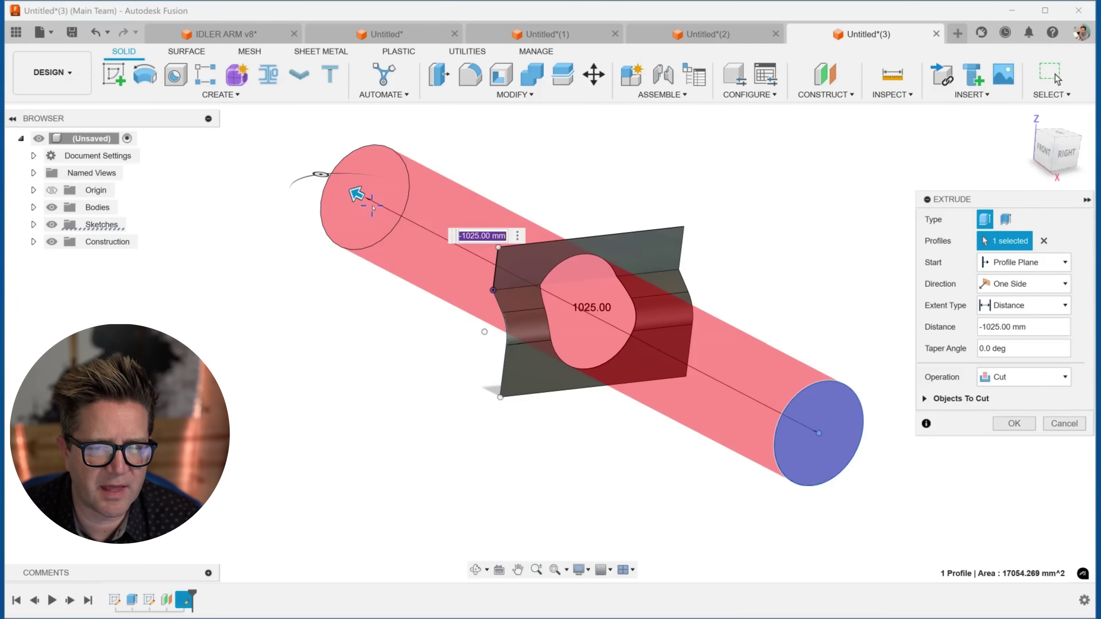
pyautogui.click(1024, 262)
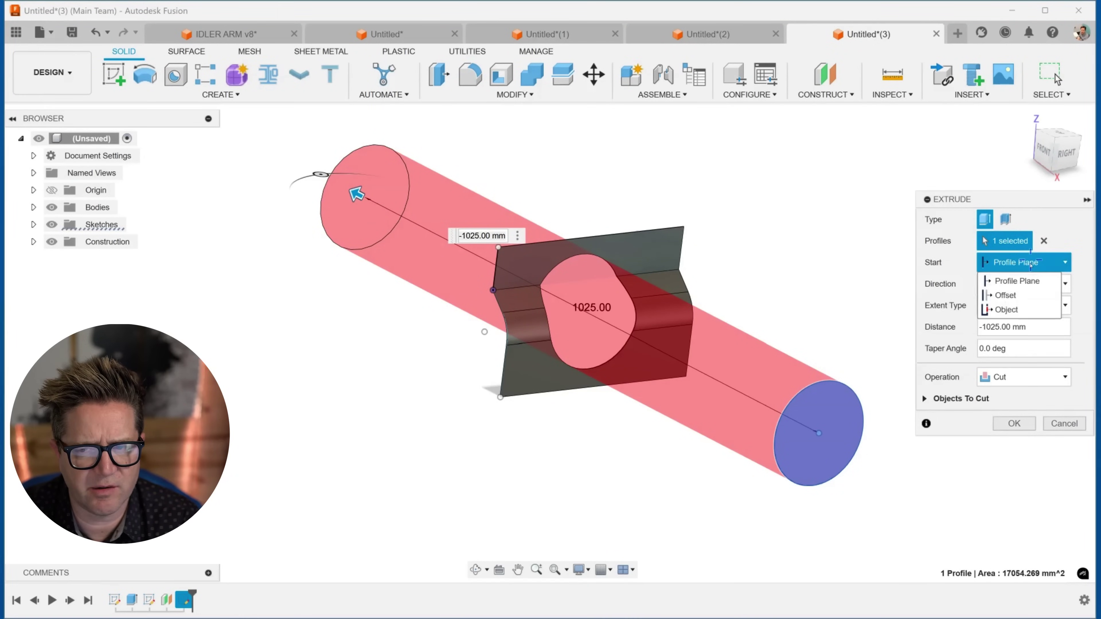
pyautogui.click(1023, 281)
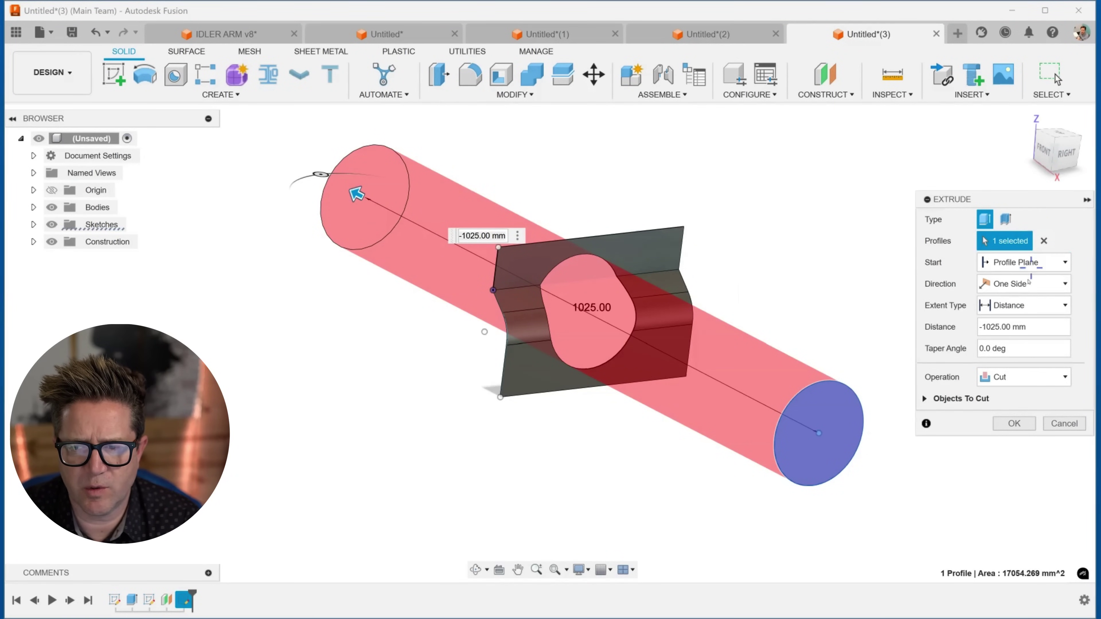
pyautogui.click(1011, 381)
pyautogui.click(1003, 396)
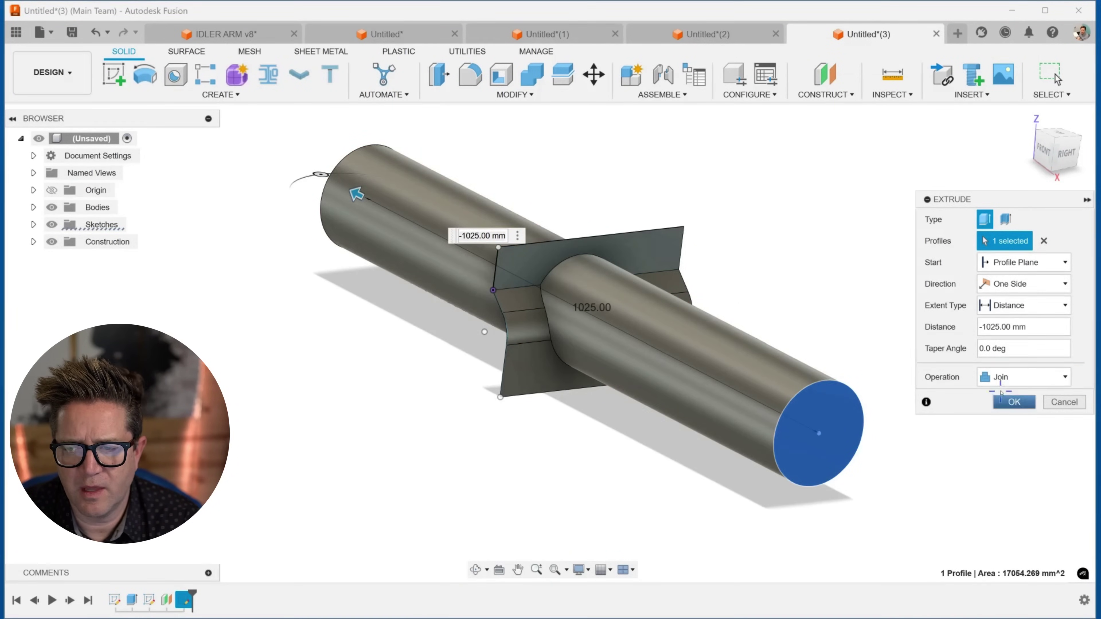
# Step: Shorten the cylinder's extrusion distance to about -507 mm and inspect how its flat end meets the curved body
pyautogui.moveTo(355, 193); pyautogui.dragTo(578, 360)
pyautogui.scroll(2, 589, 356)
pyautogui.keyDown('shift'); pyautogui.moveTo(547, 282); pyautogui.dragTo(480, 377, button='middle'); pyautogui.keyUp('shift')
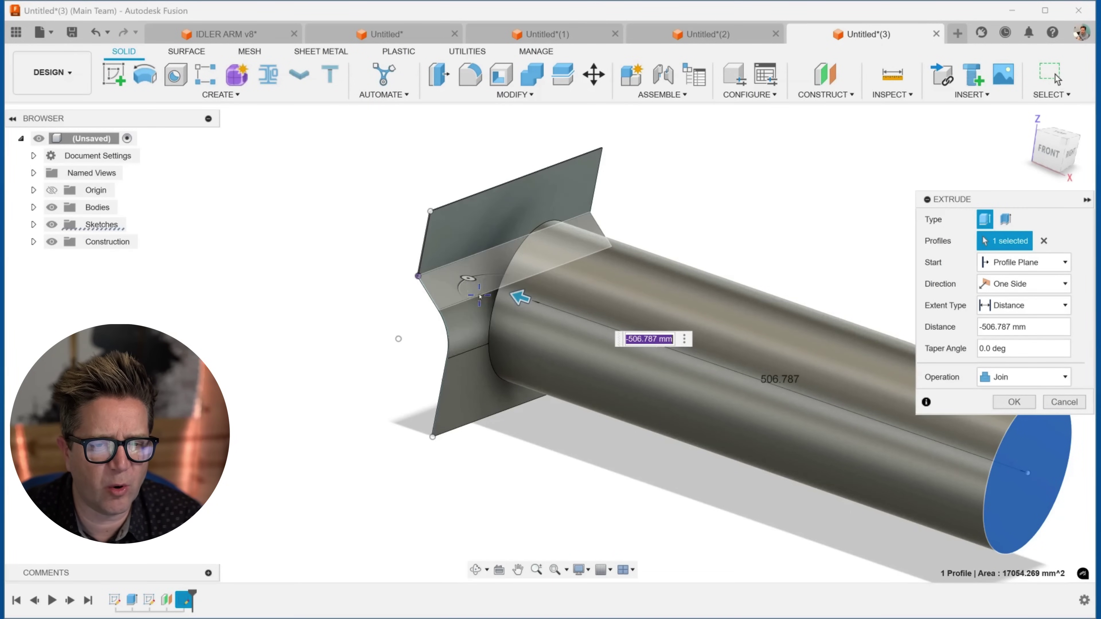
pyautogui.moveTo(500, 305)
pyautogui.keyDown('shift'); pyautogui.mouseDown(button='middle')
pyautogui.moveTo(525, 293)
pyautogui.moveTo(498, 296)
pyautogui.mouseUp(button='middle'); pyautogui.keyUp('shift')
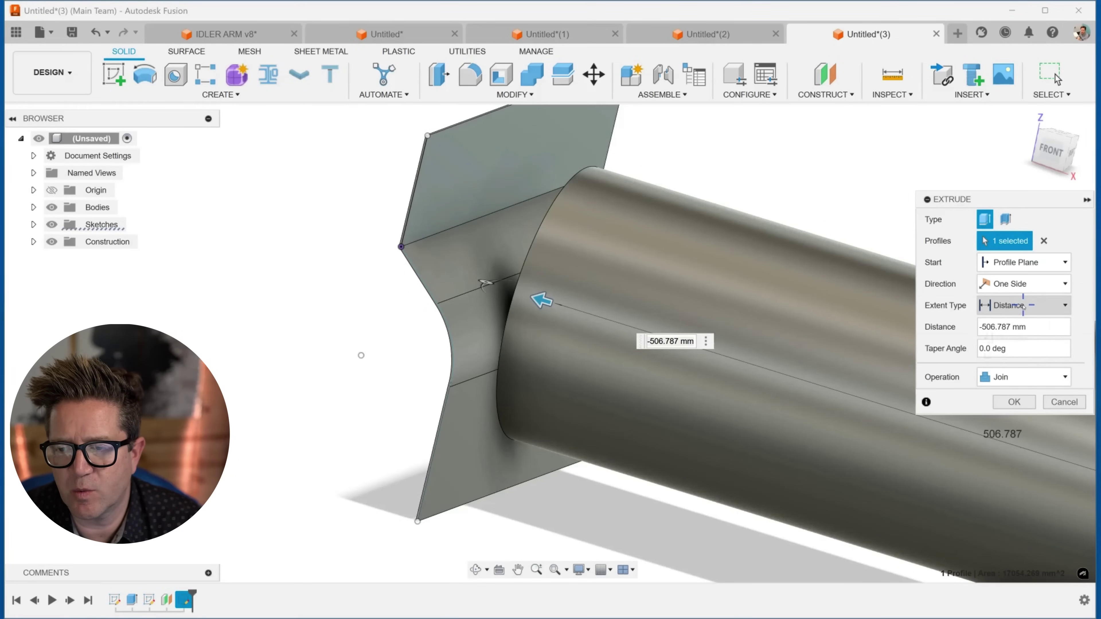
# Step: Set the cylinder's extent type to To Object and pick the bent body's upper flat face as the target
pyautogui.click(1023, 305)
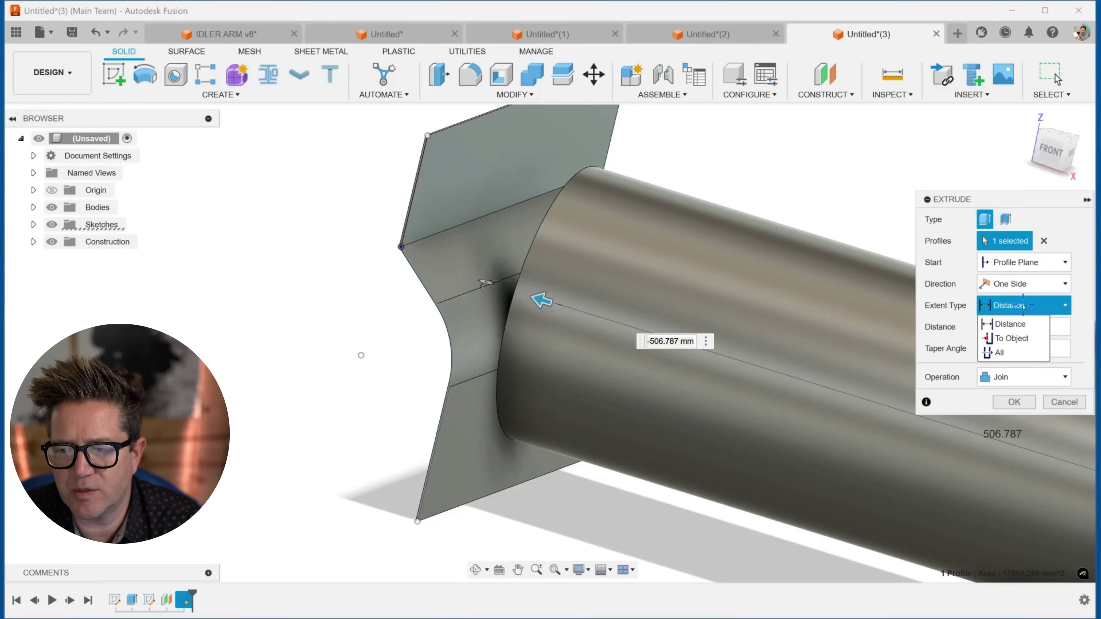
pyautogui.click(1012, 338)
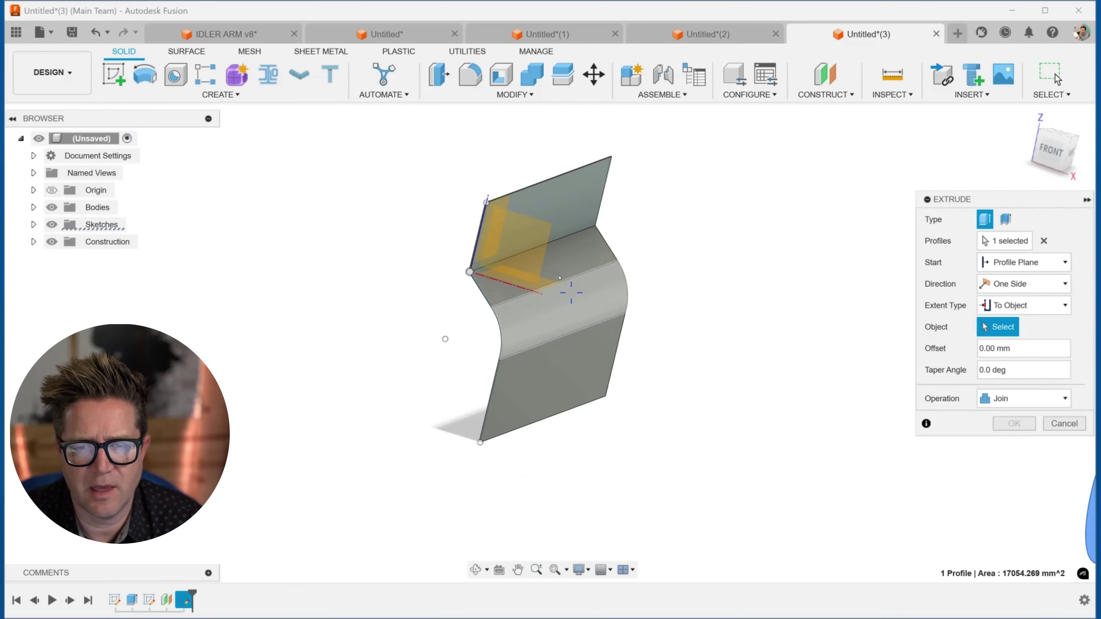
pyautogui.click(564, 213)
pyautogui.keyDown('shift'); pyautogui.moveTo(570, 312); pyautogui.dragTo(540, 313, button='middle'); pyautogui.keyUp('shift')
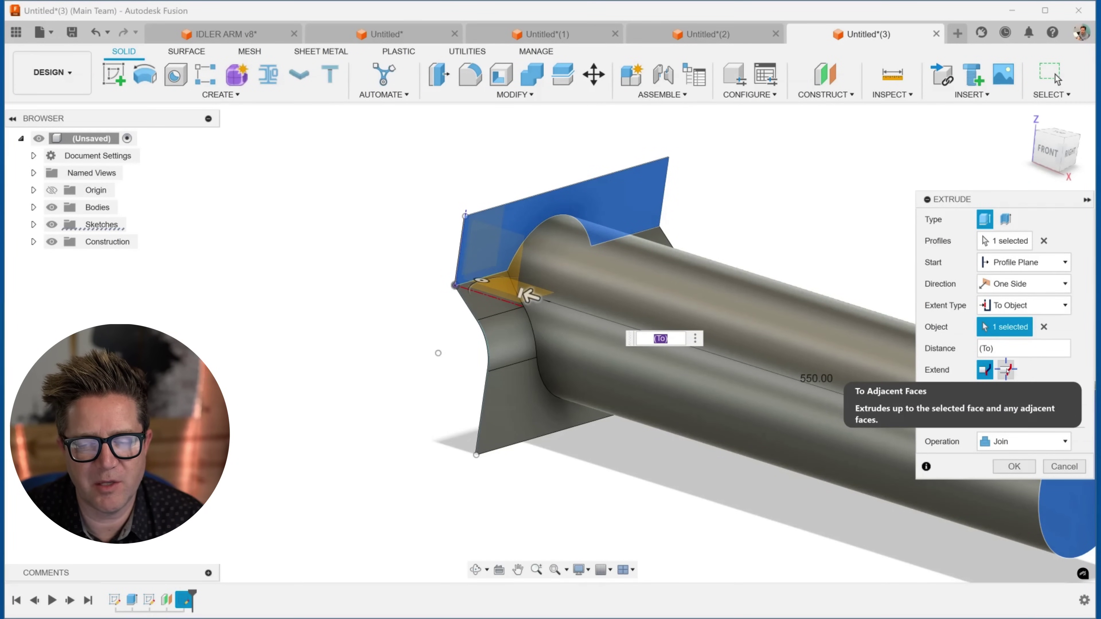
# Step: Set the extend option to To Adjacent Faces, check the joint with the bent body, and finish the extrusion
pyautogui.click(1007, 370)
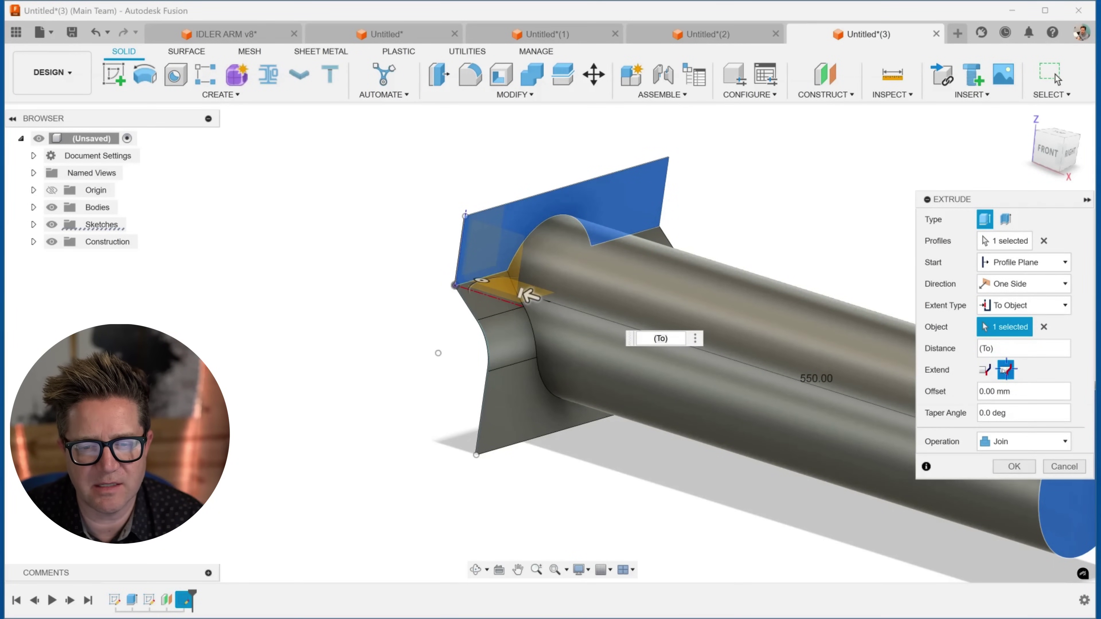
pyautogui.keyDown('shift'); pyautogui.moveTo(578, 366); pyautogui.dragTo(539, 362, button='middle'); pyautogui.keyUp('shift')
pyautogui.moveTo(724, 249)
pyautogui.keyDown('shift'); pyautogui.mouseDown(button='middle')
pyautogui.moveTo(664, 245)
pyautogui.moveTo(722, 237)
pyautogui.mouseUp(button='middle'); pyautogui.keyUp('shift')
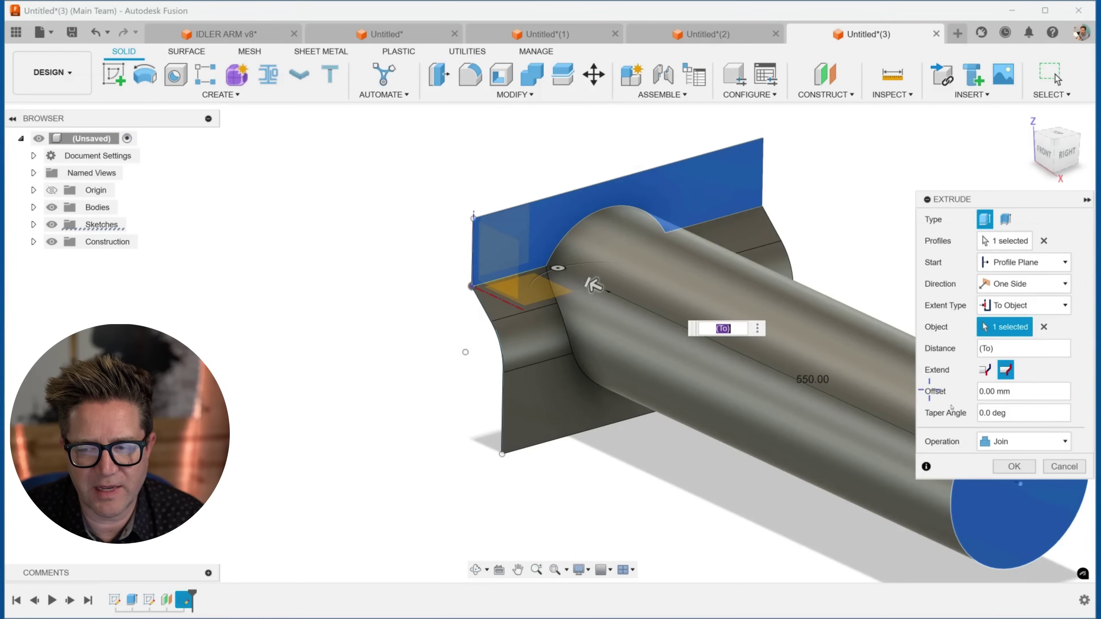
pyautogui.click(1010, 466)
pyautogui.keyDown('shift'); pyautogui.moveTo(625, 361); pyautogui.dragTo(658, 311, button='middle'); pyautogui.keyUp('shift')
# Step: In a new design, sketch a rectangle from the origin on the front XZ plane with a smaller rectangle inside it
pyautogui.hotkey('ctrl', 'n')
pyautogui.click(114, 74)
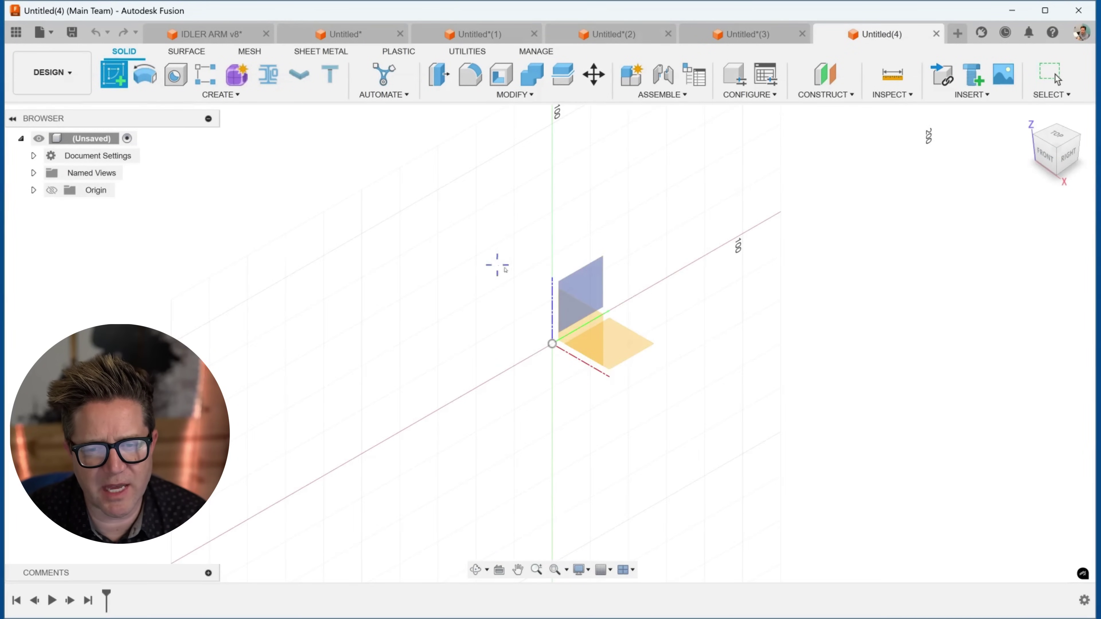
pyautogui.click(583, 320)
pyautogui.click(146, 76)
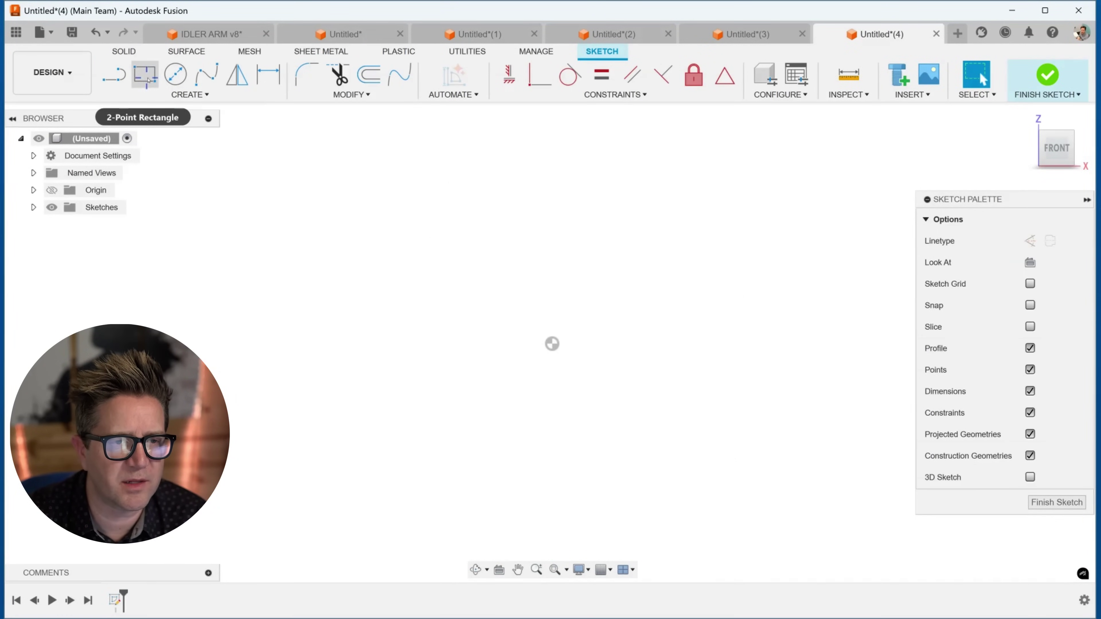
pyautogui.click(552, 345)
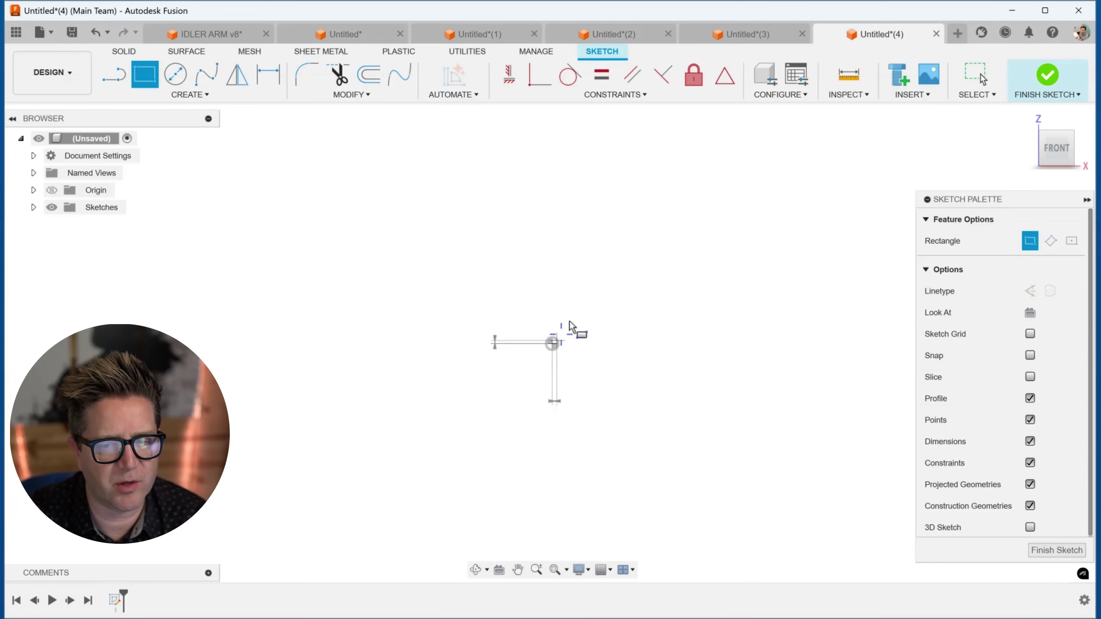
pyautogui.click(773, 145)
pyautogui.click(587, 169)
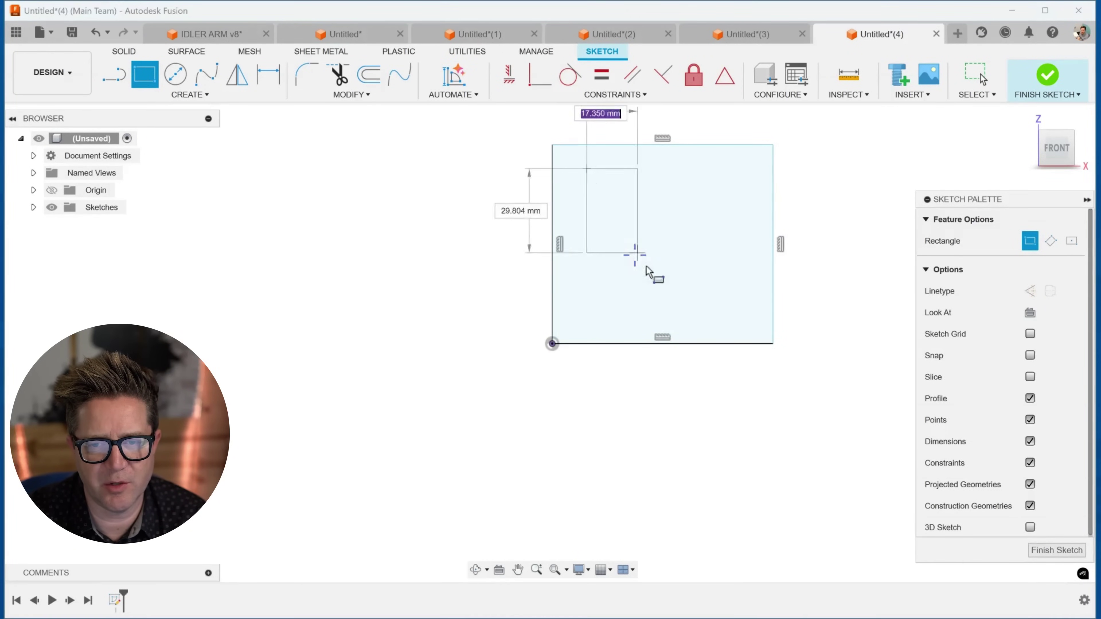
pyautogui.click(688, 310)
pyautogui.press('Escape')
pyautogui.press('e')
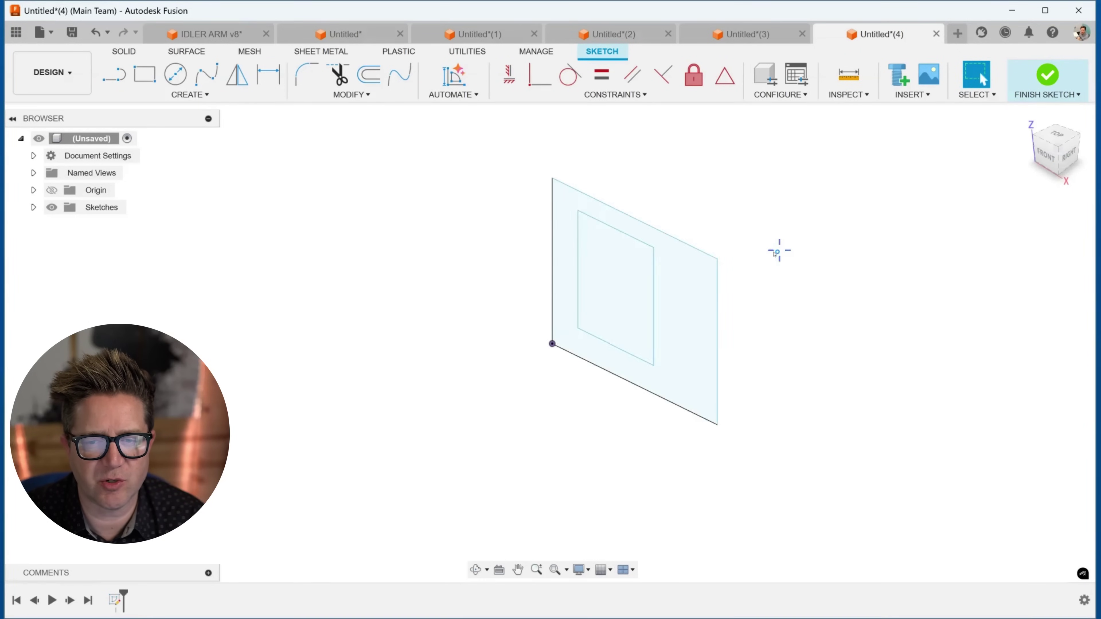
pyautogui.click(659, 315)
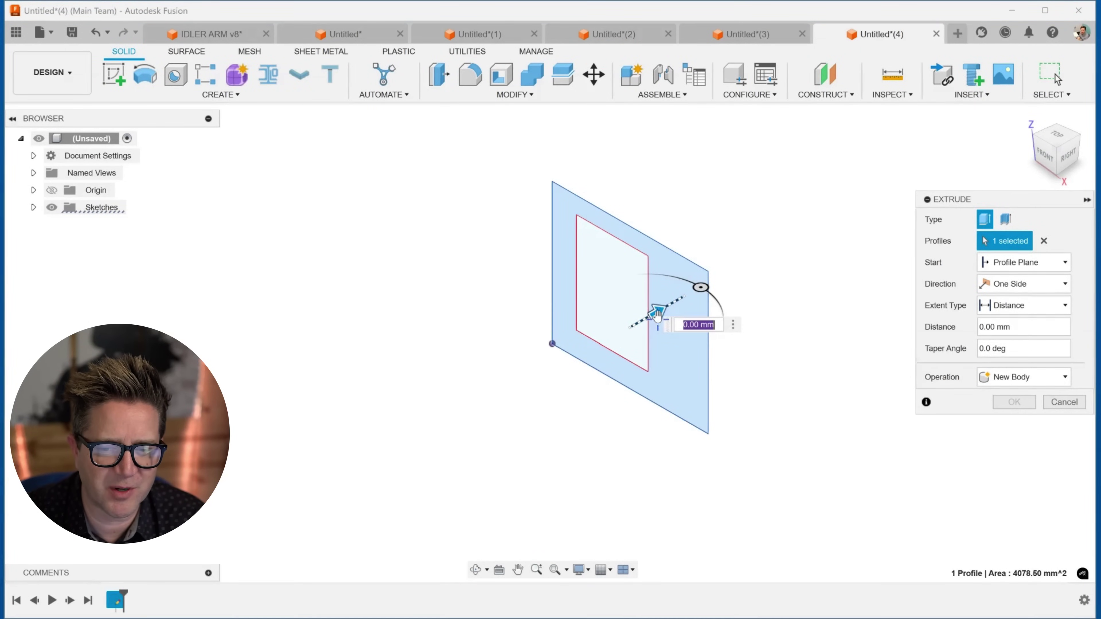
pyautogui.write('70')
pyautogui.press('Return')
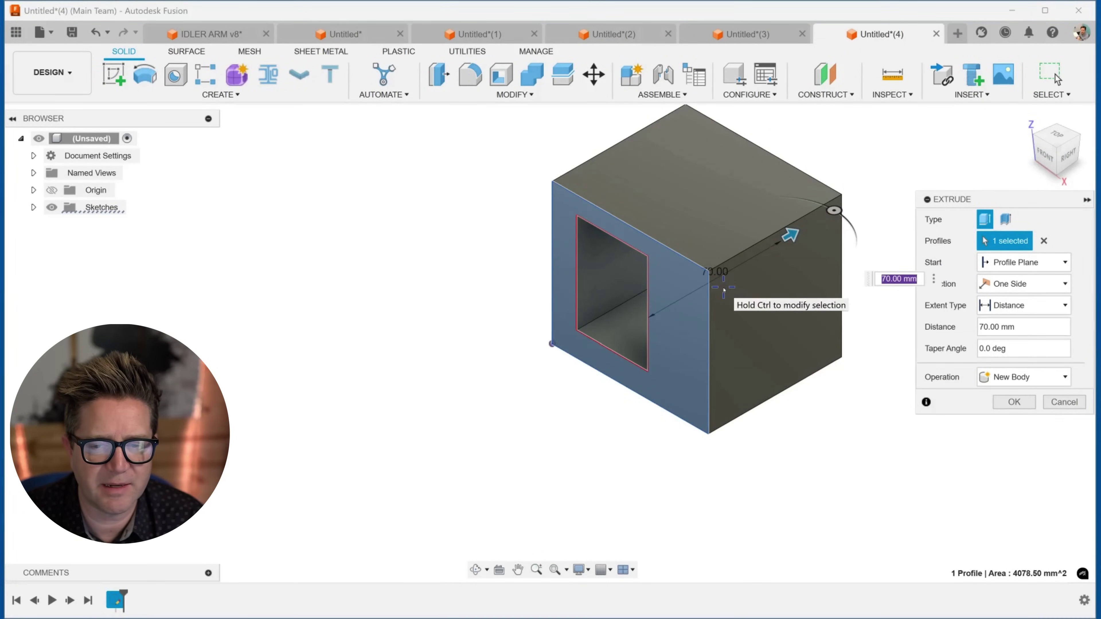
pyautogui.press('Escape')
# Step: Extrude the area between the two rectangles 110 mm as a new body
pyautogui.moveTo(738, 230)
pyautogui.mouseDown(button='middle')
pyautogui.moveTo(573, 325)
pyautogui.moveTo(524, 385)
pyautogui.mouseUp(button='middle')
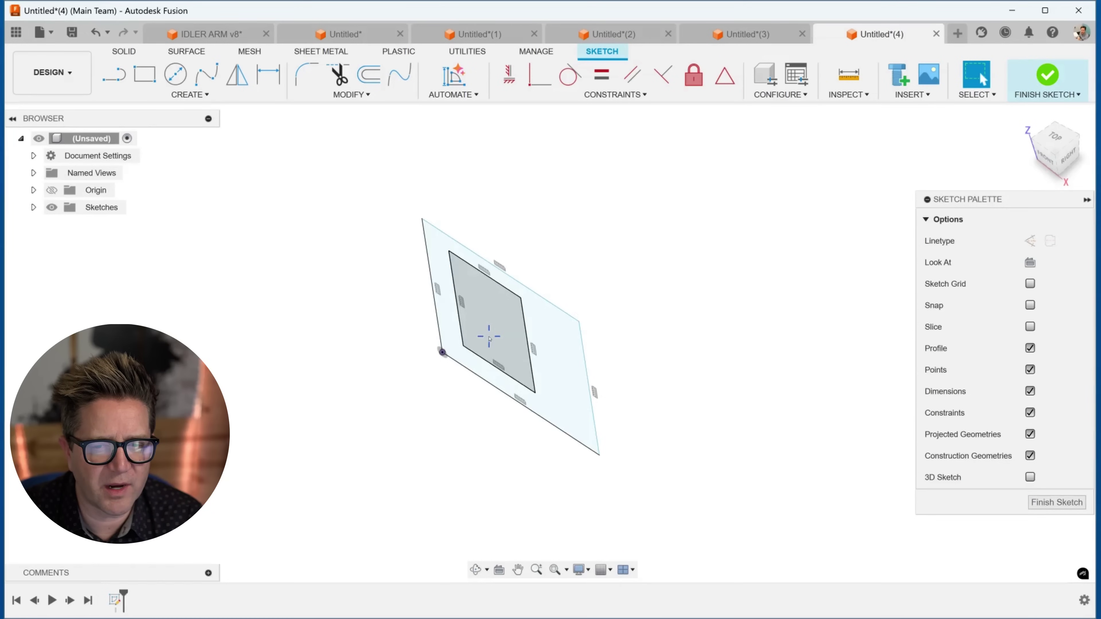
pyautogui.scroll(-2, 489, 337)
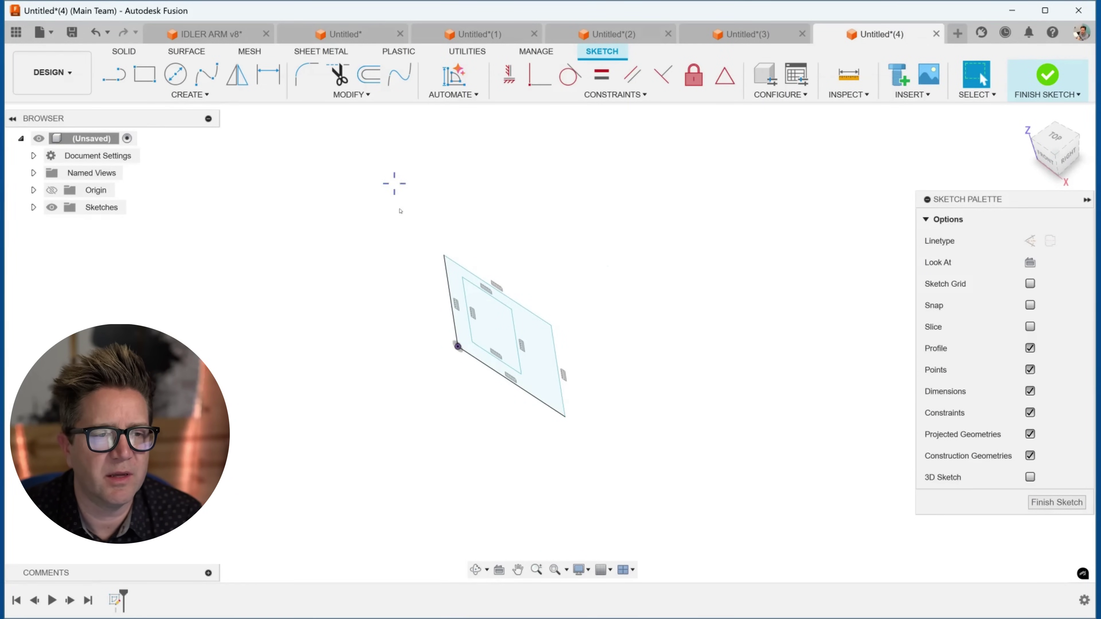
pyautogui.press('e')
pyautogui.click(524, 333)
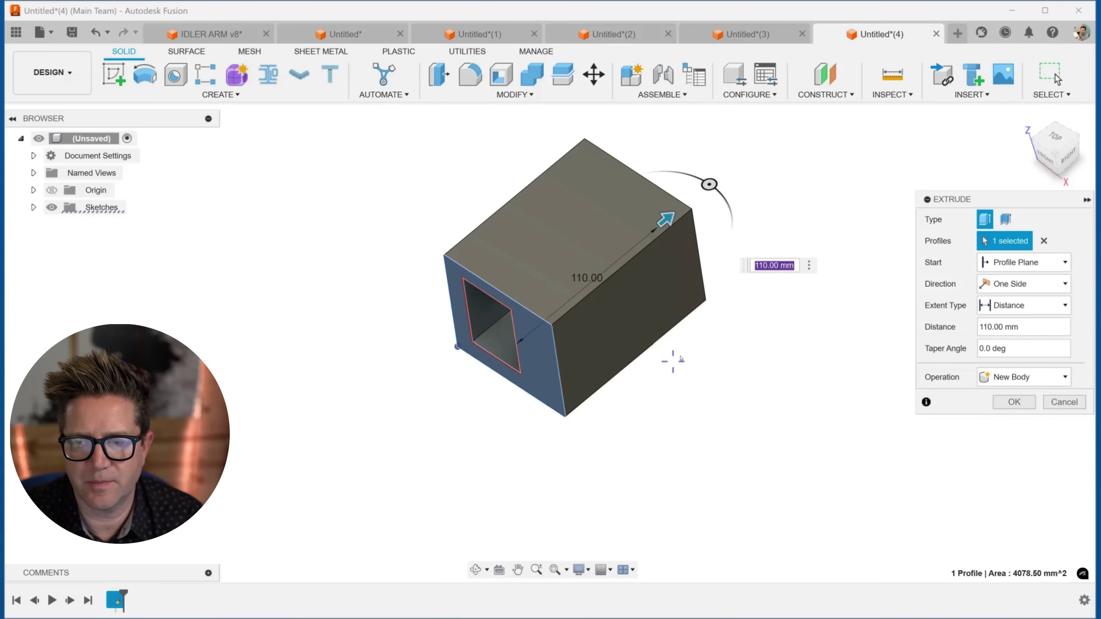
# Step: Start the extrusion at an offset of 10 mm from the profile plane and inspect the gap to the sketch
pyautogui.click(1003, 263)
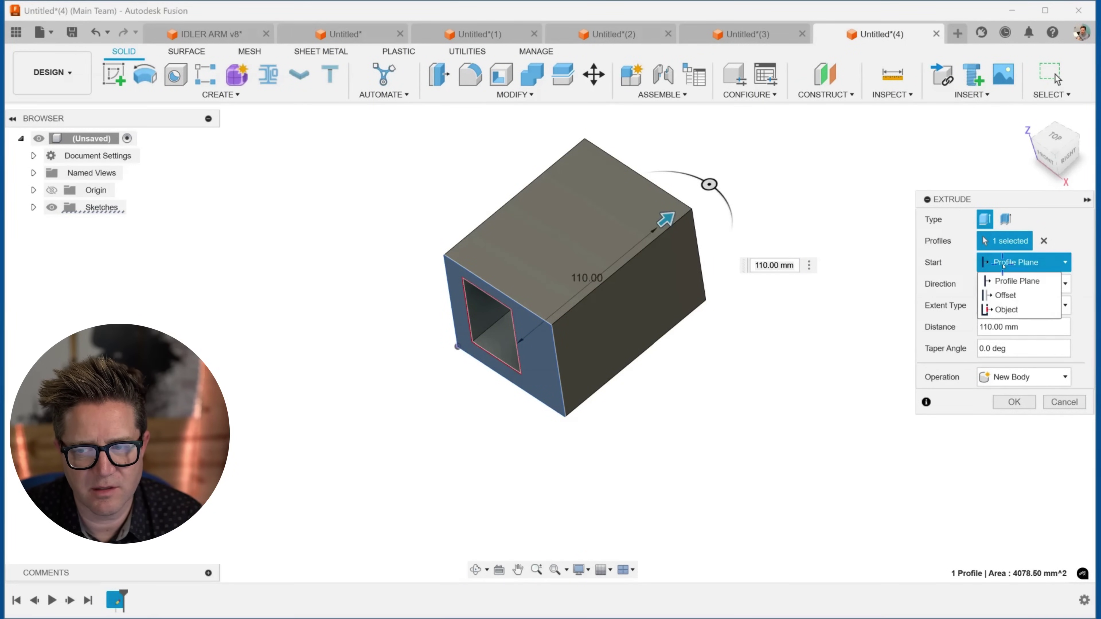
pyautogui.click(1004, 298)
pyautogui.keyDown('shift'); pyautogui.moveTo(717, 302); pyautogui.dragTo(672, 282, button='middle'); pyautogui.keyUp('shift')
pyautogui.click(984, 284)
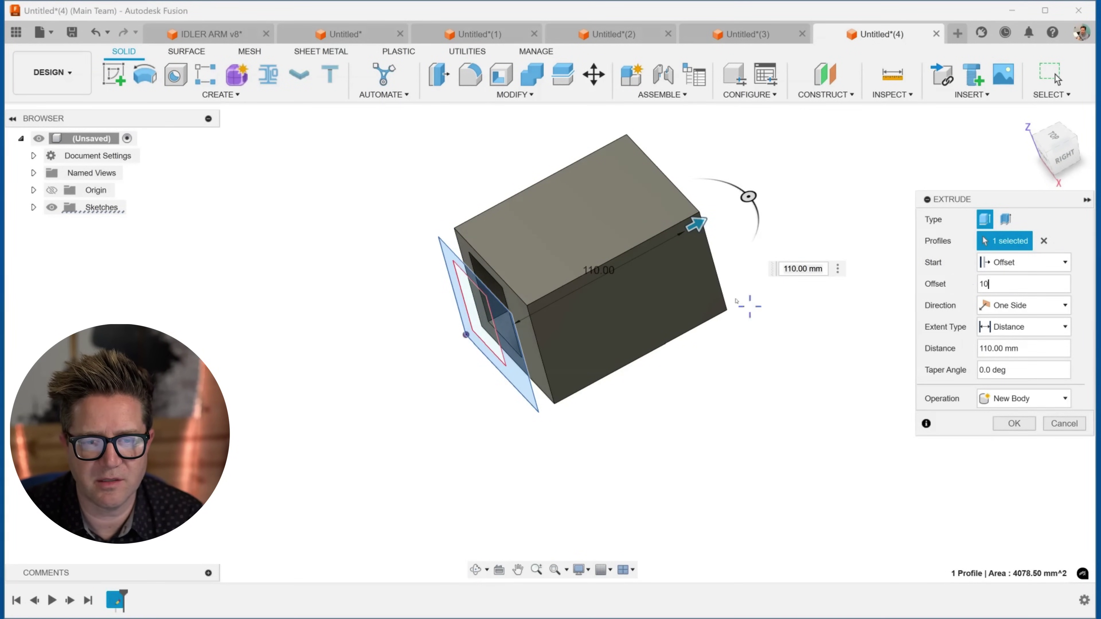
pyautogui.scroll(4, 503, 268)
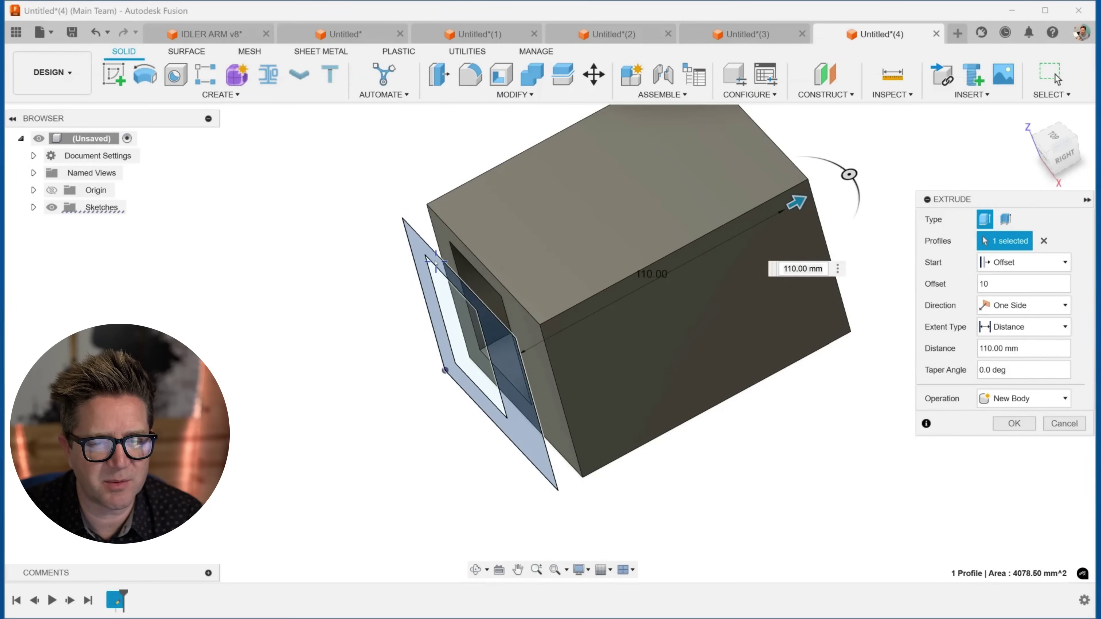
pyautogui.scroll(-2, 435, 262)
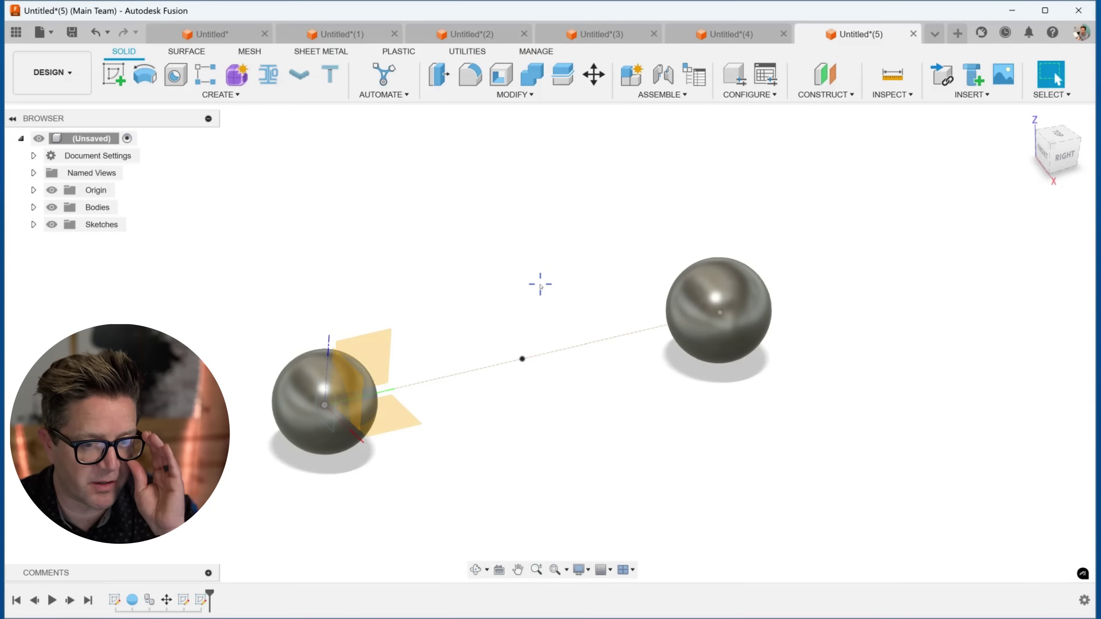
# Step: Extrude the rectangular profile in the sphere at the origin 155 mm, starting from the sketch point midway between the two spheres
pyautogui.scroll(3, 310, 411)
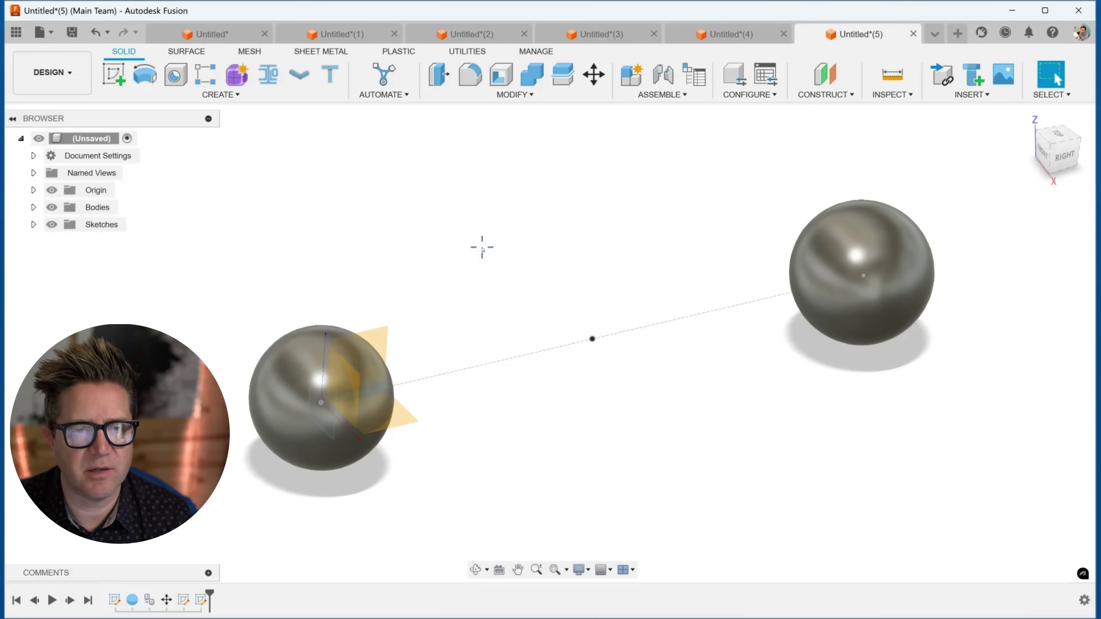
pyautogui.press('e')
pyautogui.moveTo(334, 399); pyautogui.dragTo(539, 332)
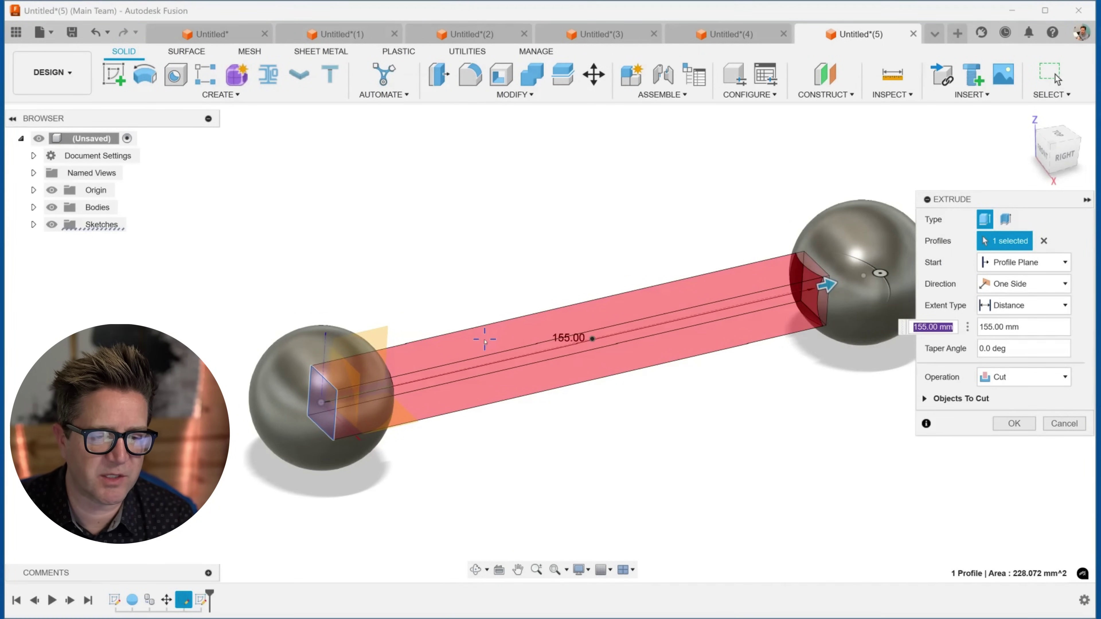
pyautogui.click(1009, 263)
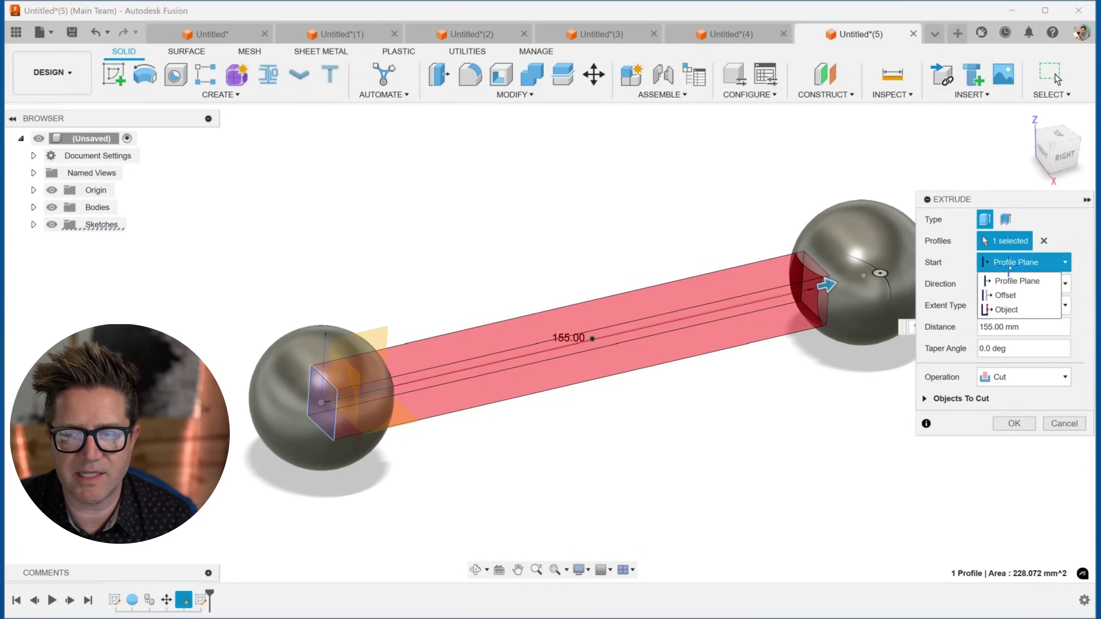
pyautogui.click(1006, 310)
pyautogui.click(592, 339)
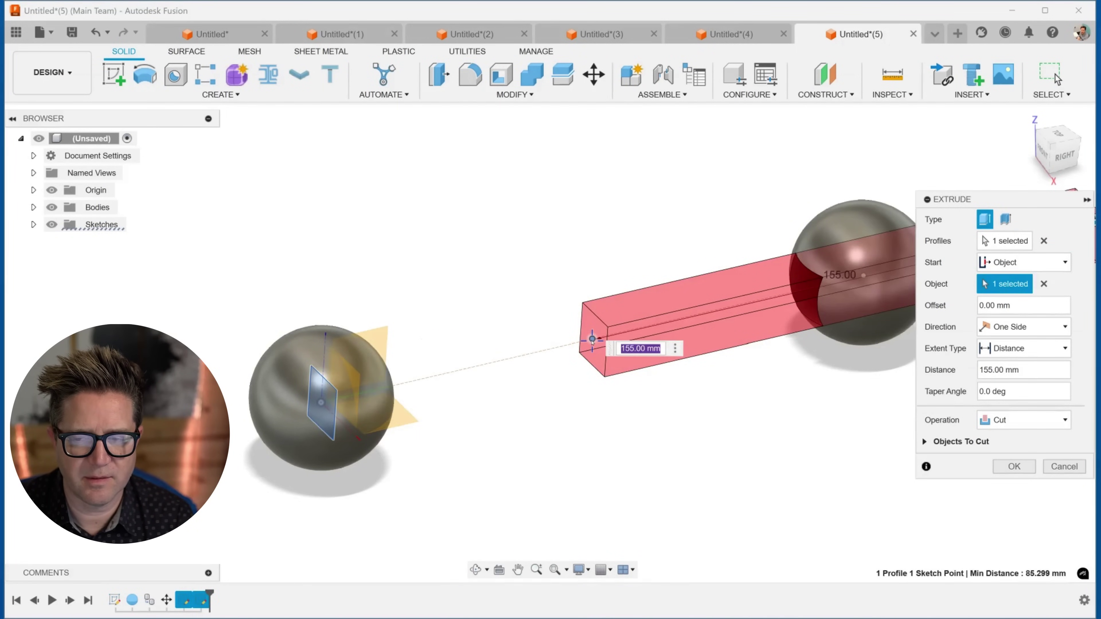
# Step: Set the extrusion's operation to Join and its direction to Symmetric with a distance of 75 mm
pyautogui.click(1014, 423)
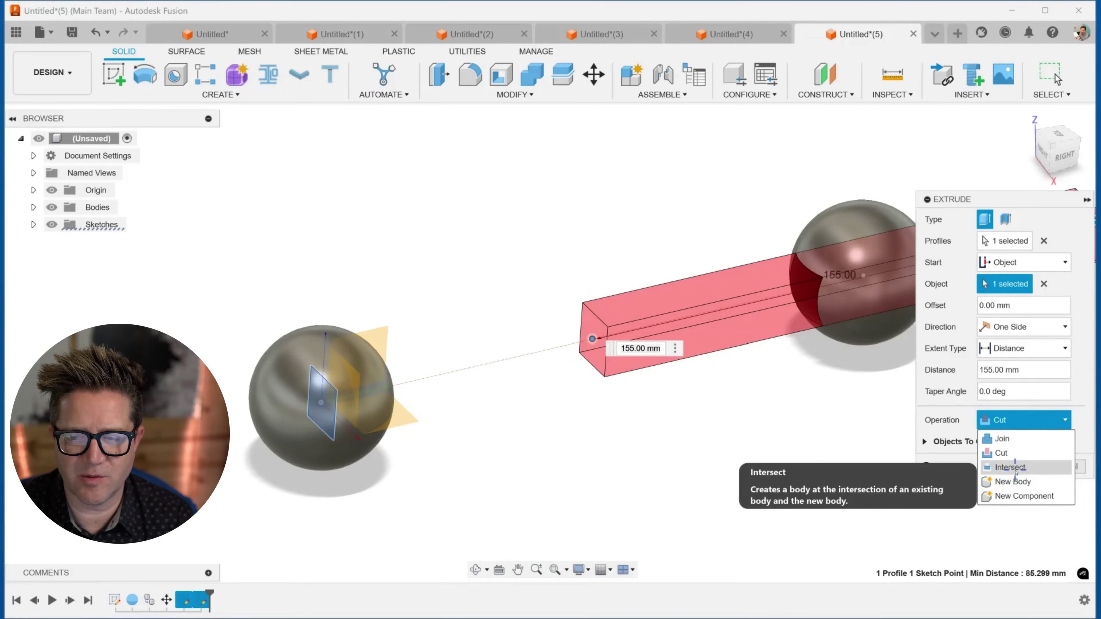
pyautogui.click(1005, 438)
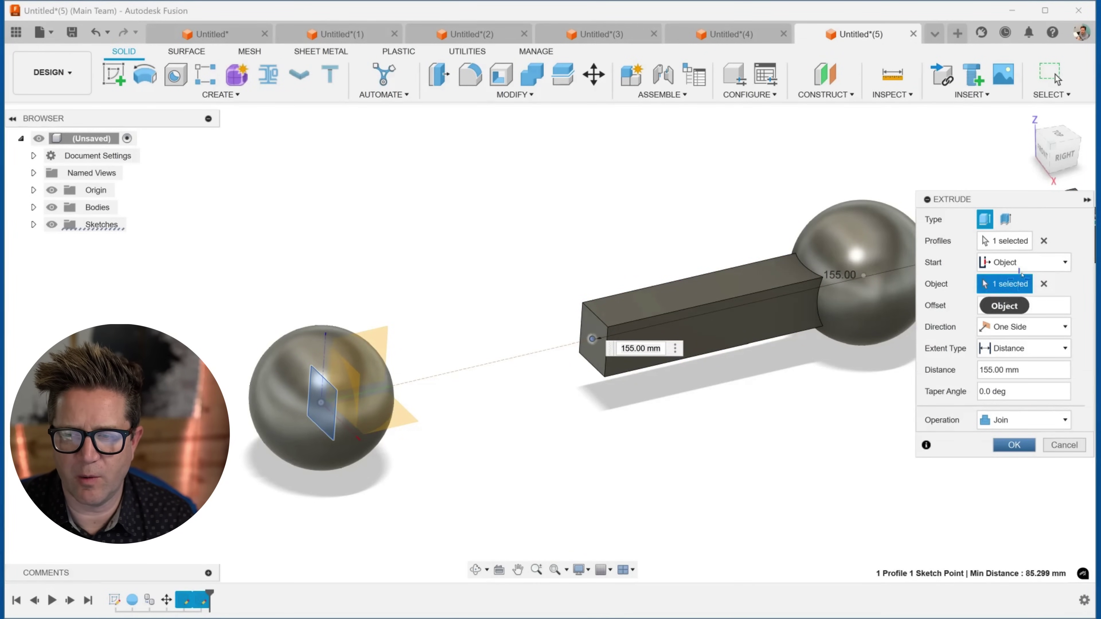
pyautogui.click(1014, 327)
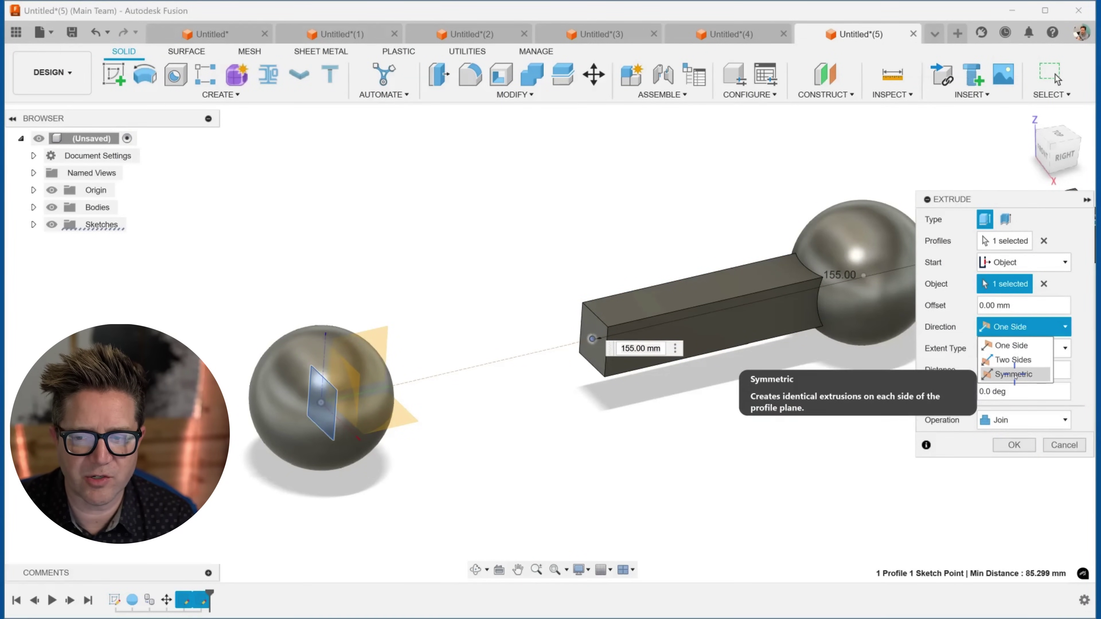
pyautogui.click(1010, 362)
pyautogui.write('75')
pyautogui.press('Return')
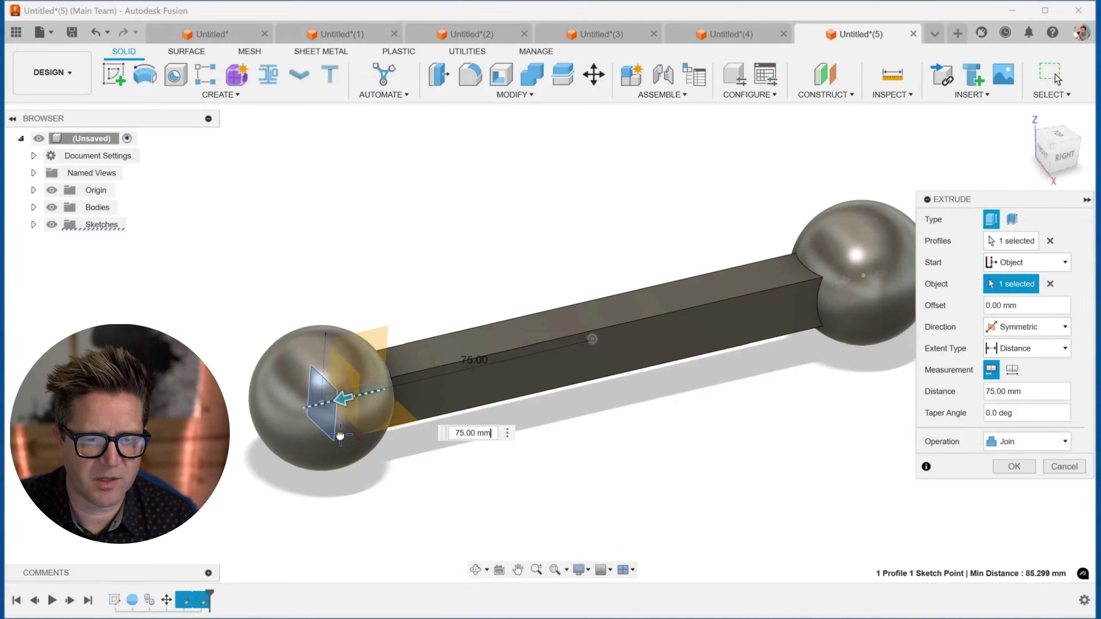
# Step: Set the extrusion's extent type to All, finish it, and inspect the bar joining the spheres
pyautogui.click(1027, 348)
pyautogui.click(1011, 381)
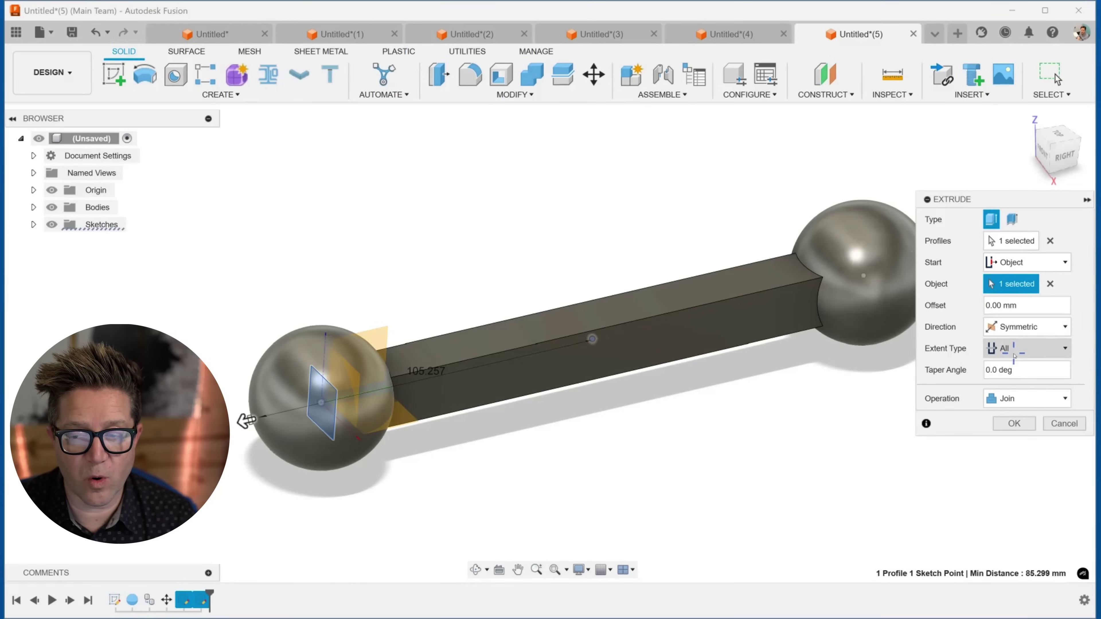
pyautogui.click(1015, 424)
pyautogui.keyDown('shift'); pyautogui.moveTo(663, 337); pyautogui.dragTo(642, 344, button='middle'); pyautogui.keyUp('shift')
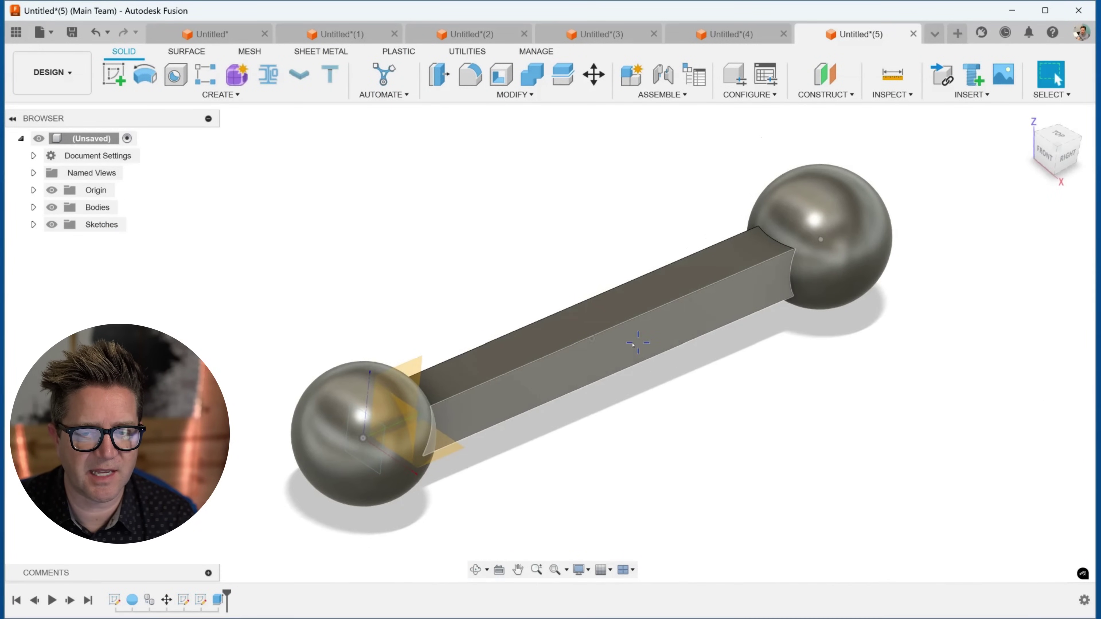
pyautogui.click(596, 342)
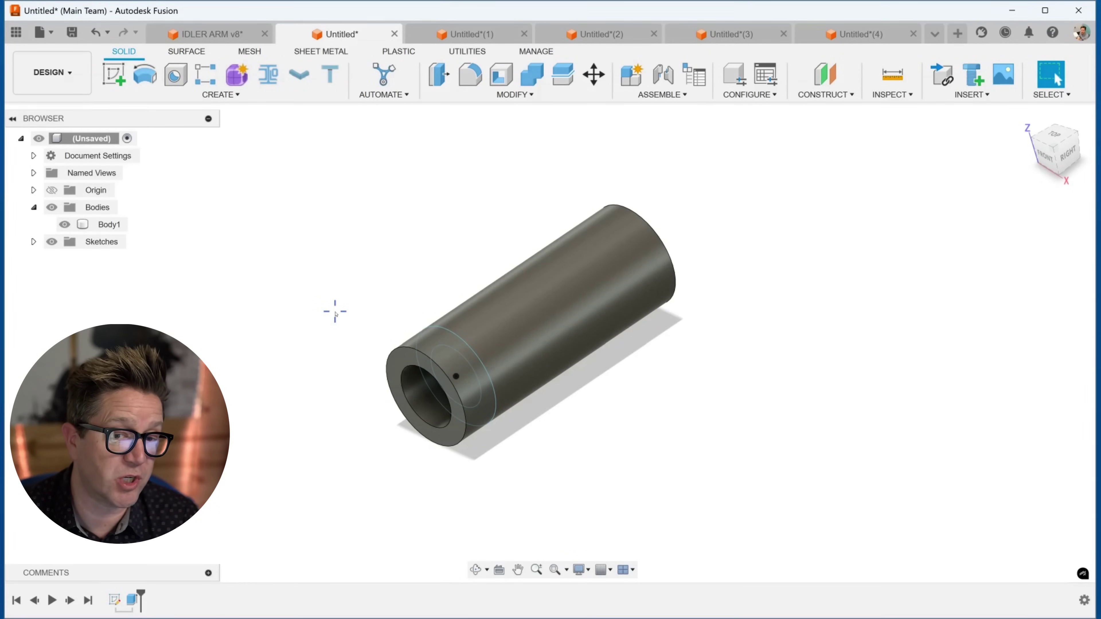
# Step: In the hollow cylinder design, edit the two-sided extrusion and set the Side 1 taper angle to 15 degrees
pyautogui.rightClick(133, 600)
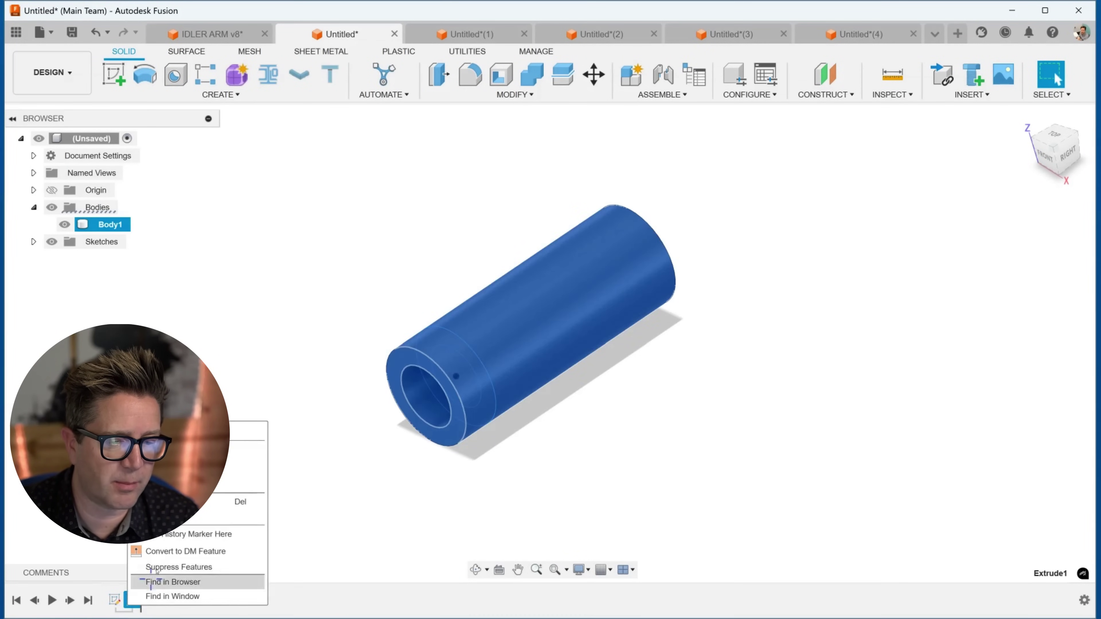
pyautogui.click(247, 449)
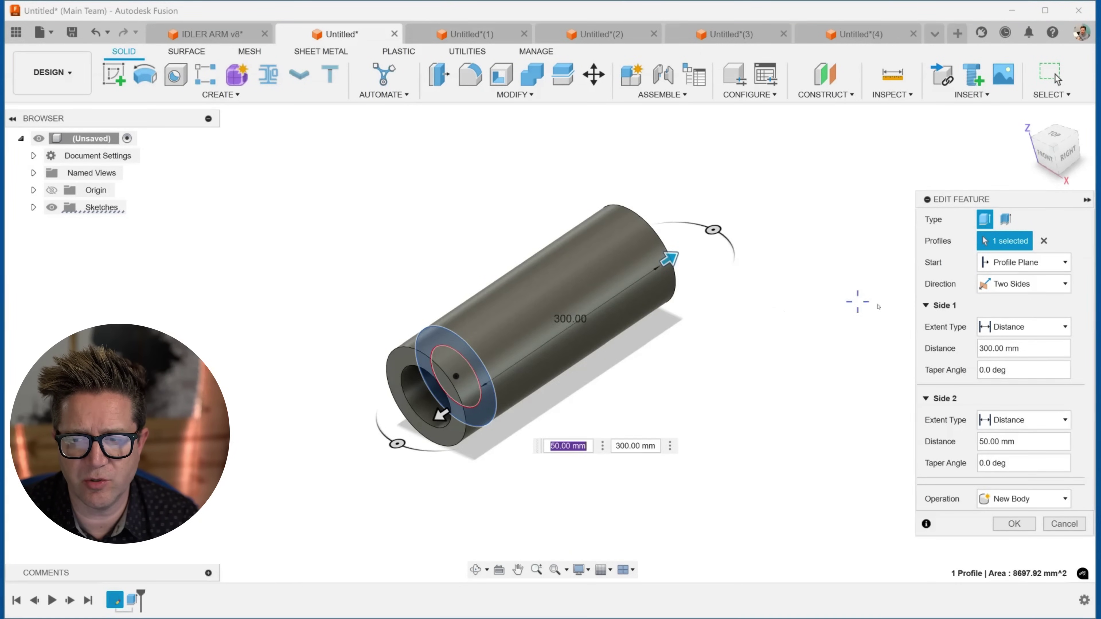
pyautogui.click(1018, 370)
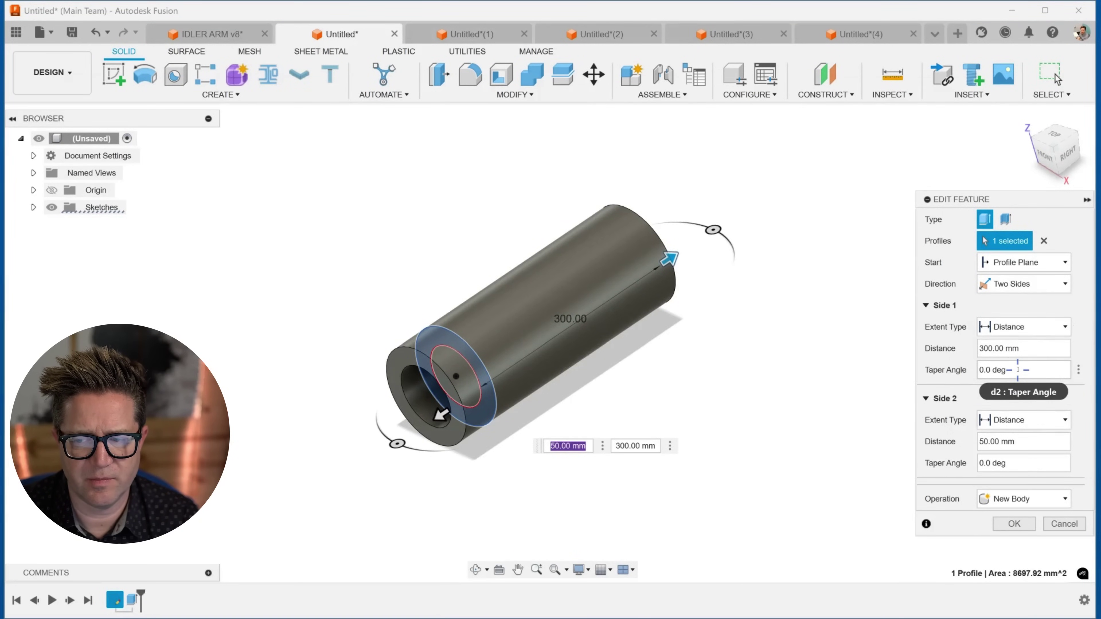
pyautogui.click(1018, 370)
pyautogui.write('1')
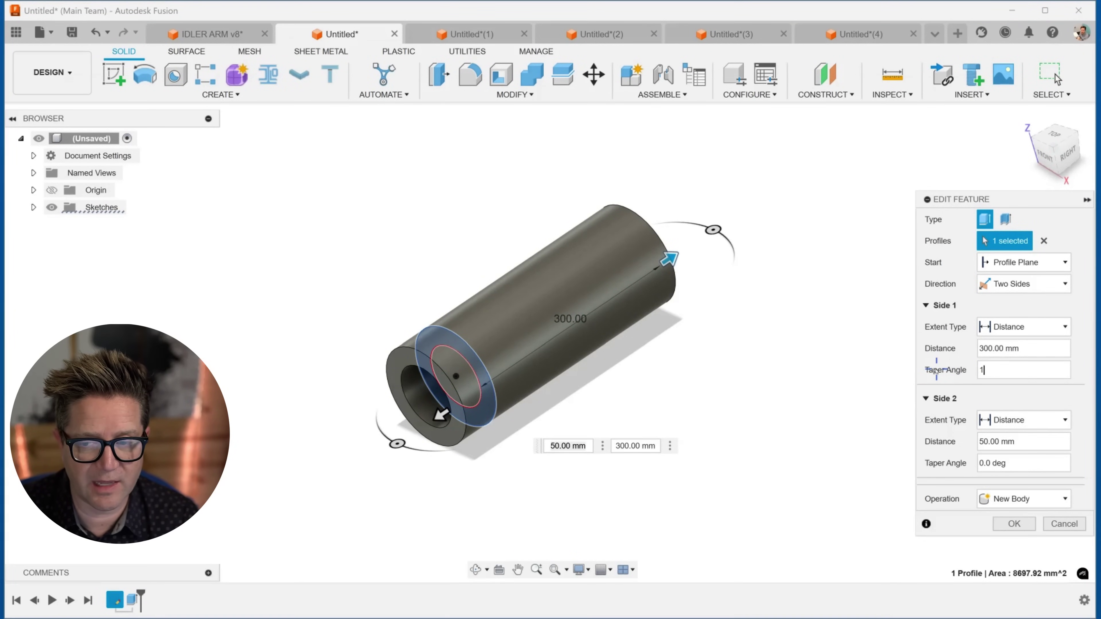
pyautogui.write('5')
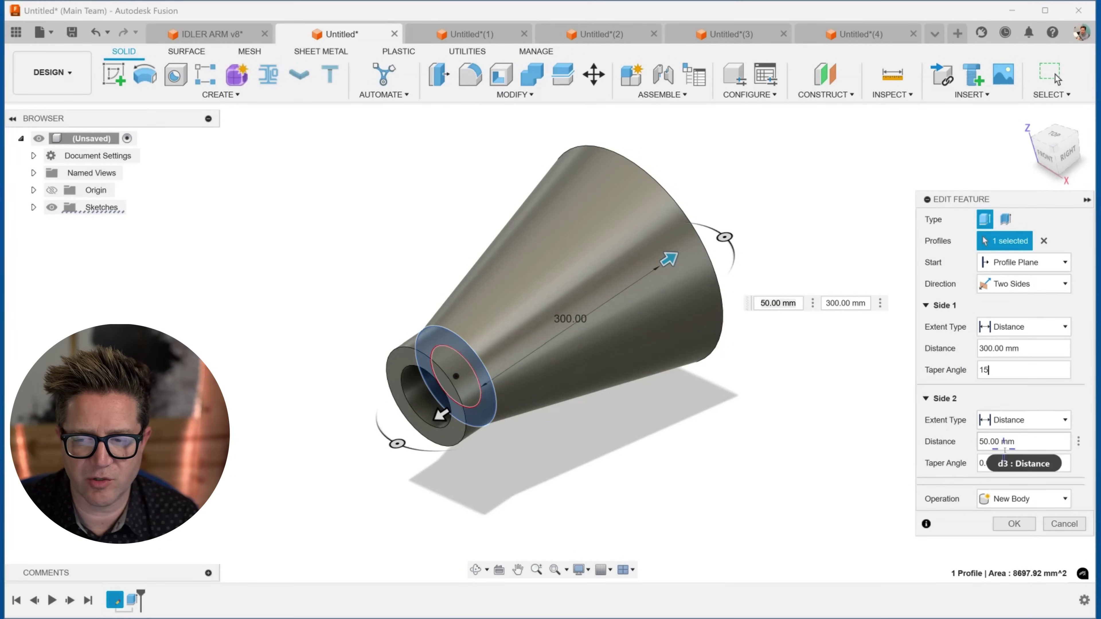
# Step: Set the Side 2 taper angle to -5 degrees and inspect the tapered short end of the tube
pyautogui.moveTo(1019, 463); pyautogui.dragTo(942, 463)
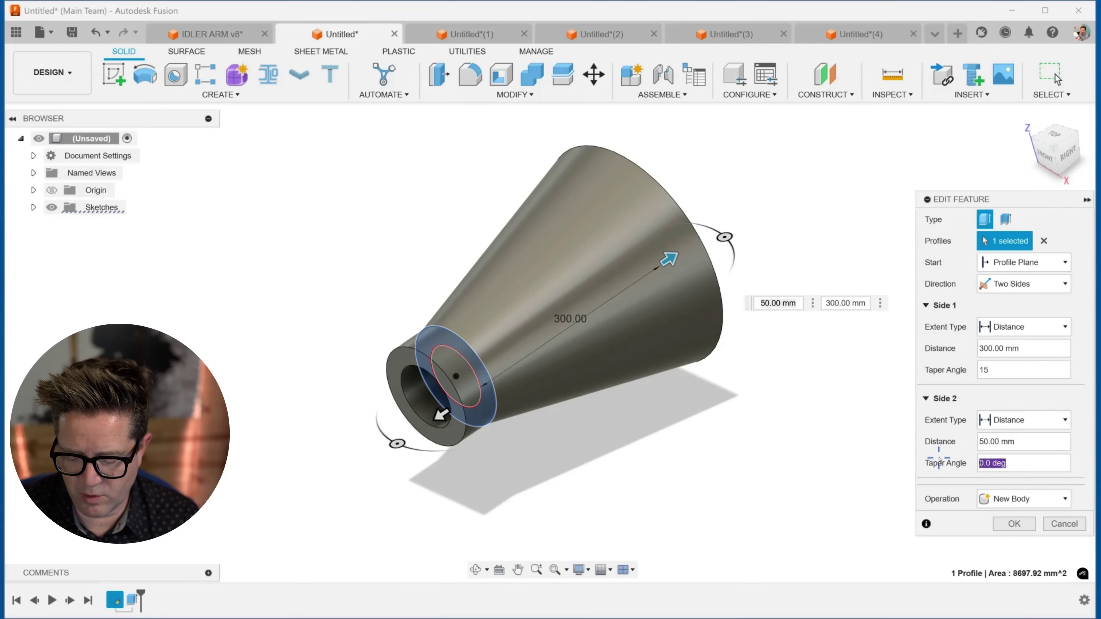
pyautogui.write('25')
pyautogui.moveTo(996, 463); pyautogui.dragTo(963, 466)
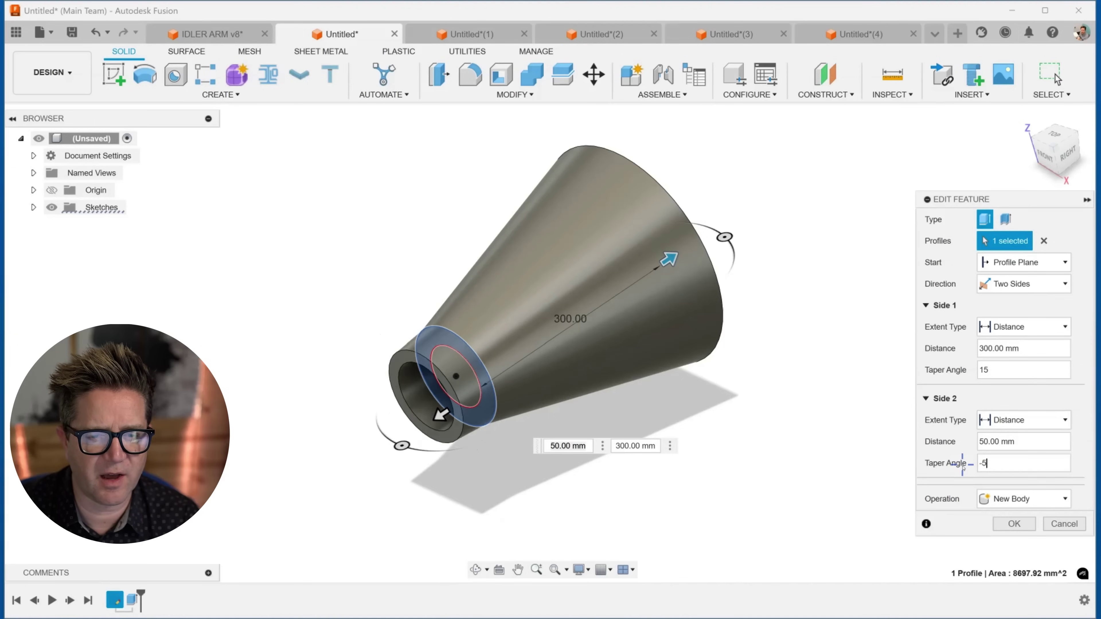
pyautogui.moveTo(993, 463); pyautogui.dragTo(911, 463)
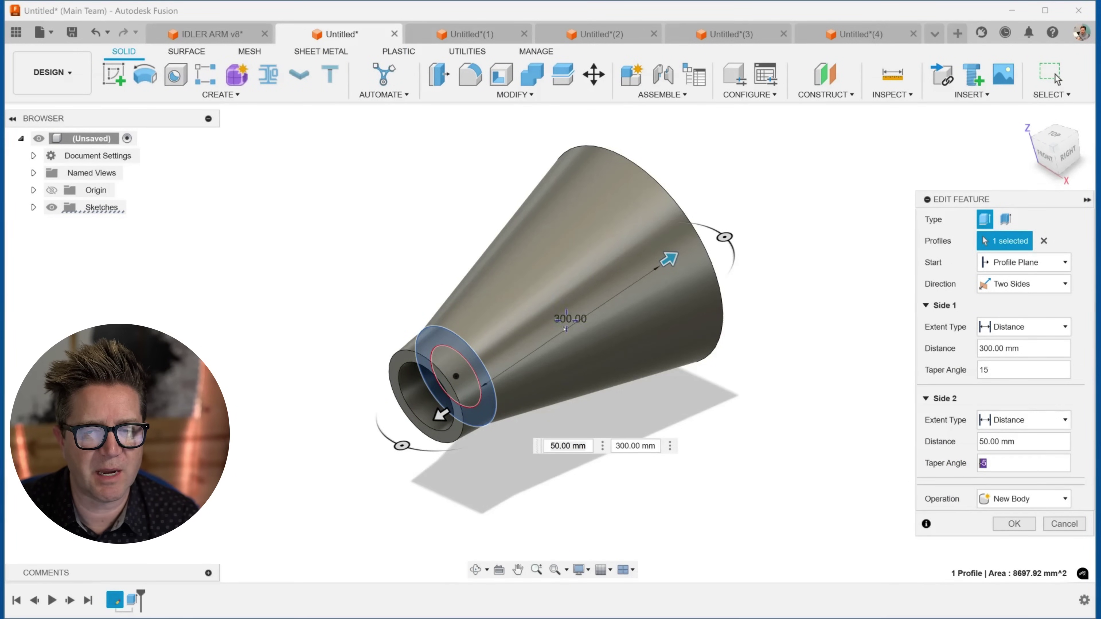
pyautogui.scroll(2, 557, 354)
pyautogui.scroll(-1, 557, 353)
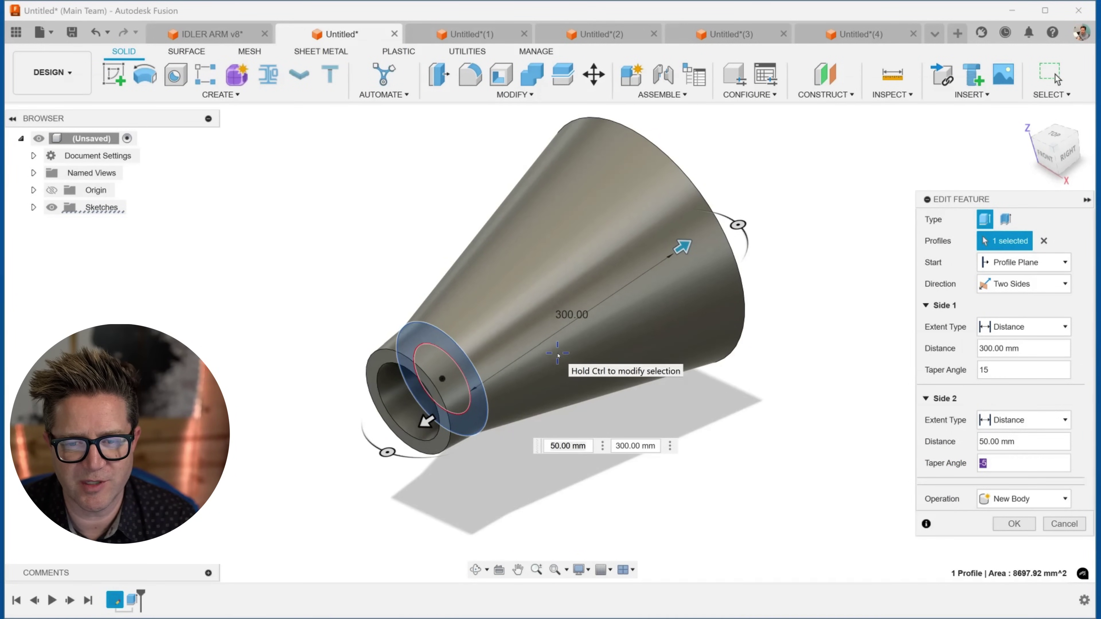